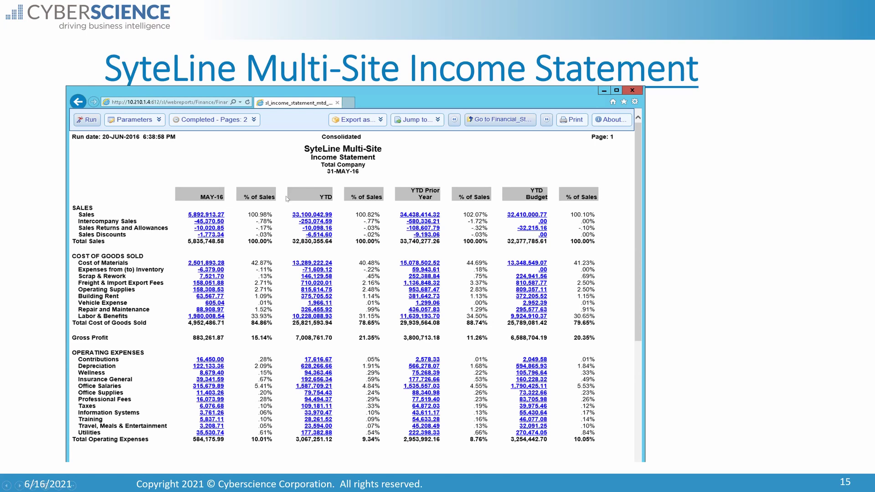
{"action": "left_click", "coordinate": [211, 264]}
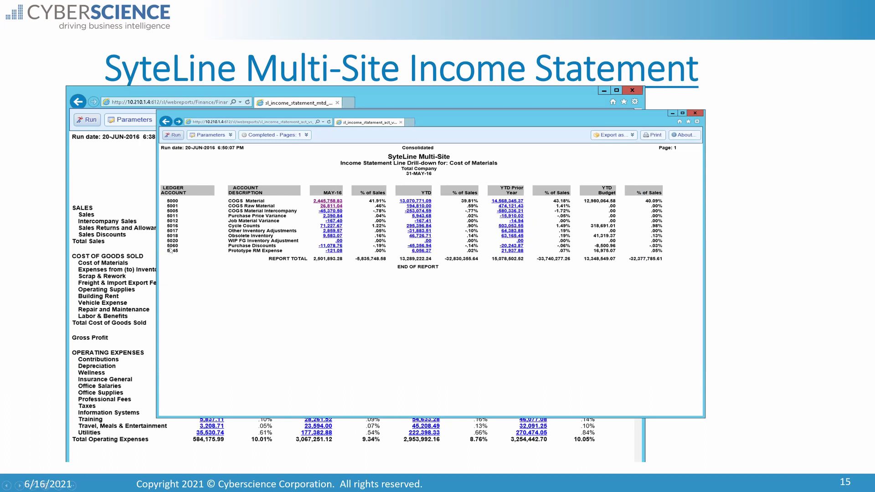
{"action": "left_click", "coordinate": [327, 208]}
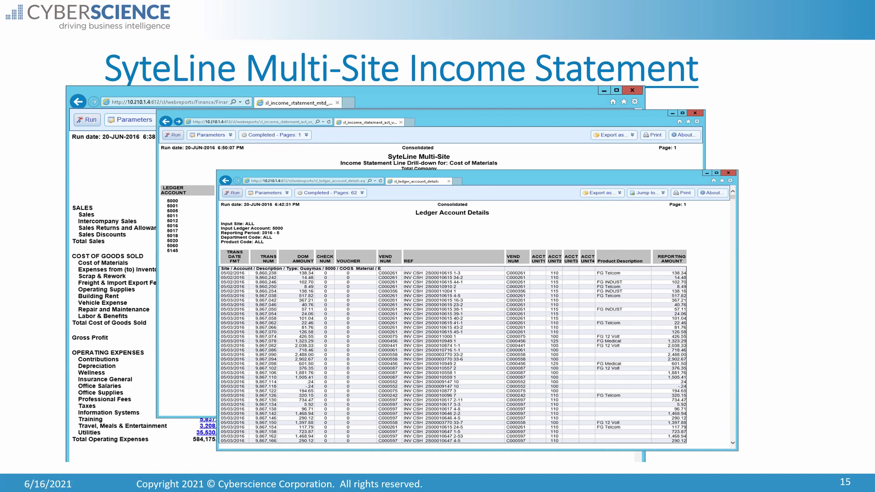
{"action": "key", "text": "Right"}
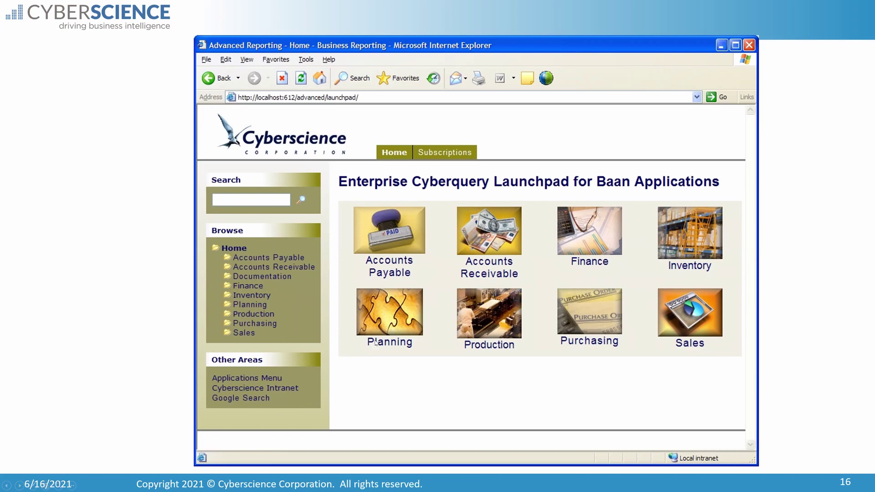
{"action": "left_click", "coordinate": [455, 378]}
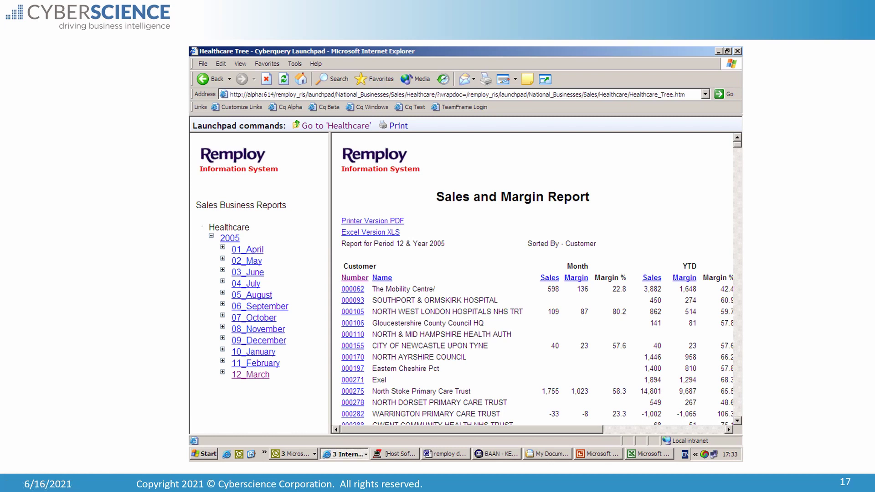
{"action": "key", "text": "Right"}
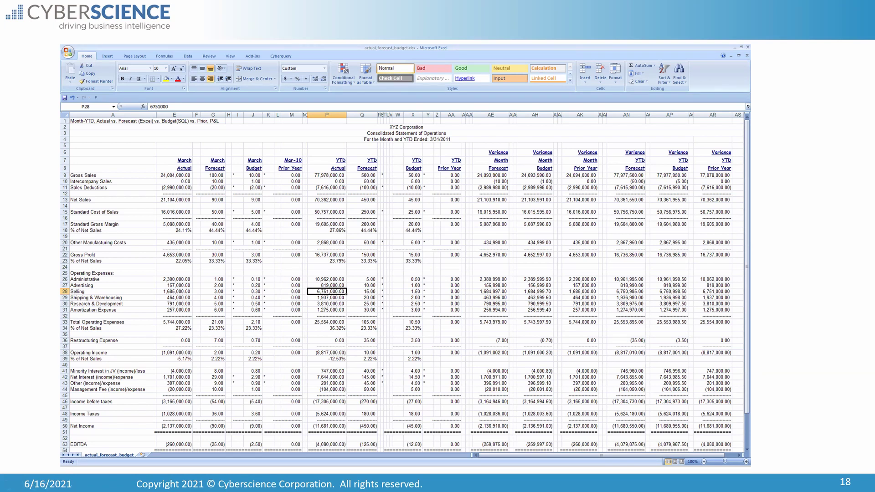
{"action": "key", "text": "Right"}
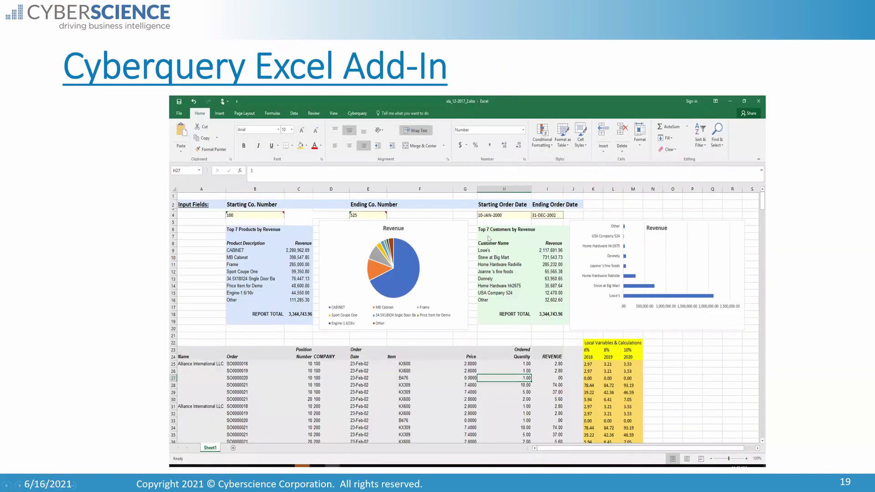
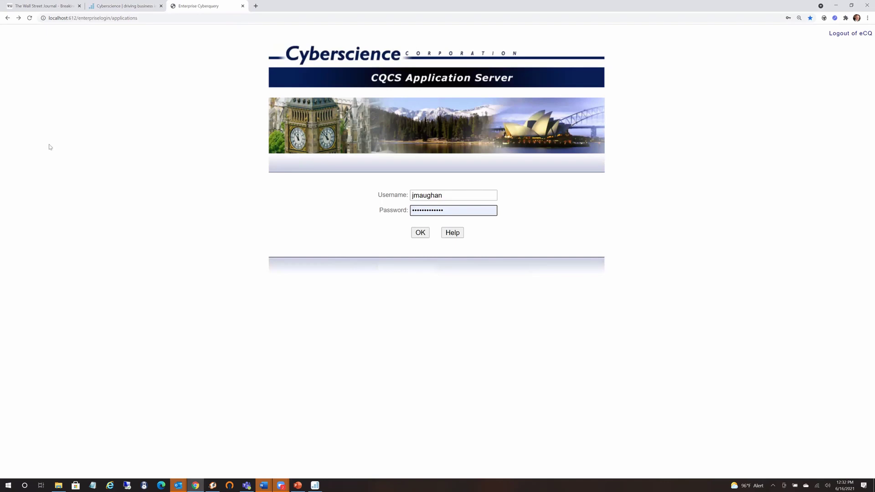
Step: Go to the INFOR Applications group and open the Launchpad of eCQ for SyteLine
{"action": "left_click", "coordinate": [19, 18]}
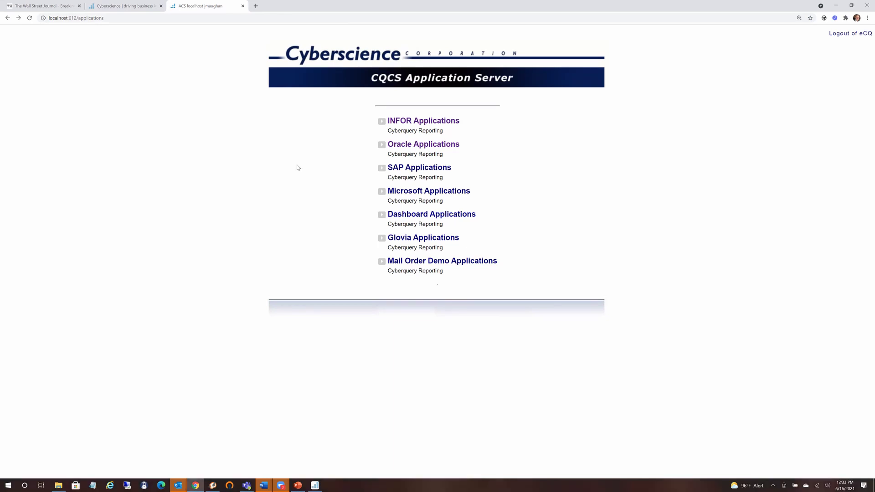
{"action": "left_click", "coordinate": [400, 120]}
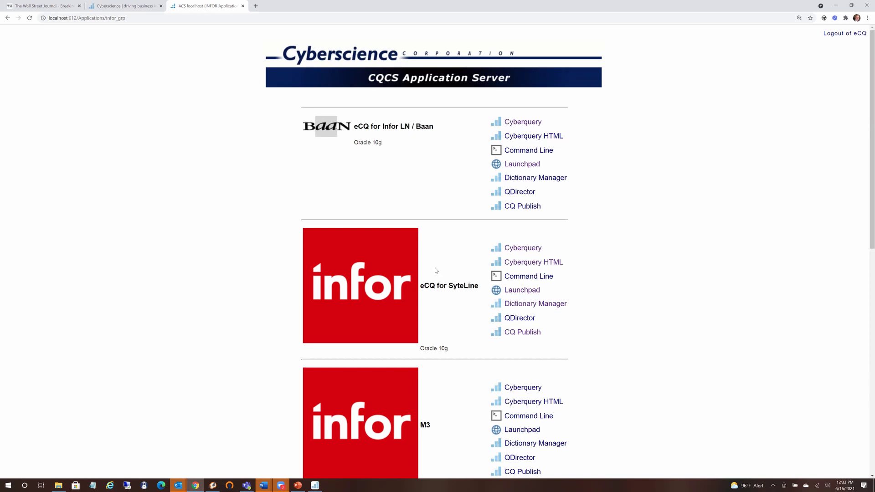
{"action": "scroll", "coordinate": [431, 394], "scroll_direction": "down", "scroll_amount": 5}
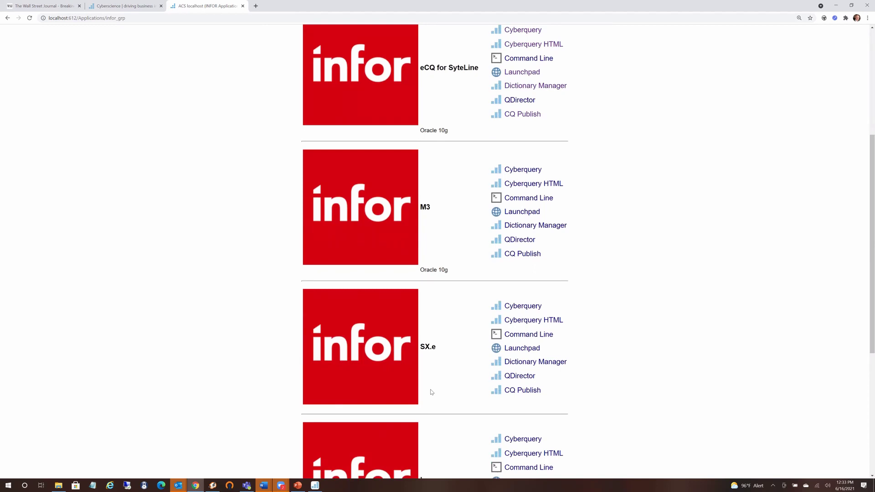
{"action": "scroll", "coordinate": [431, 391], "scroll_direction": "down", "scroll_amount": 2}
{"action": "scroll", "coordinate": [431, 384], "scroll_direction": "up", "scroll_amount": 7}
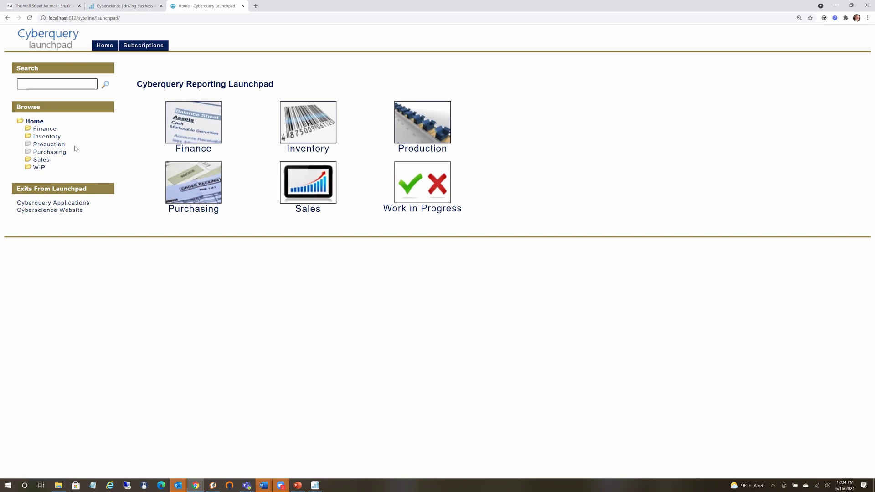
Step: Open the Financial Dashboard report from the Financial Statements folder under Finance
{"action": "left_click", "coordinate": [42, 130]}
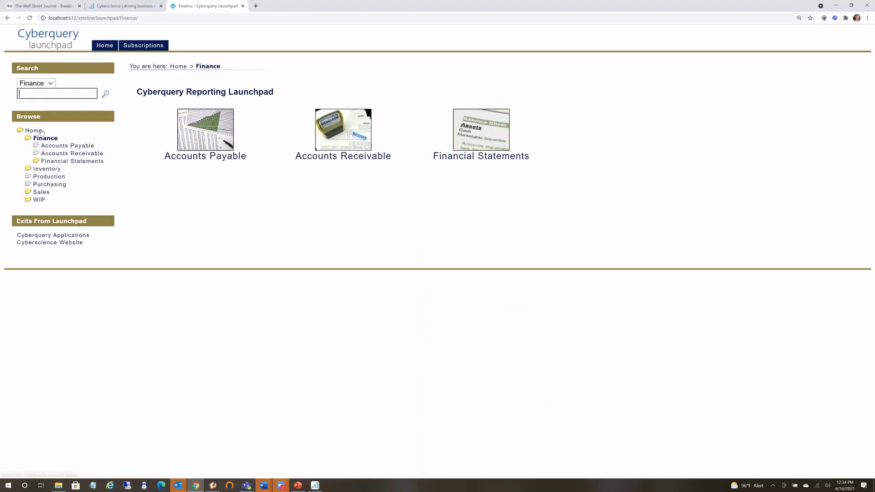
{"action": "left_click", "coordinate": [61, 162]}
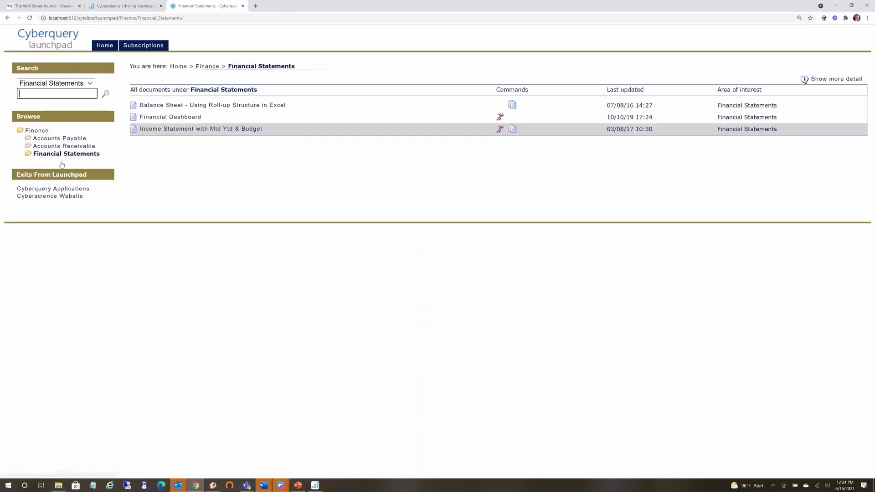
{"action": "left_click", "coordinate": [158, 118]}
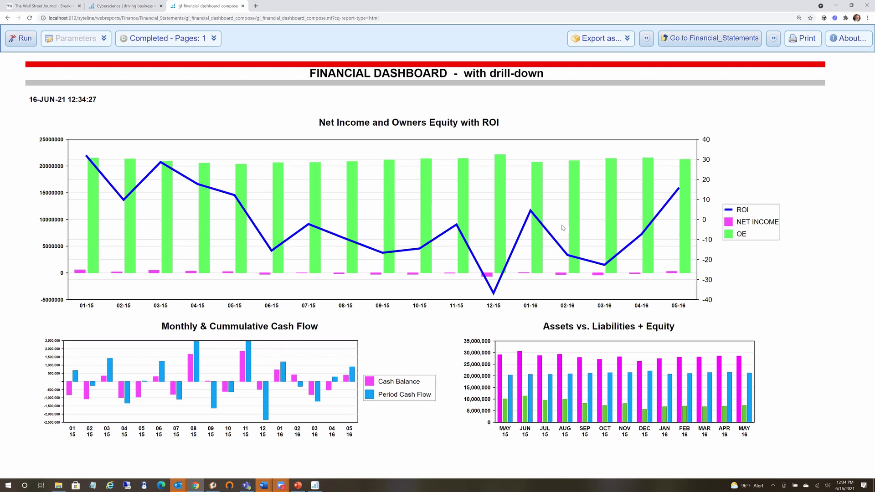
Step: Drill down from period 05-16 of the net income chart to the income statement and the MAY 16 Repair and Maintenance account summary
{"action": "left_click", "coordinate": [684, 205]}
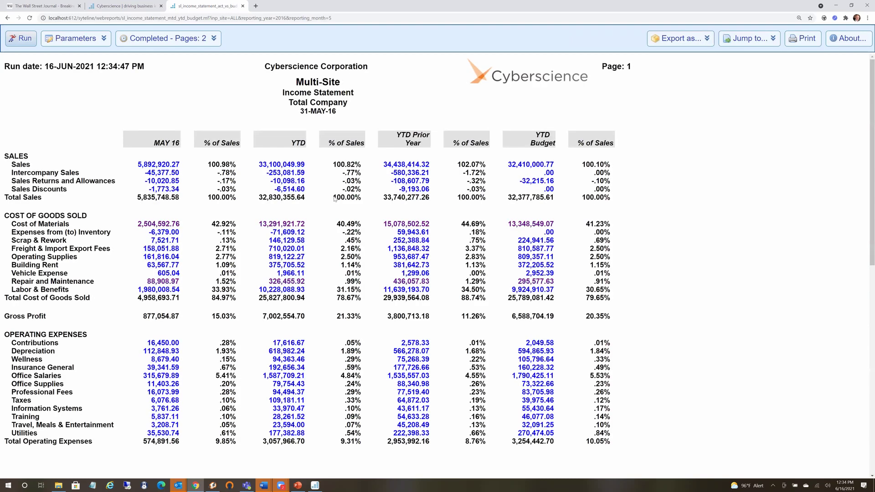
{"action": "left_click", "coordinate": [706, 41]}
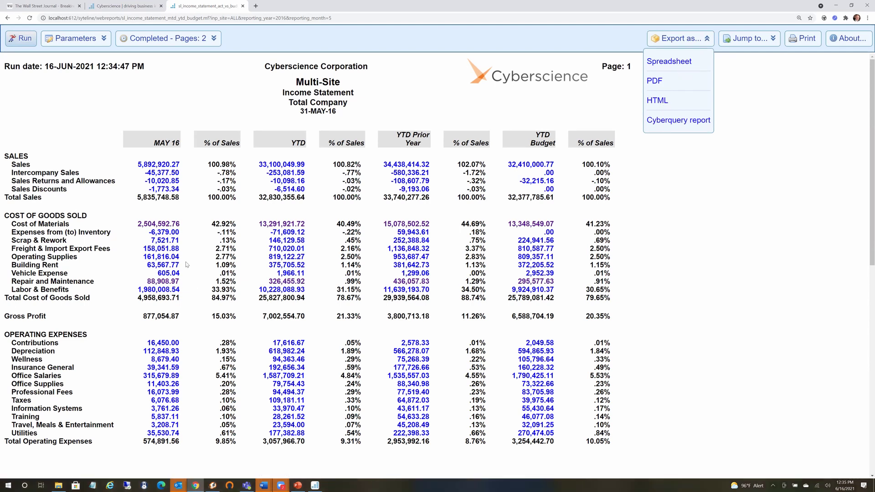
{"action": "left_click", "coordinate": [152, 283]}
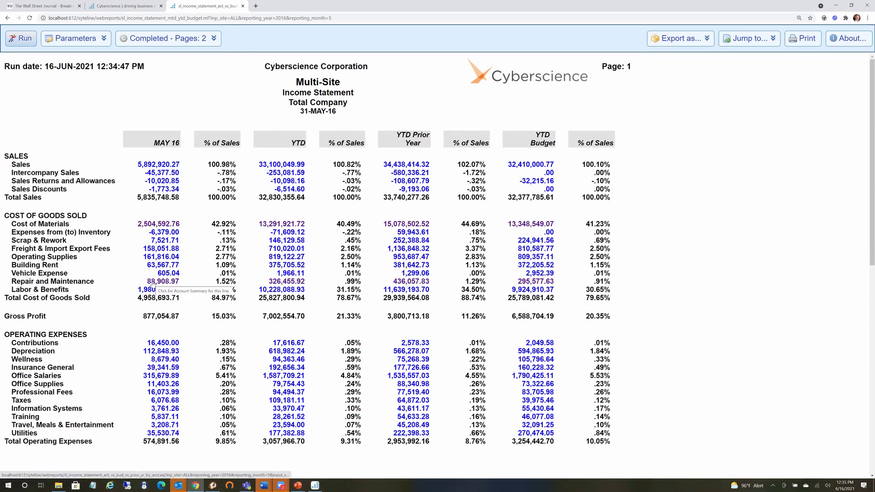
{"action": "left_click", "coordinate": [152, 282]}
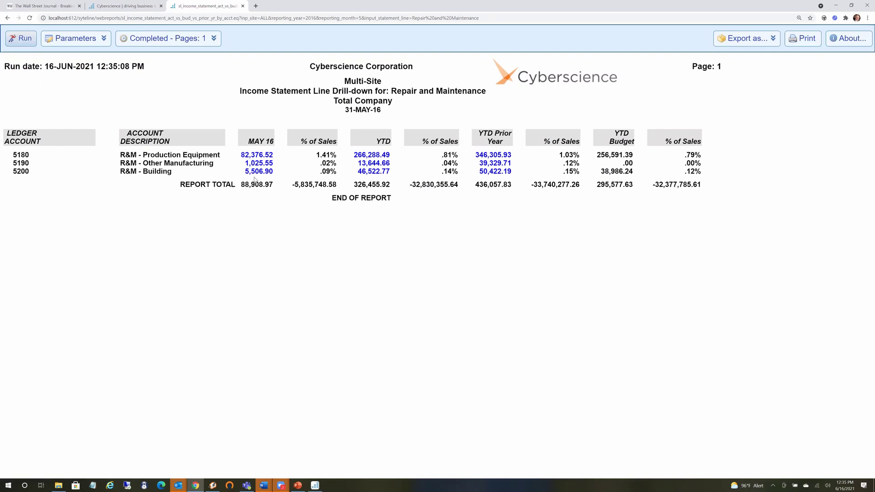
Step: Go back from the Repair and Maintenance drill-down to the Launchpad home page
{"action": "left_click", "coordinate": [8, 18]}
{"action": "left_click", "coordinate": [8, 19]}
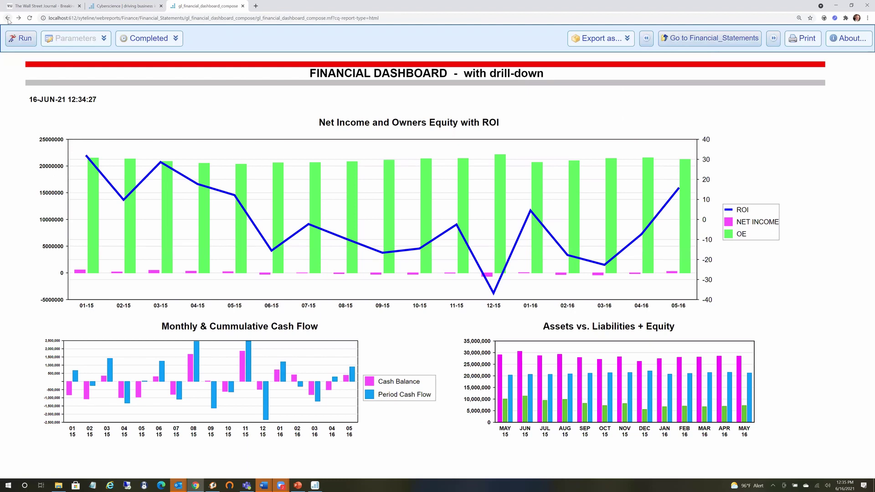
{"action": "left_click", "coordinate": [7, 19]}
{"action": "left_click", "coordinate": [8, 18]}
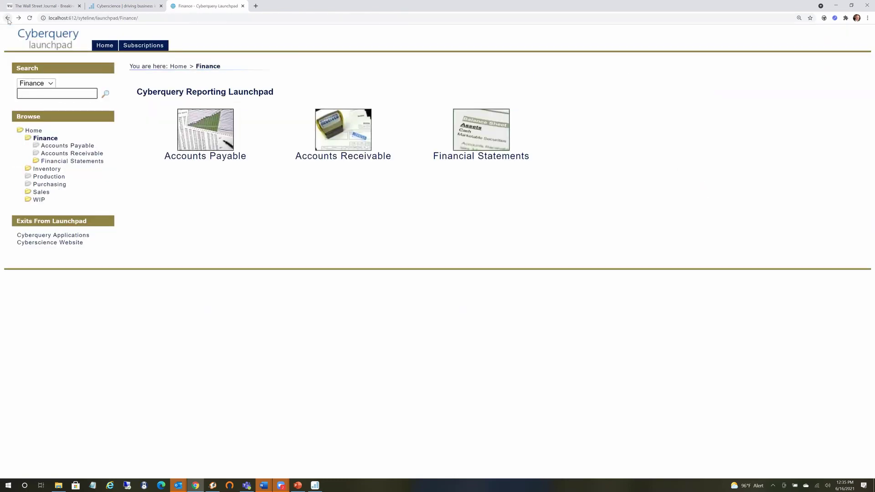
{"action": "left_click", "coordinate": [8, 18]}
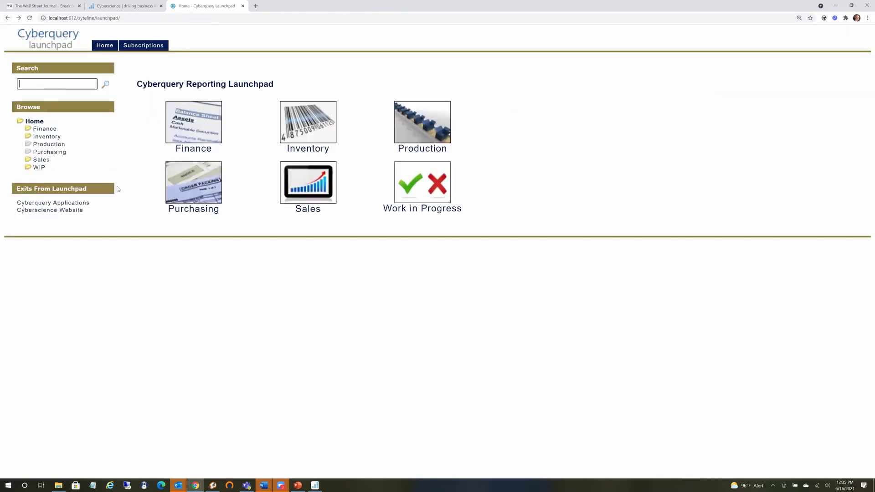
Step: Open the eCQ - Sales Dashboard from Sales and drill into the YTD details for September on the cumulative invoiced revenue chart
{"action": "left_click", "coordinate": [297, 188]}
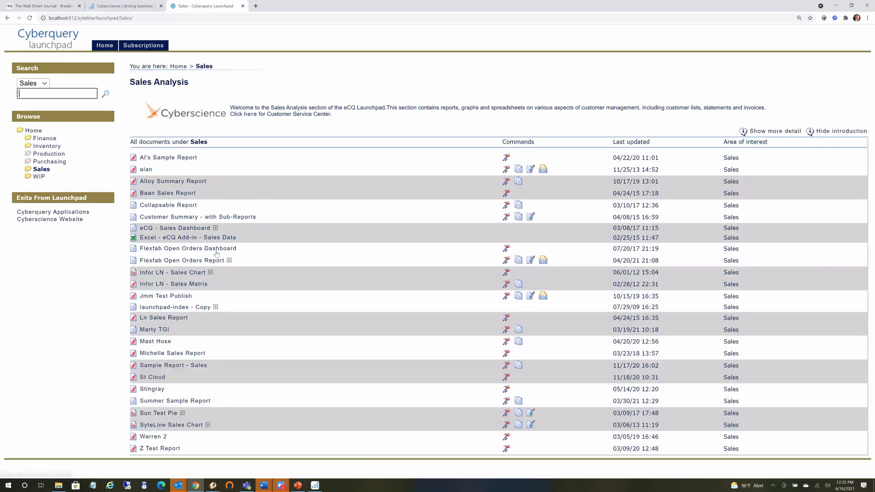
{"action": "left_click", "coordinate": [176, 228]}
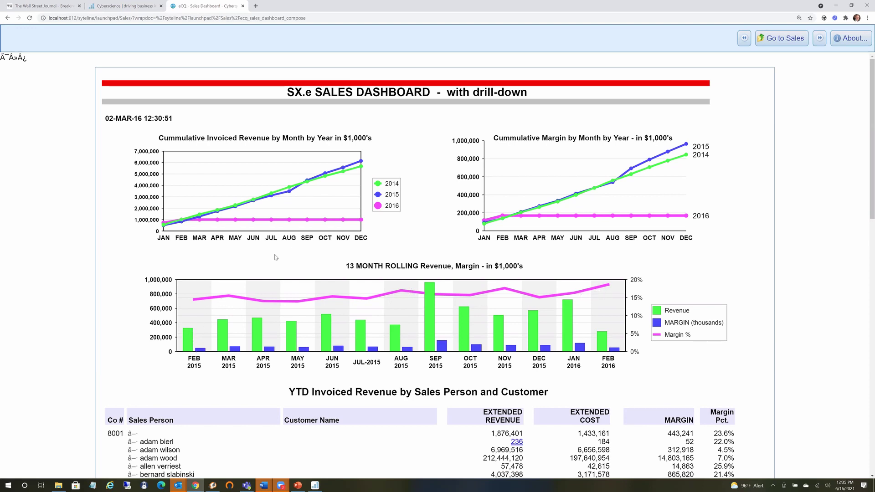
{"action": "left_click", "coordinate": [308, 220]}
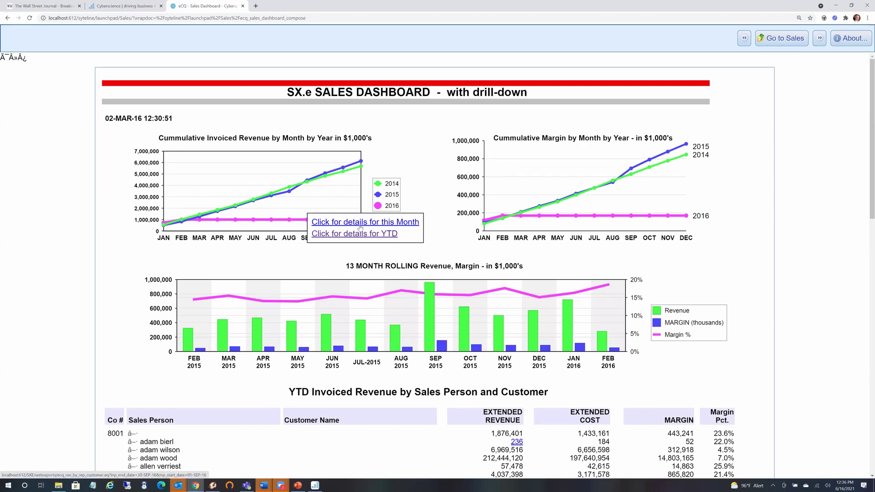
{"action": "left_click", "coordinate": [333, 233]}
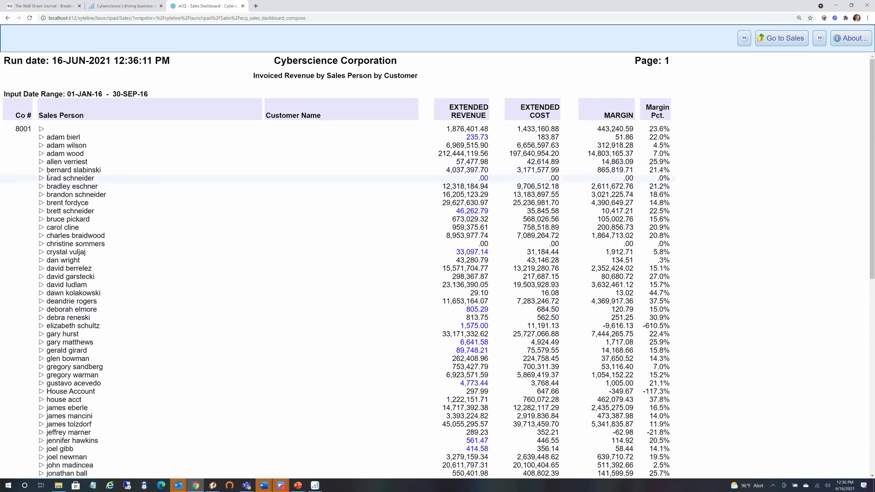
Step: Expand the fourth sales person's customers, drill into CENTER LINE ELECTRIC's extended revenue, and view the export options for its order detail report
{"action": "left_click", "coordinate": [41, 154]}
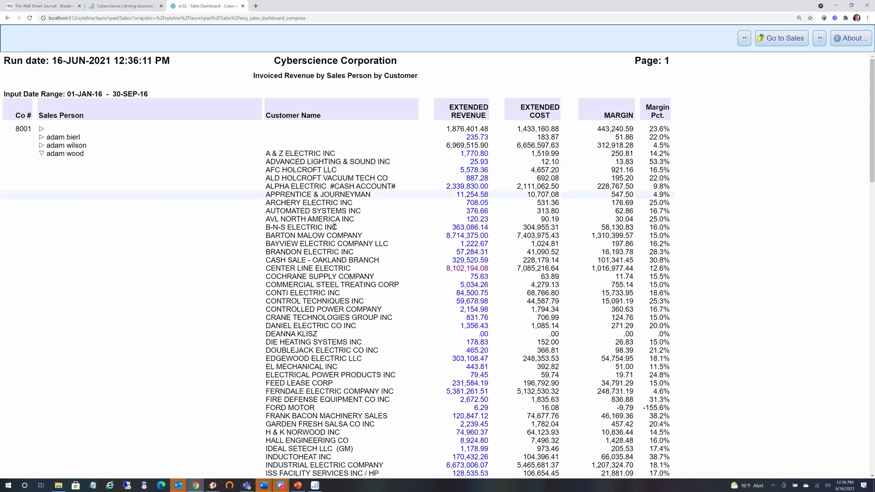
{"action": "left_click", "coordinate": [468, 272]}
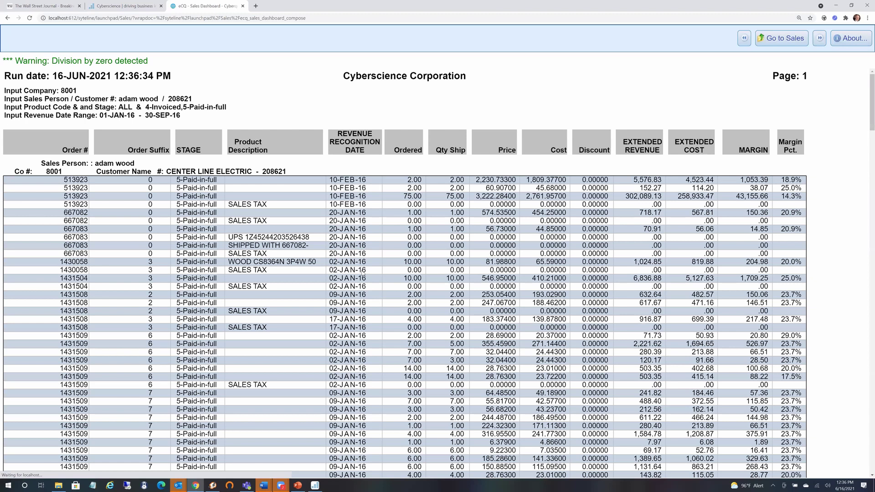
{"action": "right_click", "coordinate": [362, 270]}
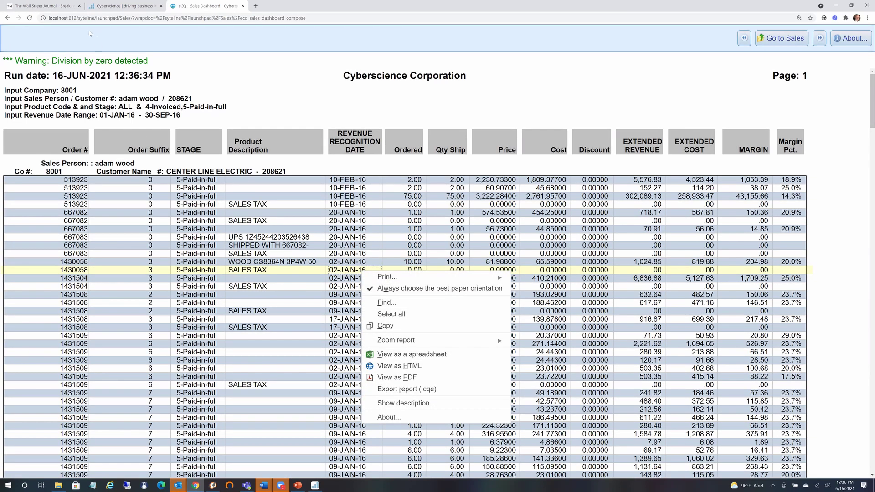
Step: Return to the Sales document list and open the subscription form for the second listed report
{"action": "left_click", "coordinate": [7, 18]}
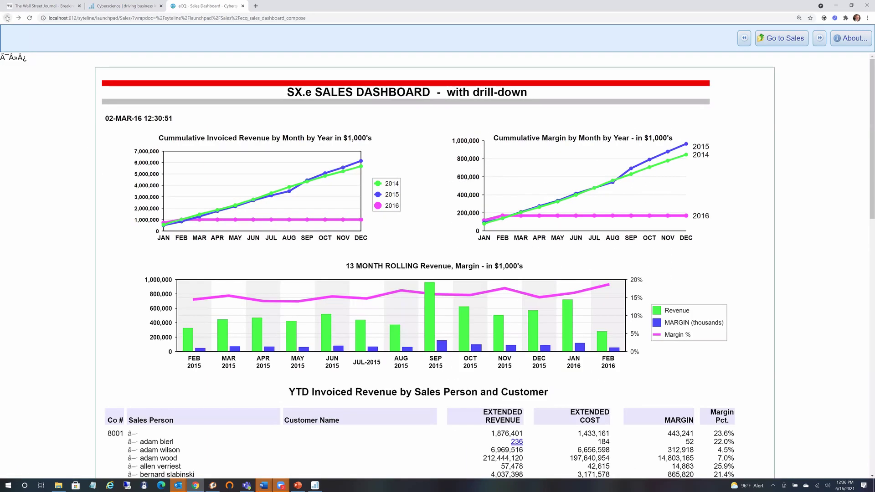
{"action": "left_click", "coordinate": [7, 18]}
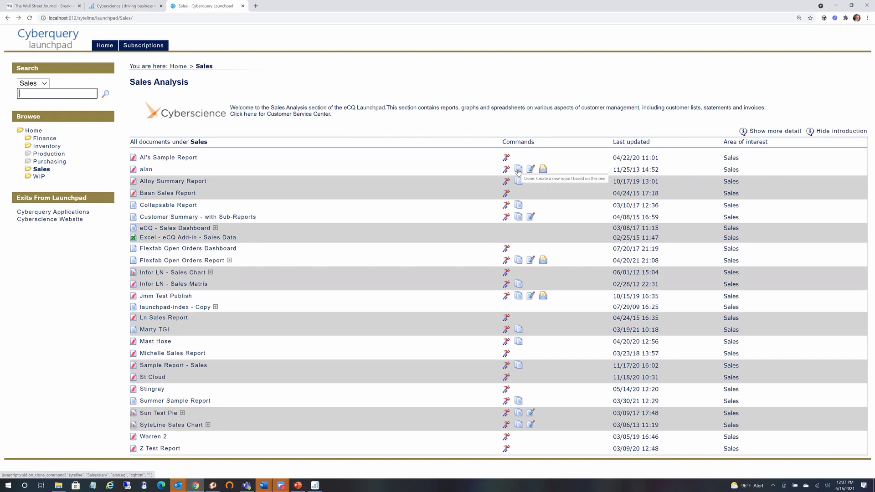
{"action": "left_click", "coordinate": [543, 172]}
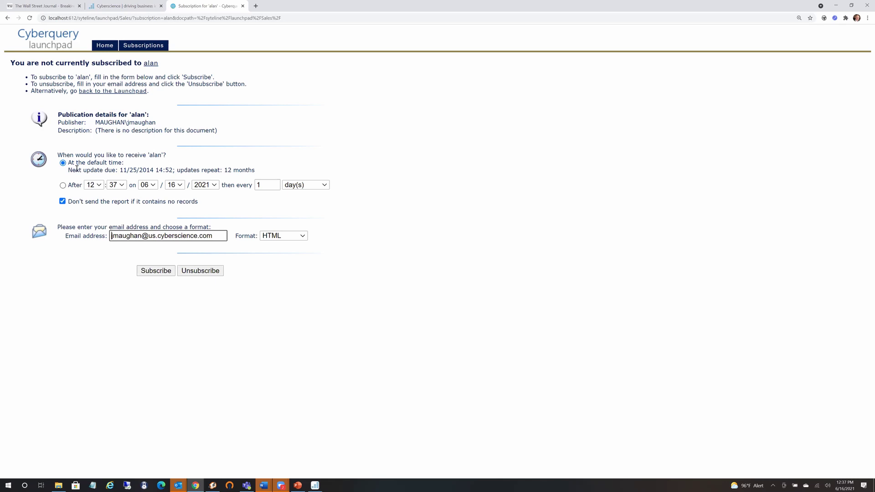
Step: Schedule the report subscription to start after 12:37 on 06/16/2021 and repeat every 1 weekday(s) instead of the default time
{"action": "left_click", "coordinate": [63, 185]}
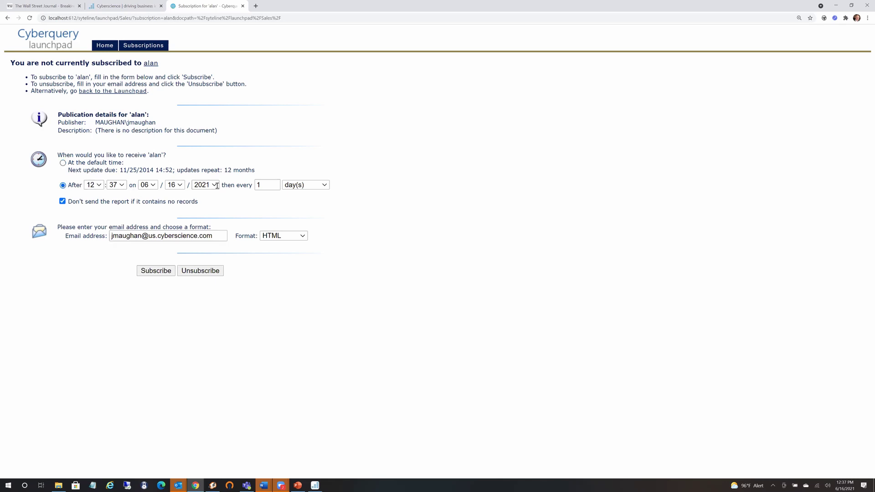
{"action": "left_click_drag", "start_coordinate": [273, 184], "coordinate": [249, 185]}
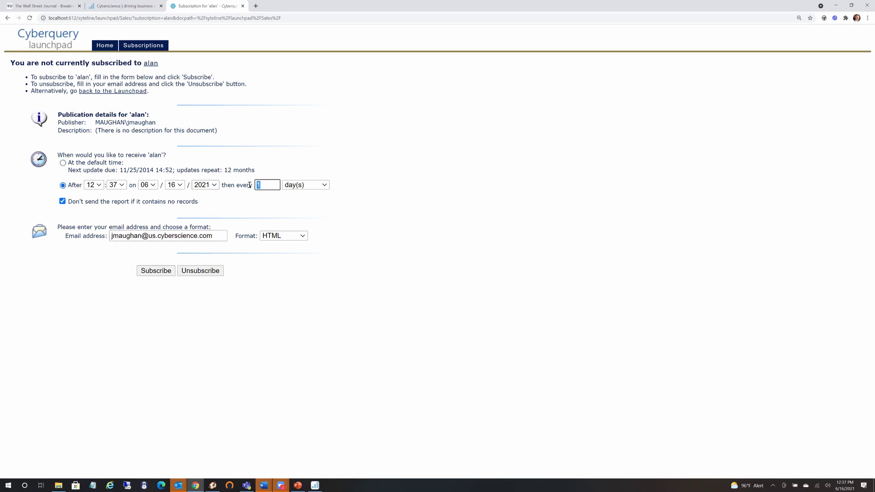
{"action": "left_click", "coordinate": [325, 185]}
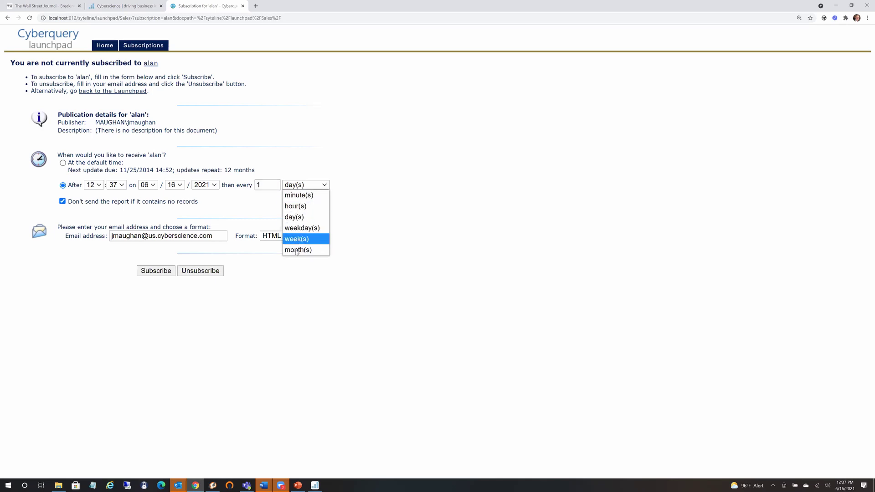
{"action": "left_click", "coordinate": [299, 228]}
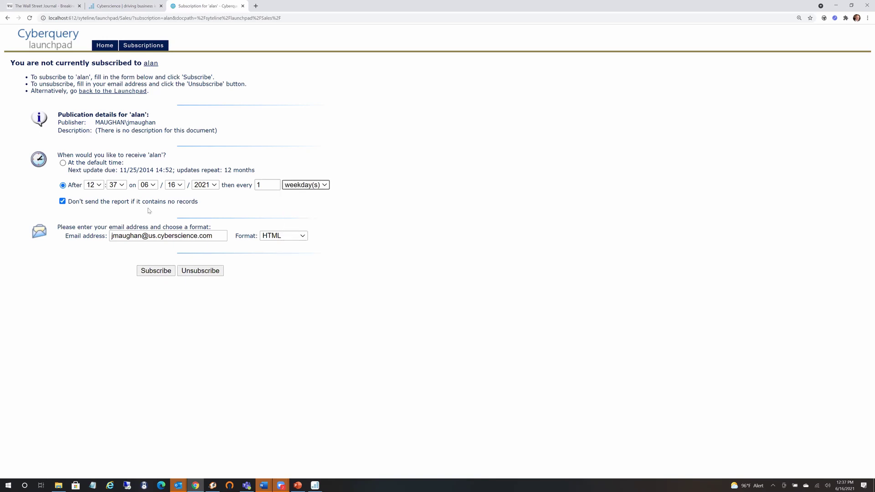
Step: Keep the option not to send empty reports enabled and set the subscription format to Excel
{"action": "left_click", "coordinate": [62, 202]}
{"action": "left_click", "coordinate": [62, 202]}
{"action": "left_click", "coordinate": [305, 237]}
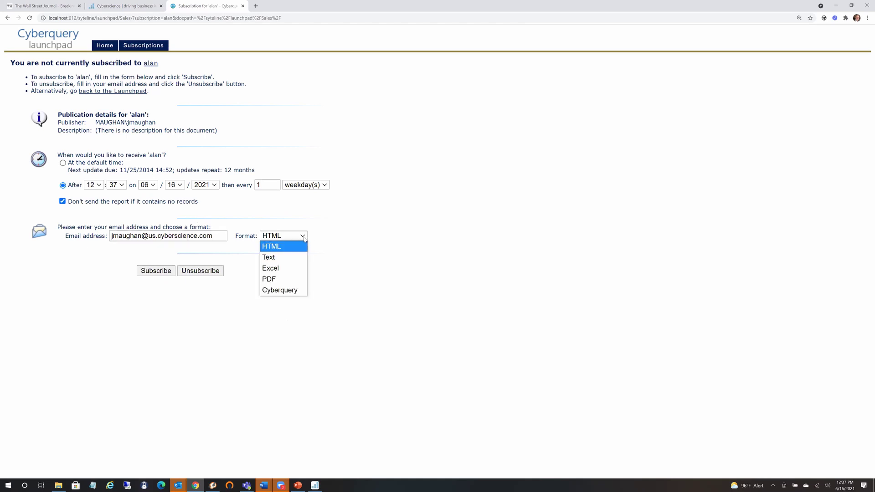
{"action": "left_click", "coordinate": [275, 268]}
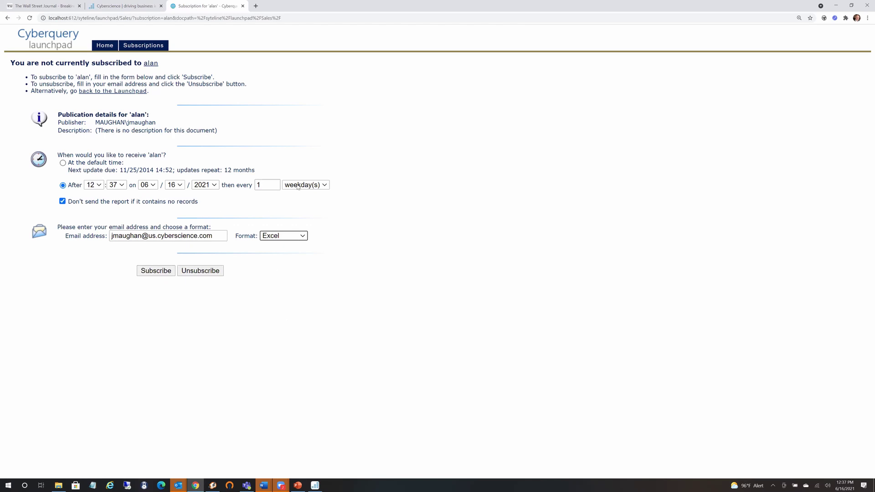
Step: Leave the subscription form without subscribing and return to the CQCS Application Server page
{"action": "left_click", "coordinate": [8, 19]}
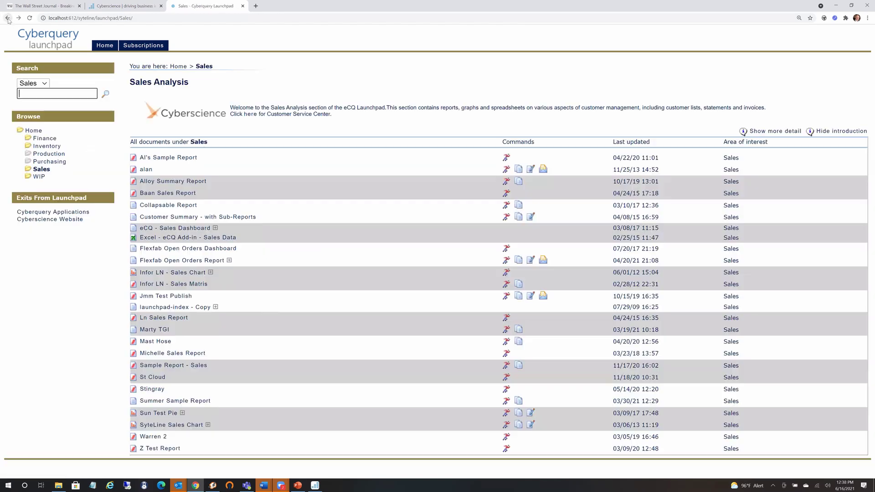
{"action": "left_click", "coordinate": [8, 19]}
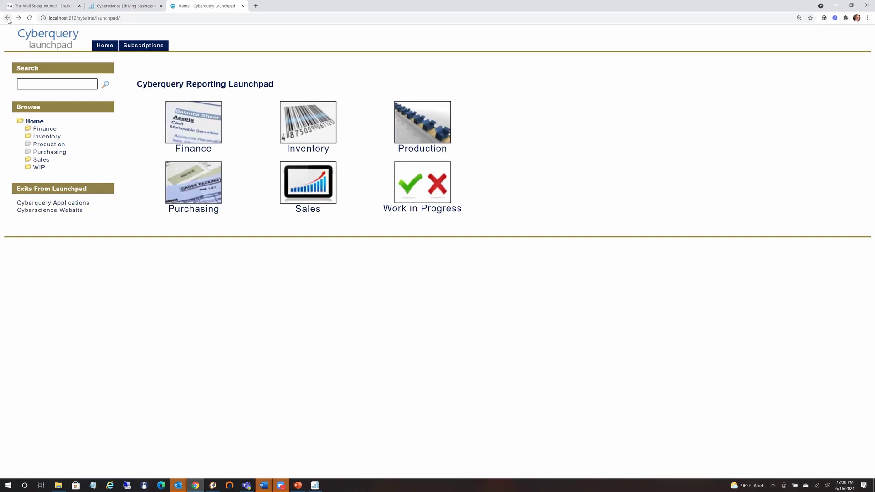
{"action": "left_click", "coordinate": [8, 18]}
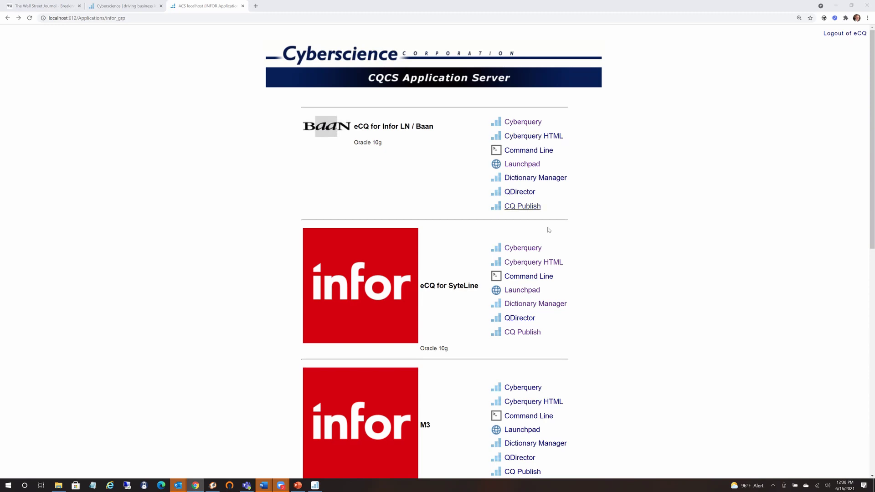
Step: Open the eCQ for SyteLine Launchpad, view its Finance section, and return to the application server page
{"action": "left_click", "coordinate": [521, 291]}
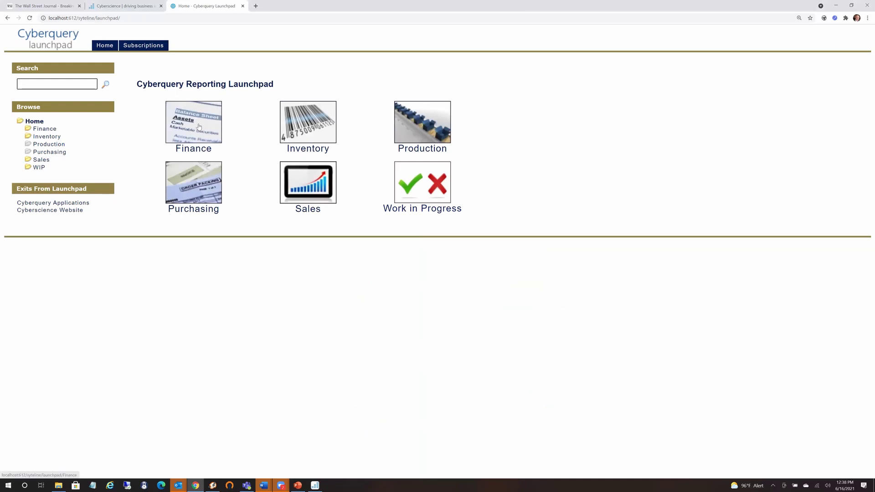
{"action": "left_click", "coordinate": [180, 136]}
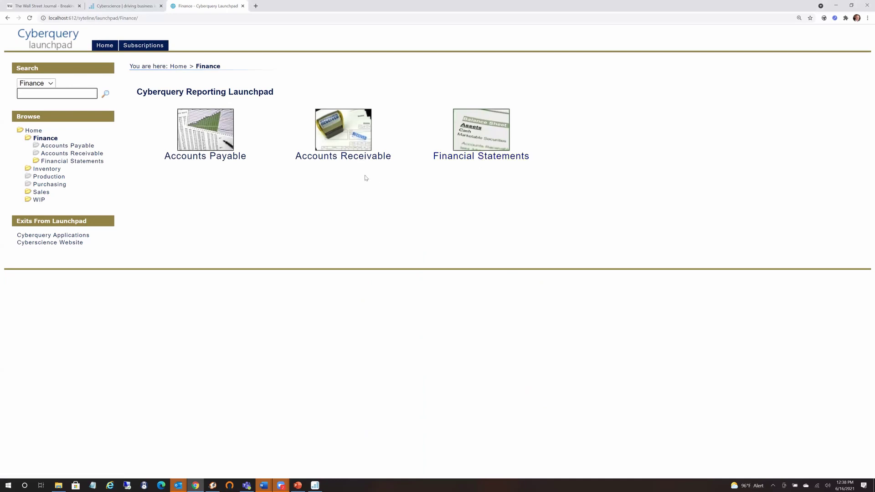
{"action": "left_click", "coordinate": [8, 18]}
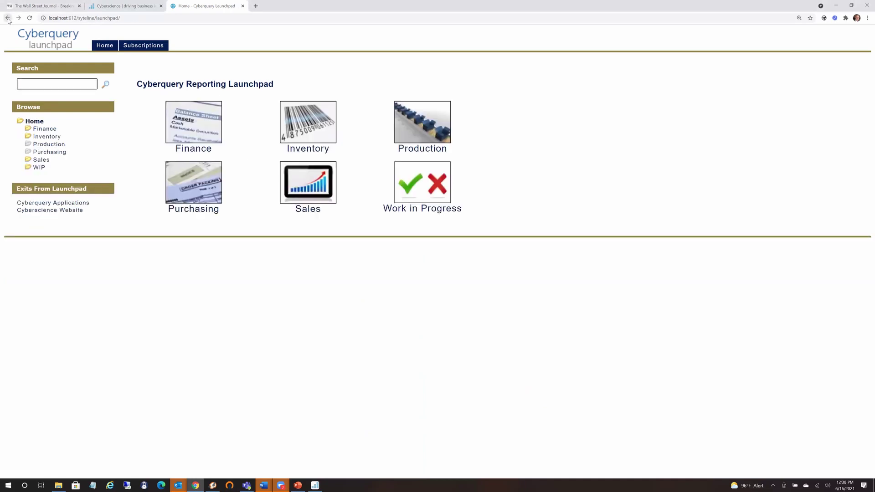
{"action": "left_click", "coordinate": [7, 18]}
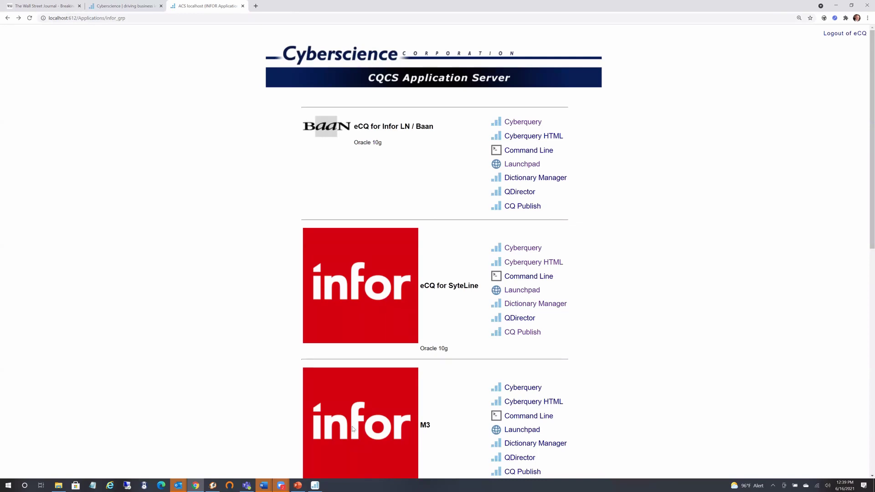
Step: Switch to the Cyberquery desktop application, maximize it, review the report types, and proceed with a List Report in the report wizard
{"action": "left_click", "coordinate": [316, 485]}
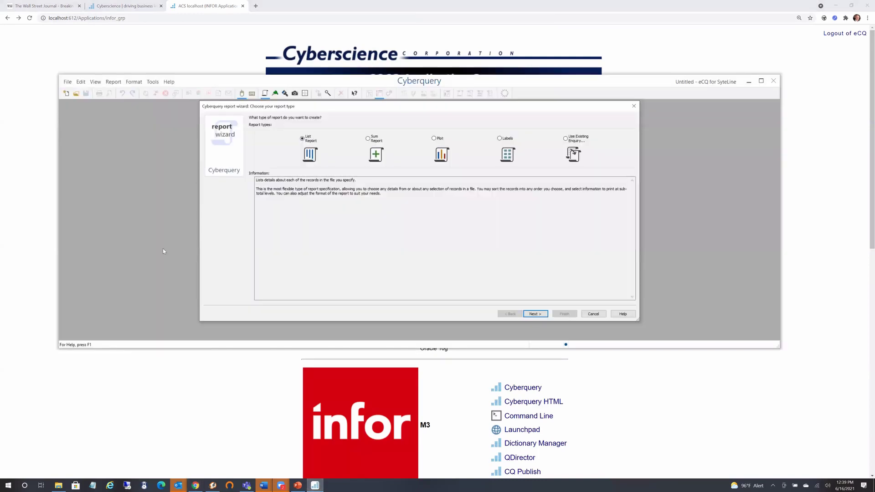
{"action": "left_click", "coordinate": [763, 81]}
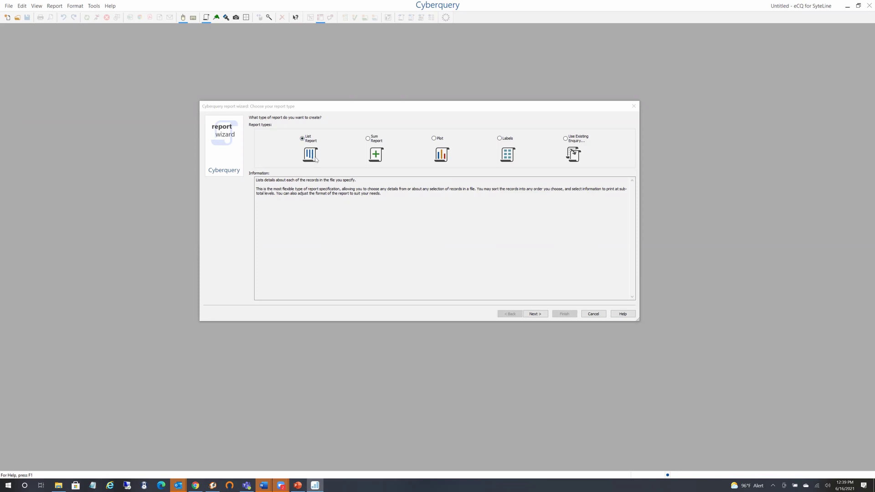
{"action": "left_click", "coordinate": [367, 139]}
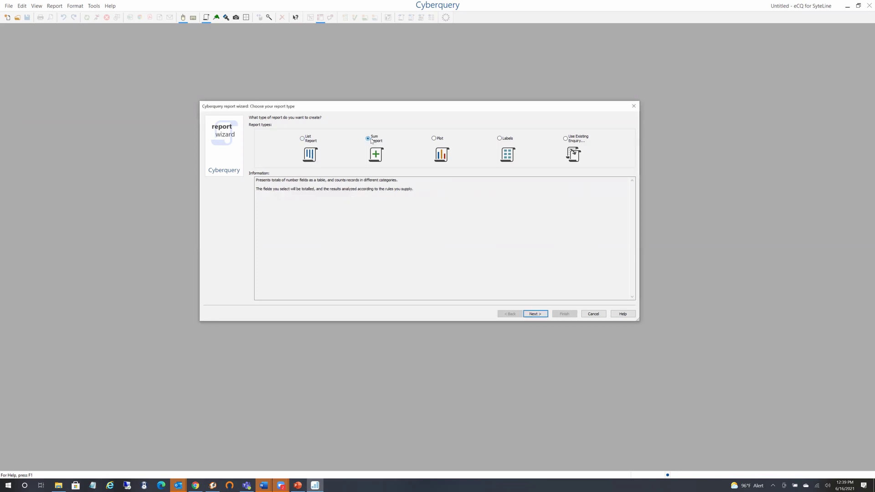
{"action": "left_click", "coordinate": [434, 139]}
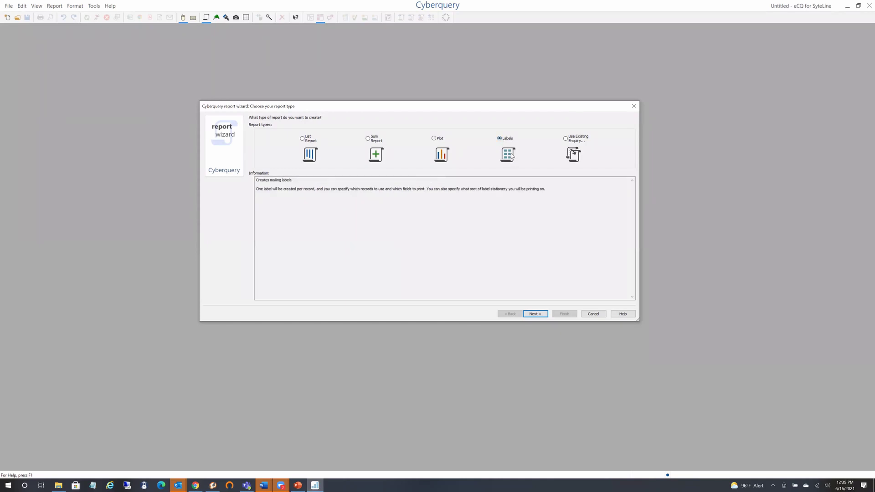
{"action": "left_click", "coordinate": [565, 141]}
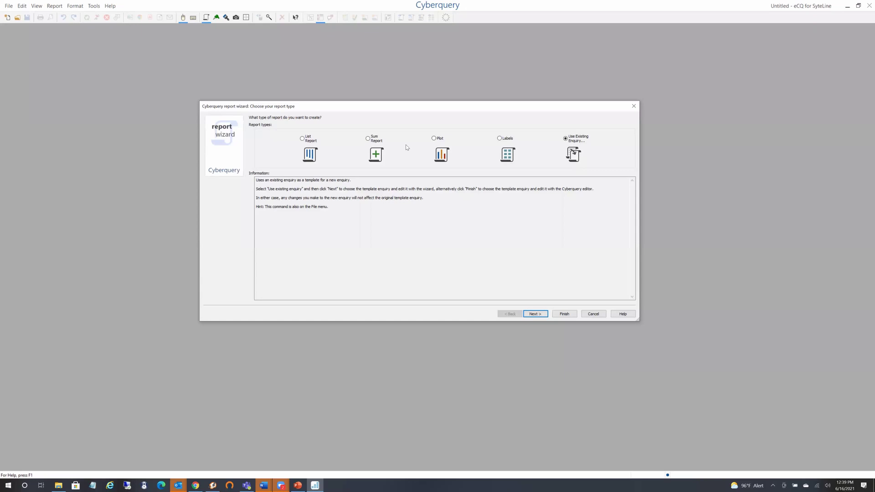
{"action": "left_click", "coordinate": [303, 139]}
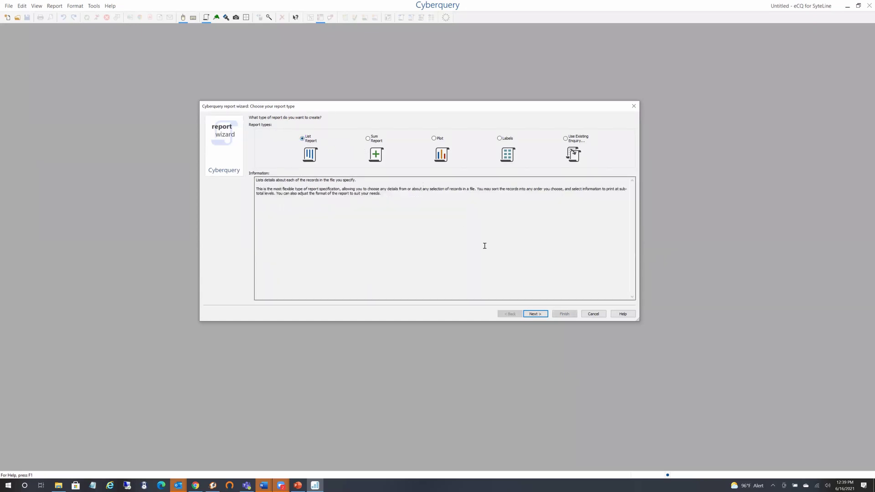
{"action": "left_click", "coordinate": [535, 314]}
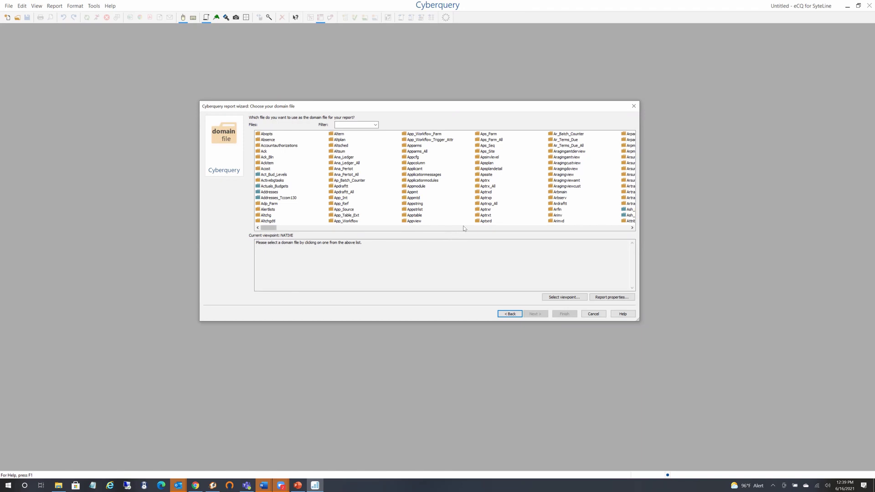
Step: Filter the domain files by "job" and view the index details of the Job and Jobitem files
{"action": "scroll", "coordinate": [462, 228], "scroll_direction": "right", "scroll_amount": 3}
{"action": "left_click", "coordinate": [348, 126]}
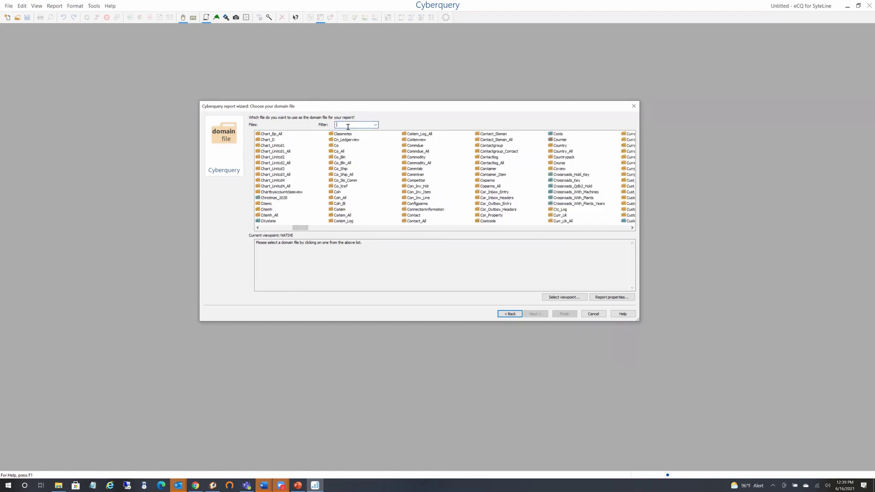
{"action": "type", "text": "job"}
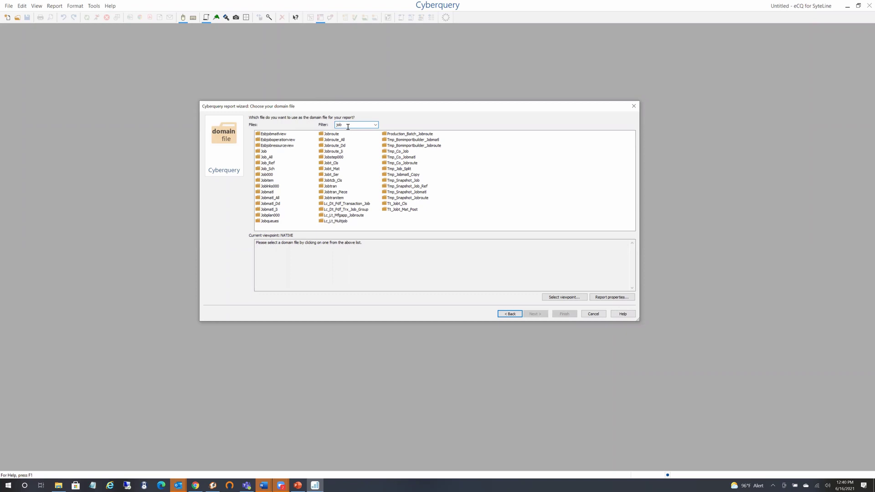
{"action": "left_click", "coordinate": [266, 153]}
{"action": "left_click", "coordinate": [265, 152]}
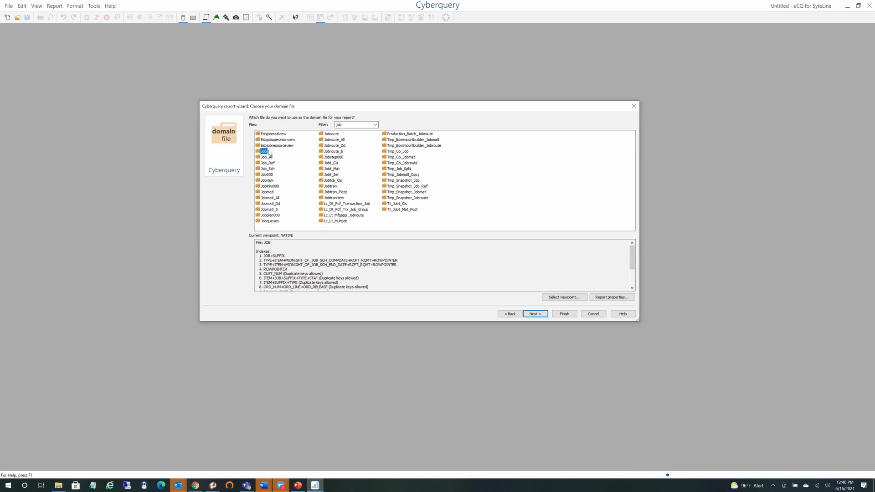
{"action": "left_click", "coordinate": [268, 181]}
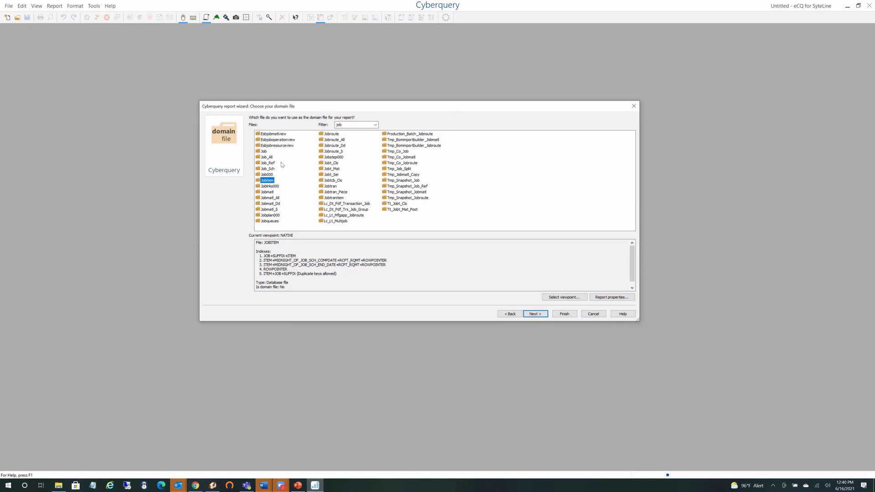
Step: Change the report wizard's viewpoint to End_User
{"action": "double_click", "coordinate": [347, 125]}
{"action": "left_click", "coordinate": [561, 298]}
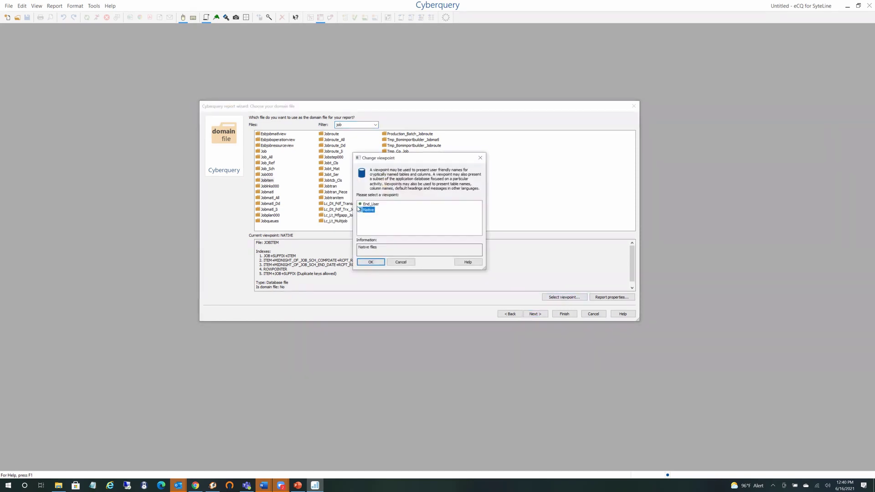
{"action": "left_click", "coordinate": [369, 204]}
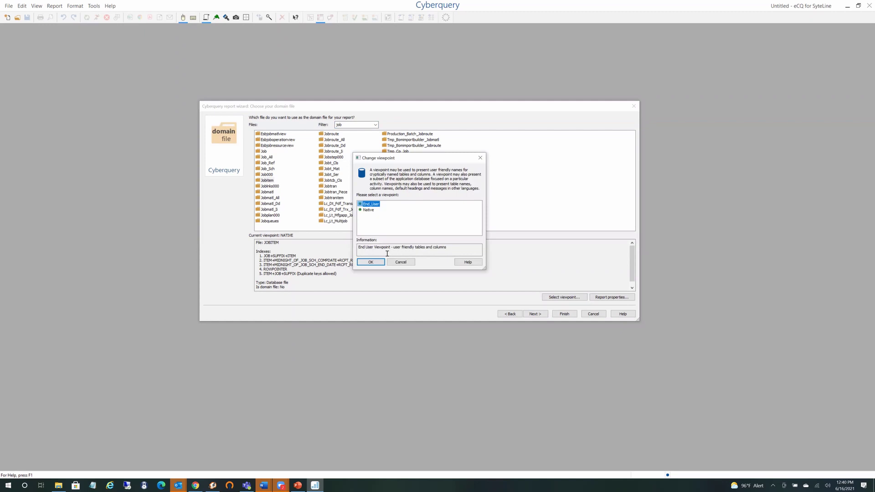
{"action": "left_click", "coordinate": [371, 262]}
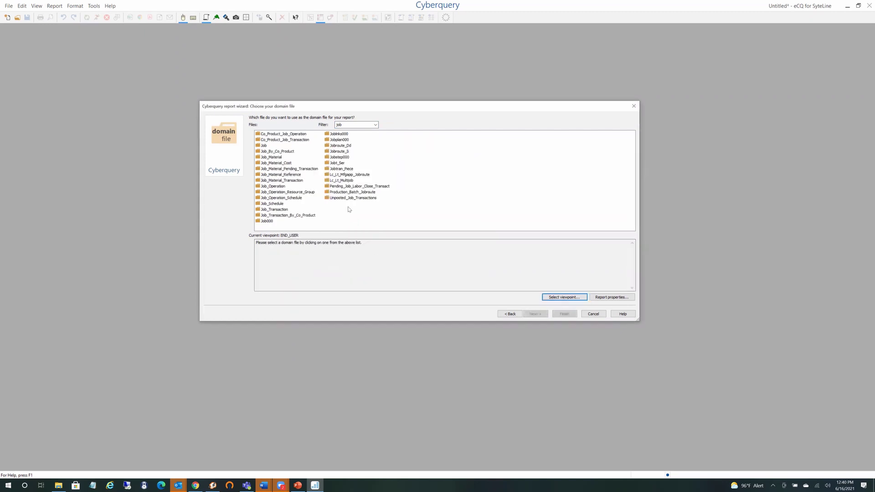
Step: Filter the domain files by "cust" and examine the native names of Customer_Address and Customer_Order
{"action": "left_click", "coordinate": [349, 126]}
{"action": "type", "text": "cust"}
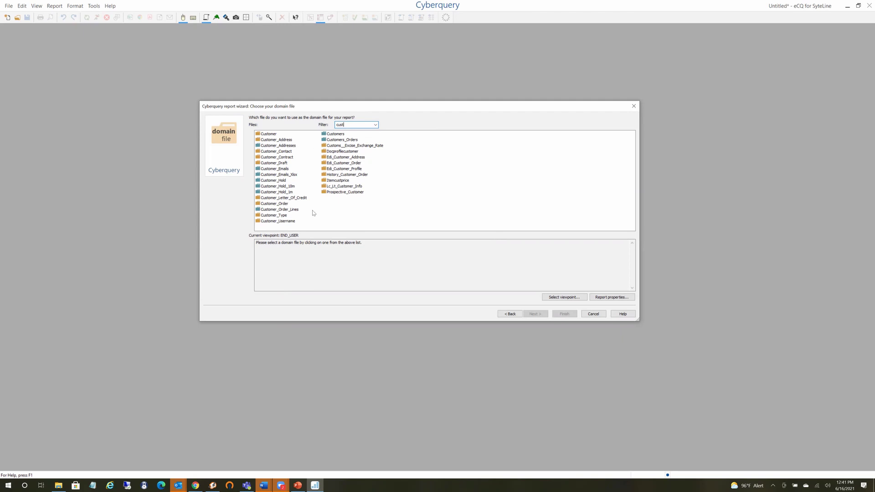
{"action": "left_click", "coordinate": [270, 141]}
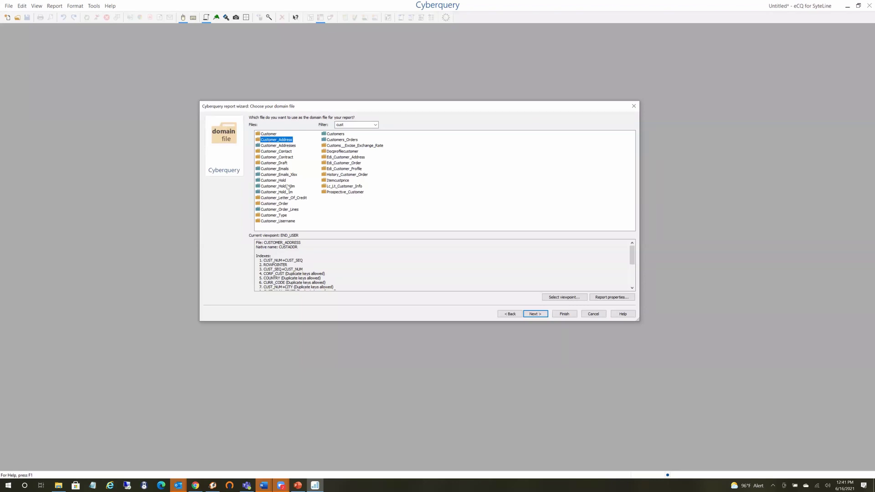
{"action": "left_click", "coordinate": [286, 247]}
{"action": "left_click_drag", "start_coordinate": [279, 248], "coordinate": [297, 248]}
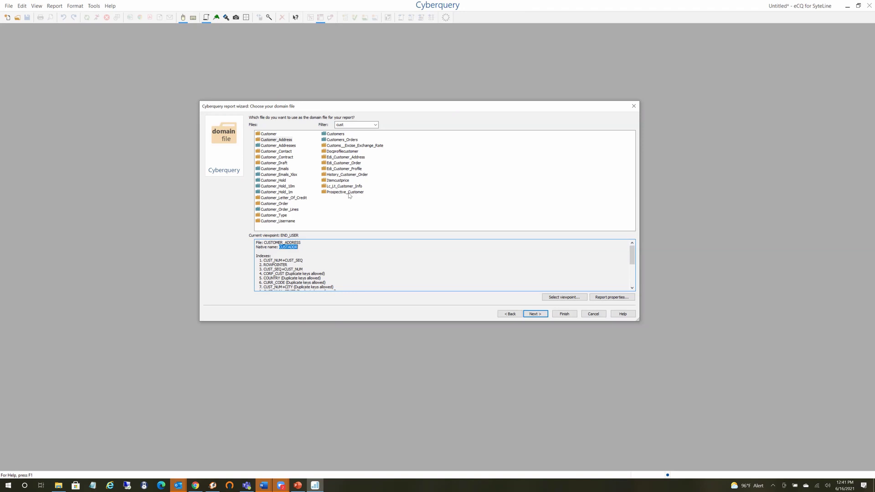
{"action": "left_click", "coordinate": [273, 204]}
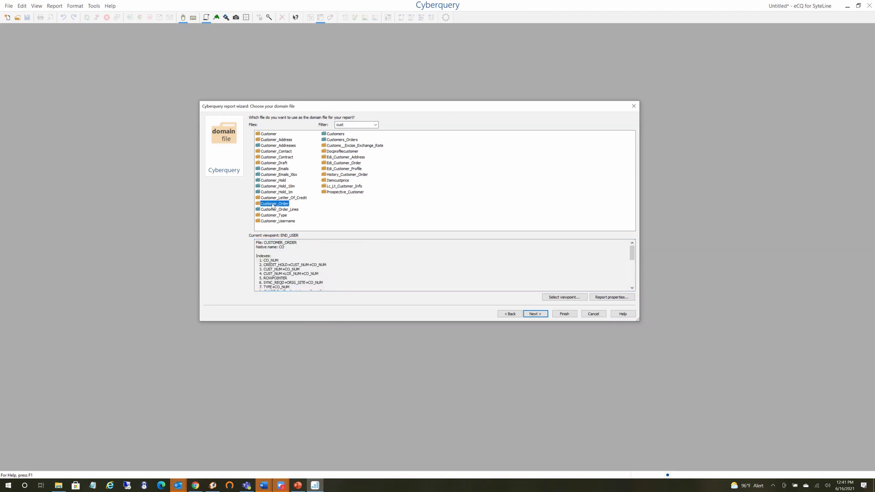
{"action": "left_click", "coordinate": [280, 246]}
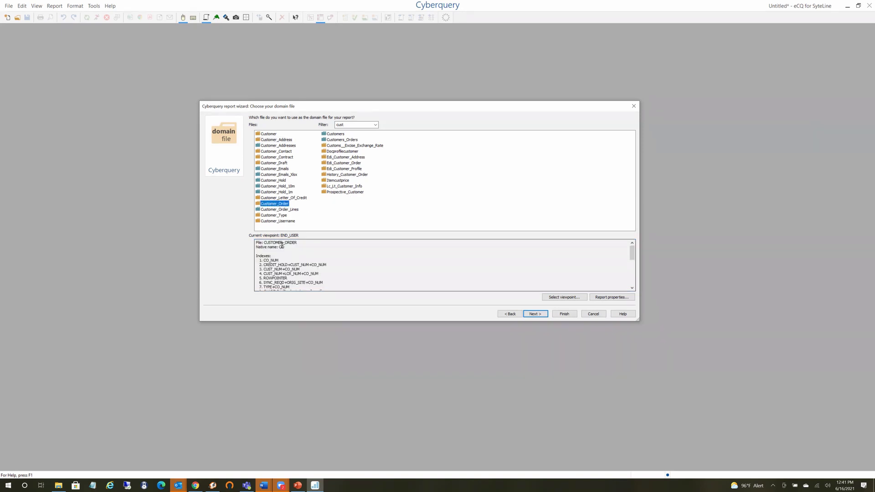
{"action": "left_click_drag", "start_coordinate": [280, 246], "coordinate": [284, 247]}
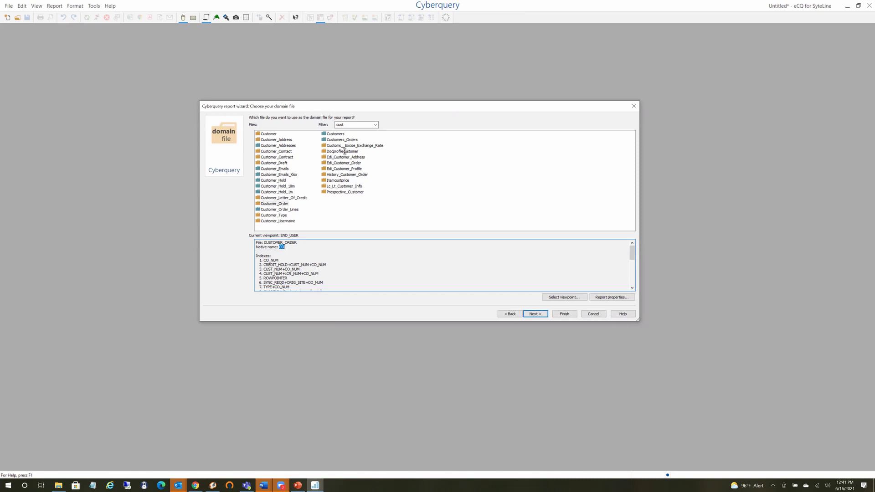
Step: Filter the domain files by "item" and choose Item as the report's domain file
{"action": "left_click", "coordinate": [349, 126]}
{"action": "type", "text": "item"}
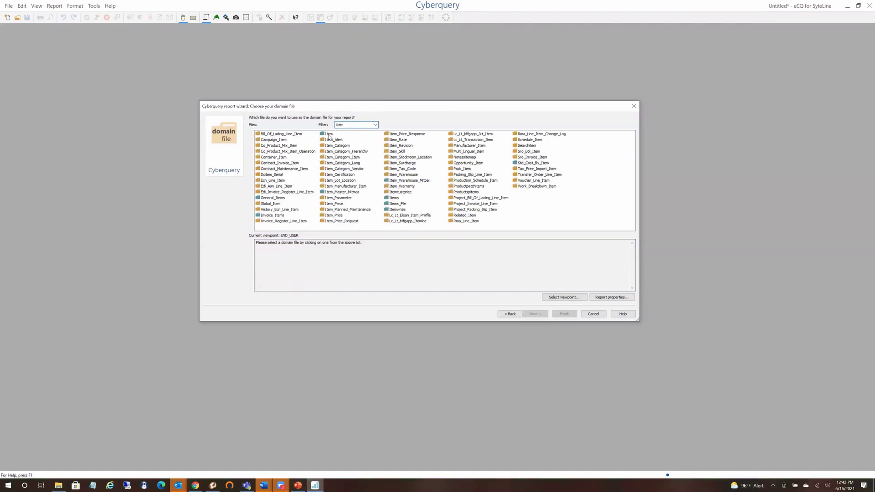
{"action": "left_click", "coordinate": [328, 134]}
{"action": "double_click", "coordinate": [330, 135]}
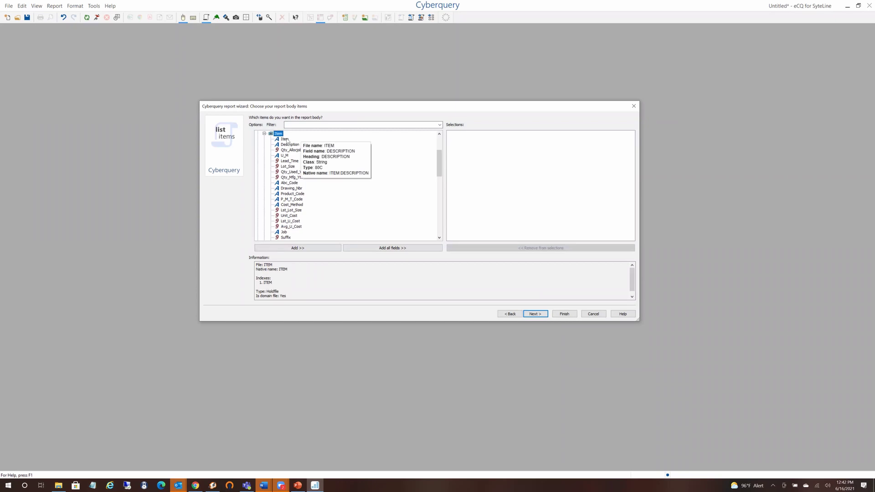
Step: Add the Item, Description, U_M, Product_Code and P_M_T_Code fields of the Item file to the report body
{"action": "left_click_drag", "start_coordinate": [284, 139], "coordinate": [492, 162]}
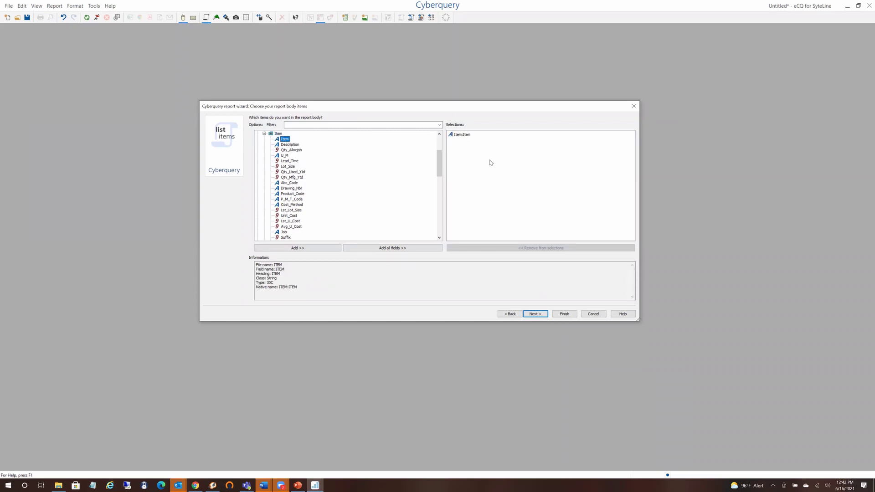
{"action": "double_click", "coordinate": [288, 144]}
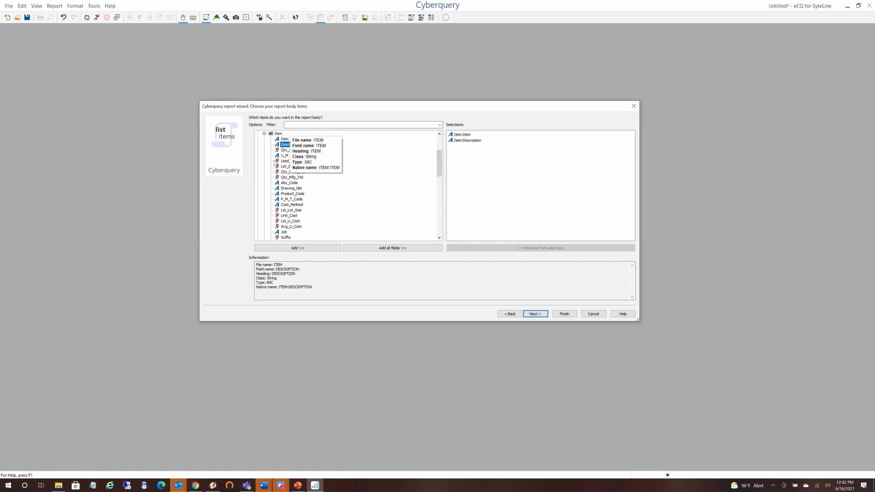
{"action": "double_click", "coordinate": [283, 155]}
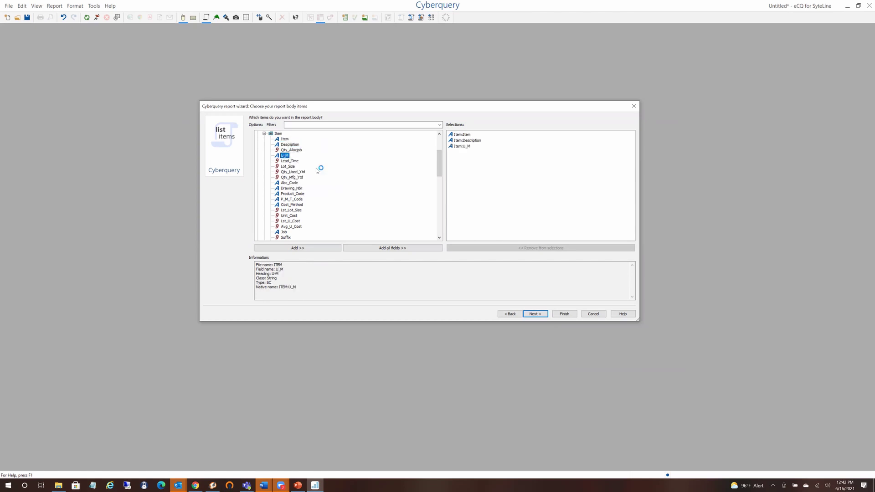
{"action": "double_click", "coordinate": [300, 194]}
{"action": "double_click", "coordinate": [300, 200]}
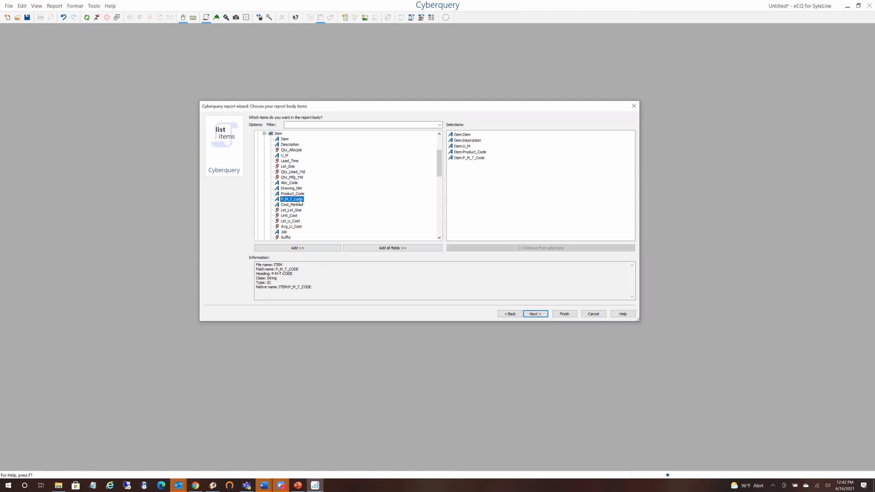
Step: Move P_M_T_Code above Product_Code in the report body selections and add the Item file's Unit_Cost field
{"action": "left_click_drag", "start_coordinate": [465, 154], "coordinate": [465, 171]}
{"action": "double_click", "coordinate": [294, 216]}
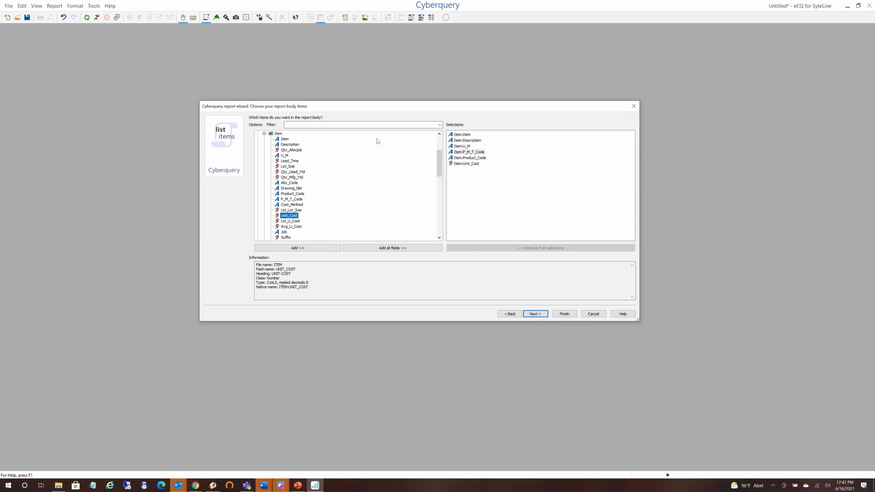
Step: Filter the available fields by "hand" and add Qty_On_Hand from the Itemwhse file to the report body after Unit_Cost
{"action": "left_click", "coordinate": [323, 125]}
{"action": "type", "text": "hand"}
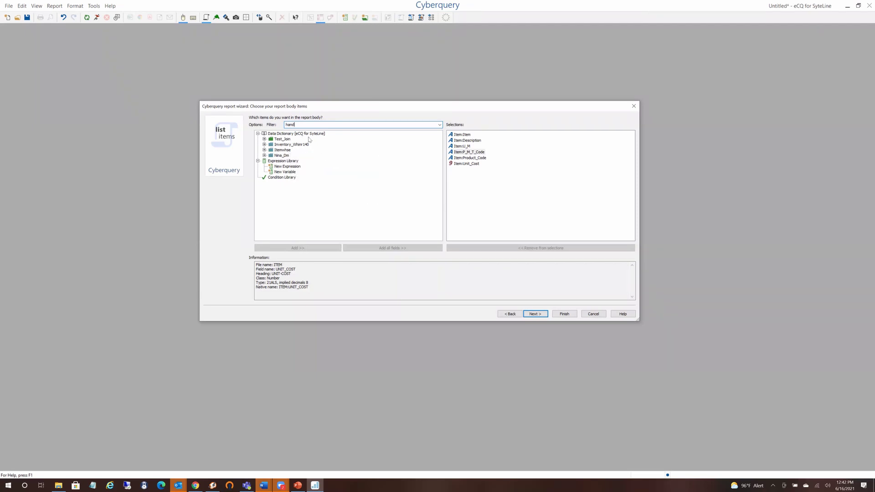
{"action": "left_click", "coordinate": [285, 150]}
{"action": "left_click", "coordinate": [265, 150]}
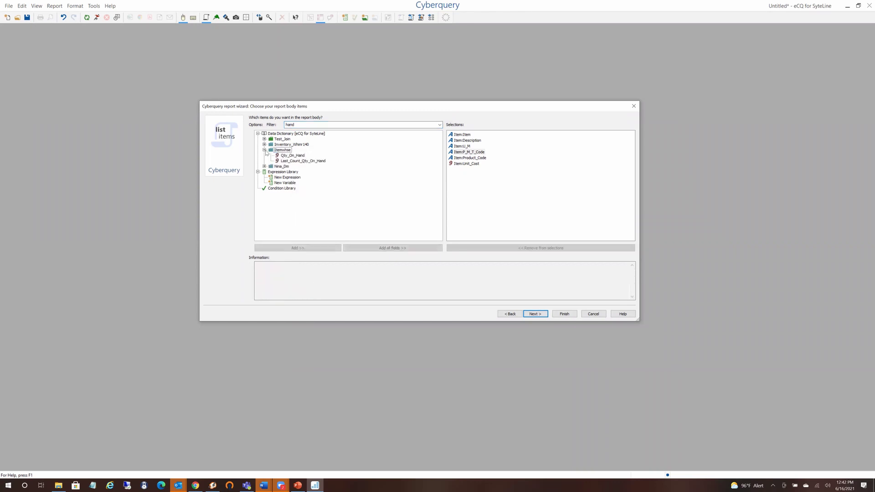
{"action": "left_click", "coordinate": [292, 155]}
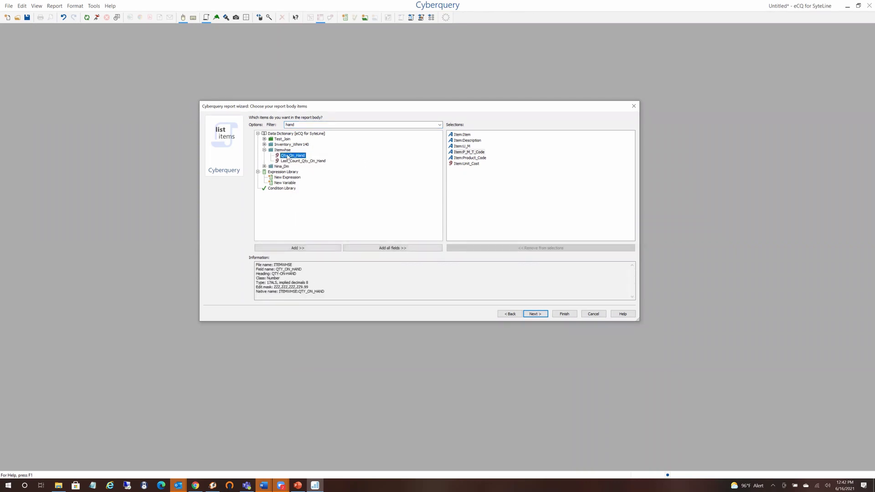
{"action": "left_click_drag", "start_coordinate": [286, 156], "coordinate": [462, 176]}
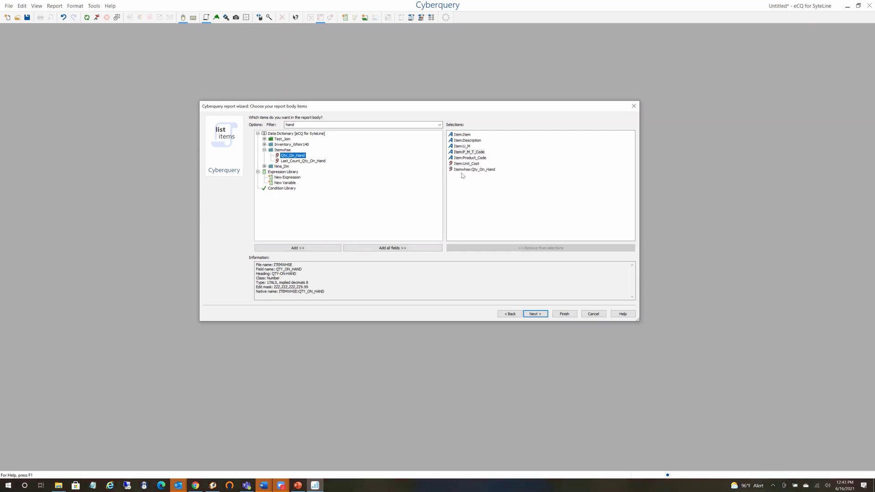
Step: Clear the field filter and add the Itemwhse file's Whse field to the report body before Qty_On_Hand
{"action": "double_click", "coordinate": [300, 124]}
{"action": "key", "text": "BackSpace"}
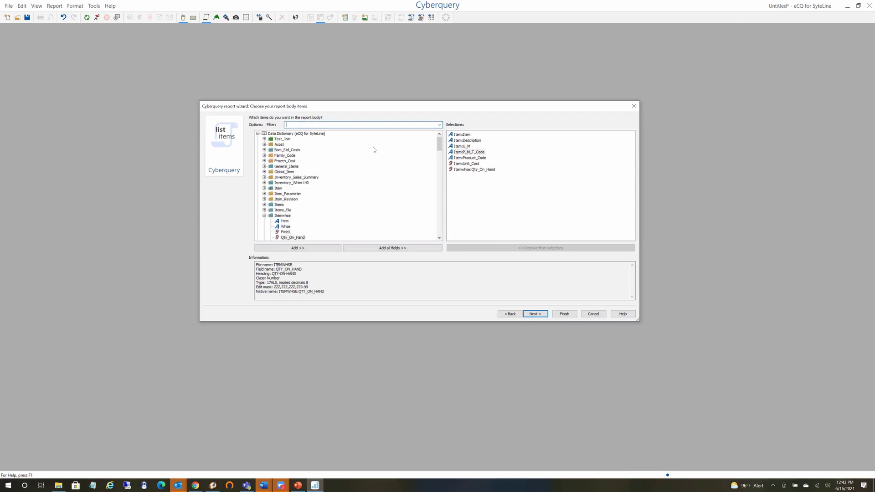
{"action": "left_click", "coordinate": [278, 188]}
{"action": "left_click", "coordinate": [283, 216]}
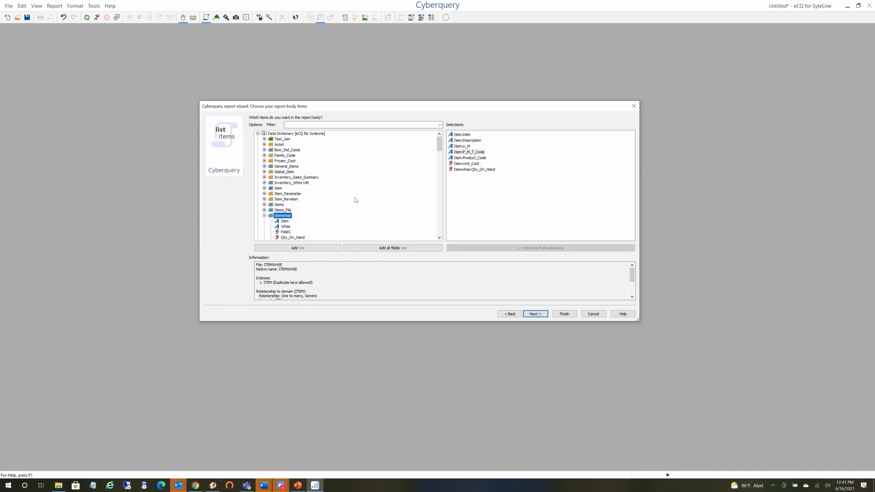
{"action": "left_click", "coordinate": [286, 227]}
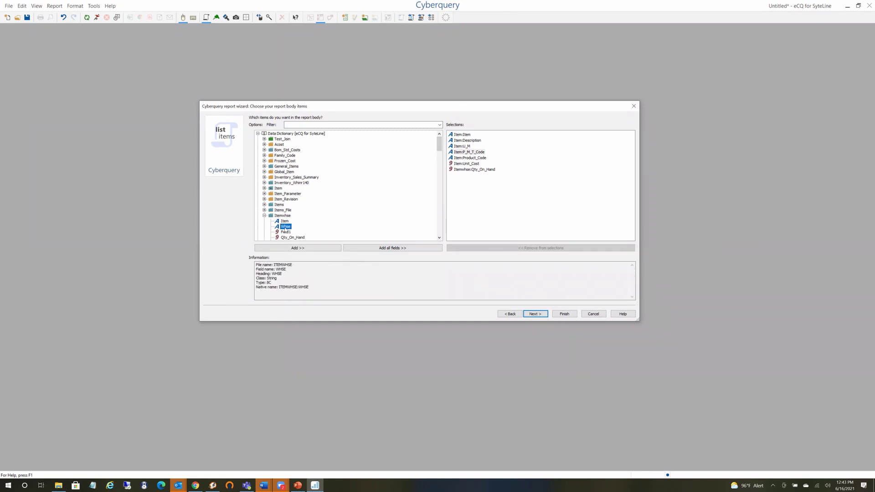
{"action": "left_click_drag", "start_coordinate": [285, 229], "coordinate": [469, 170]}
Step: Accept the report body items, set Item as the sort item and proceed to the record selection criteria
{"action": "left_click", "coordinate": [532, 314]}
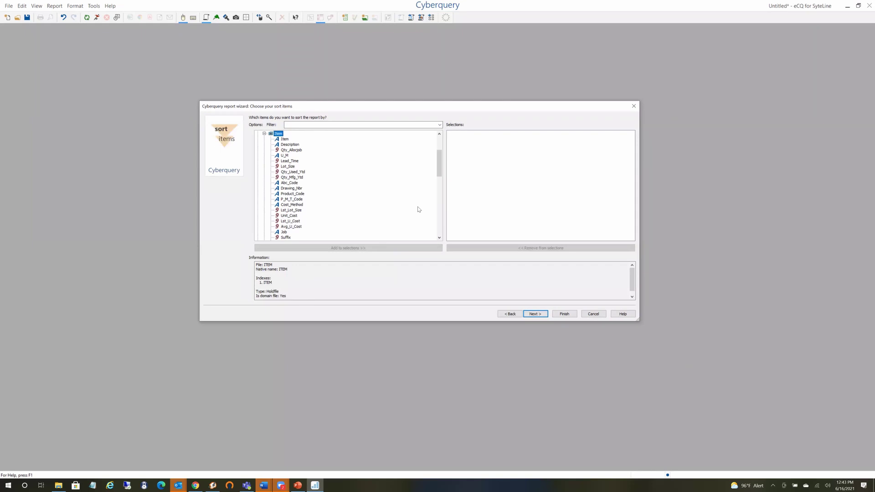
{"action": "double_click", "coordinate": [287, 139]}
{"action": "left_click", "coordinate": [538, 316]}
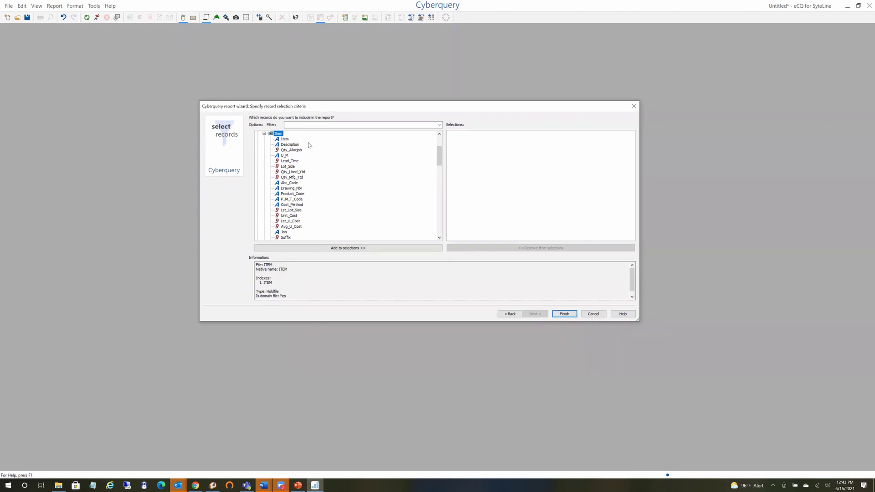
Step: Examine the comparison types offered for a record selection condition on Item Description, without adding a condition
{"action": "double_click", "coordinate": [290, 145]}
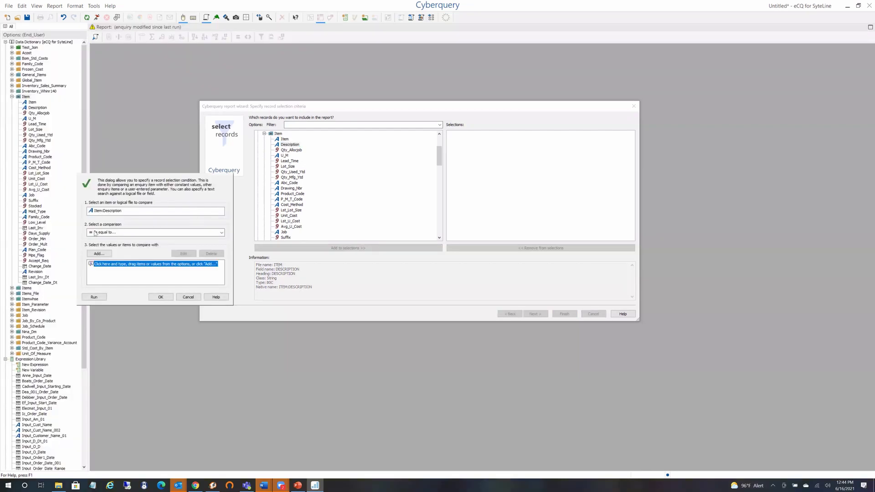
{"action": "left_click", "coordinate": [222, 234]}
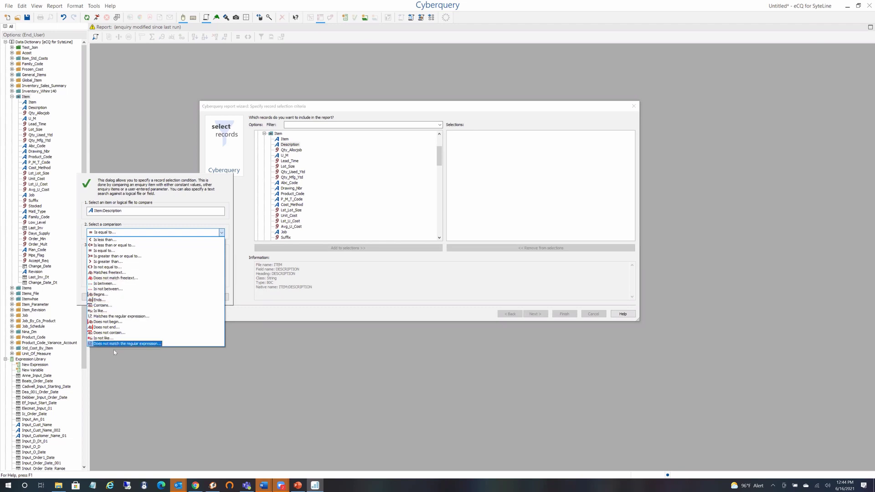
{"action": "left_click", "coordinate": [143, 233]}
{"action": "left_click", "coordinate": [185, 297]}
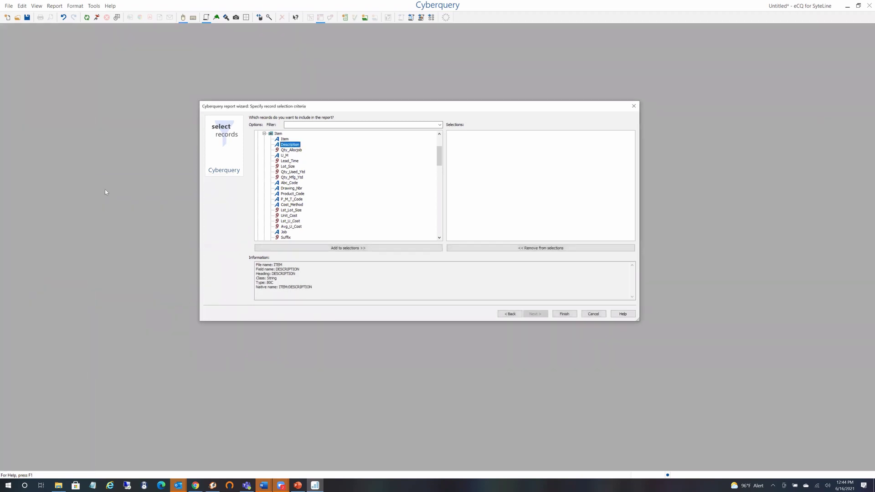
Step: Finish the report wizard without selection criteria to run the list report
{"action": "left_click", "coordinate": [565, 314]}
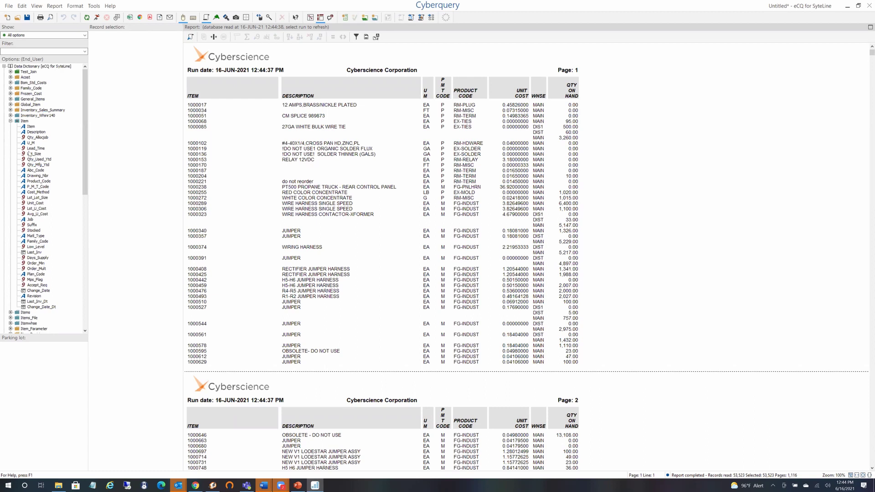
Step: Insert the Item file's Family_Code field as a column after Description, and delete that column again
{"action": "mouse_move", "coordinate": [29, 154]}
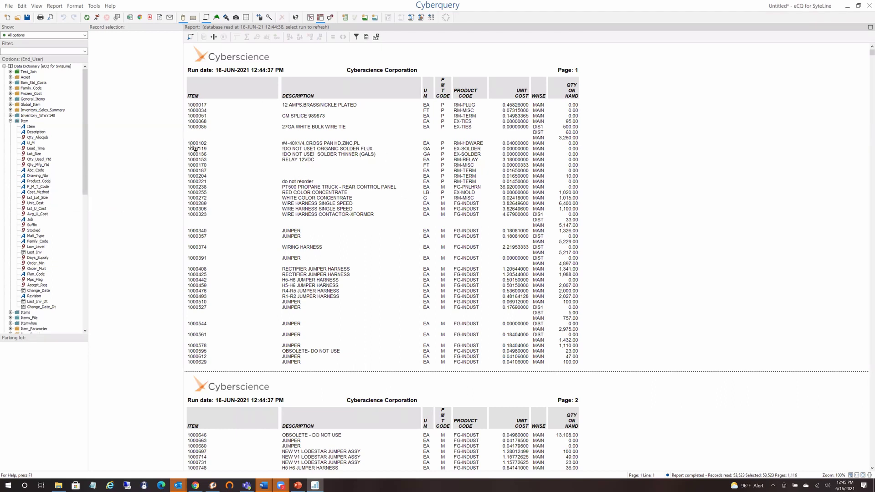
{"action": "left_click", "coordinate": [37, 153]}
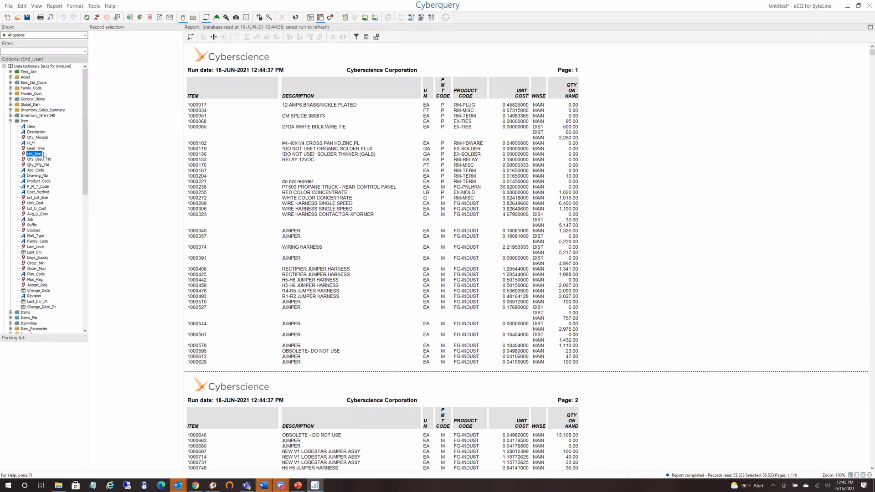
{"action": "key", "text": "f"}
{"action": "left_click_drag", "start_coordinate": [37, 242], "coordinate": [415, 187]}
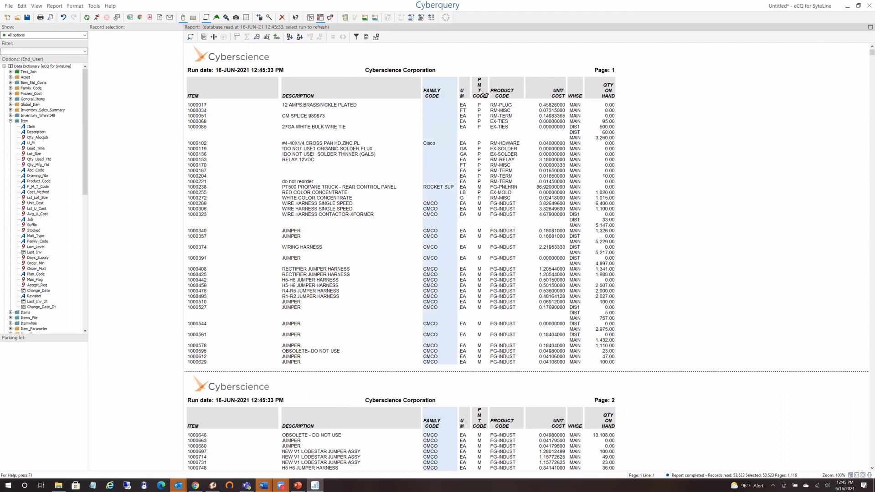
{"action": "right_click", "coordinate": [438, 154]}
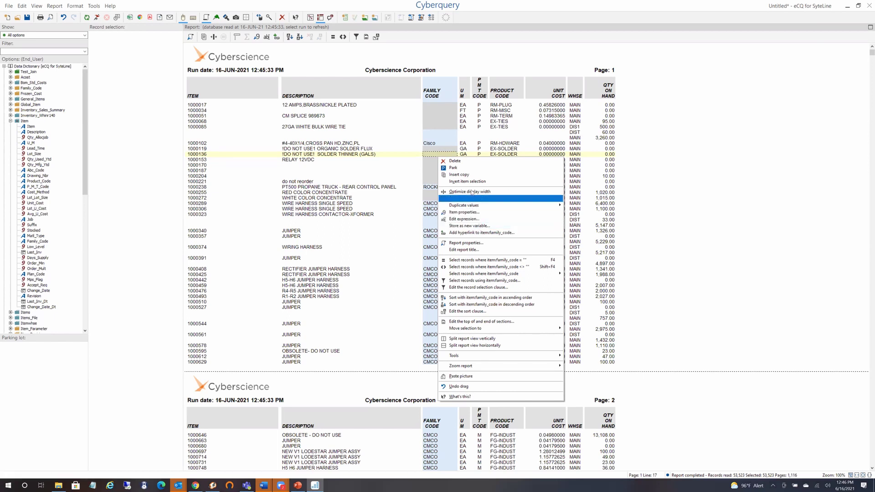
{"action": "left_click", "coordinate": [462, 161]}
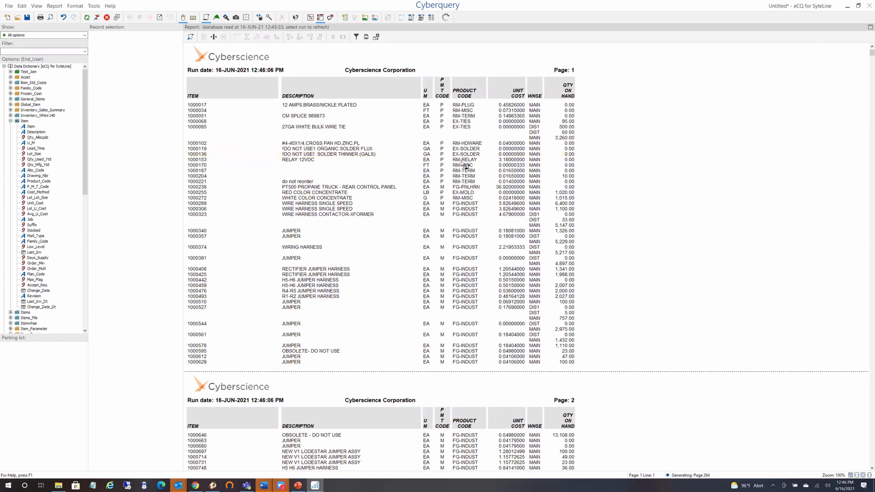
Step: Create a calculated column by multiplying the Unit Cost and Qty On Hand columns
{"action": "left_click", "coordinate": [524, 161]}
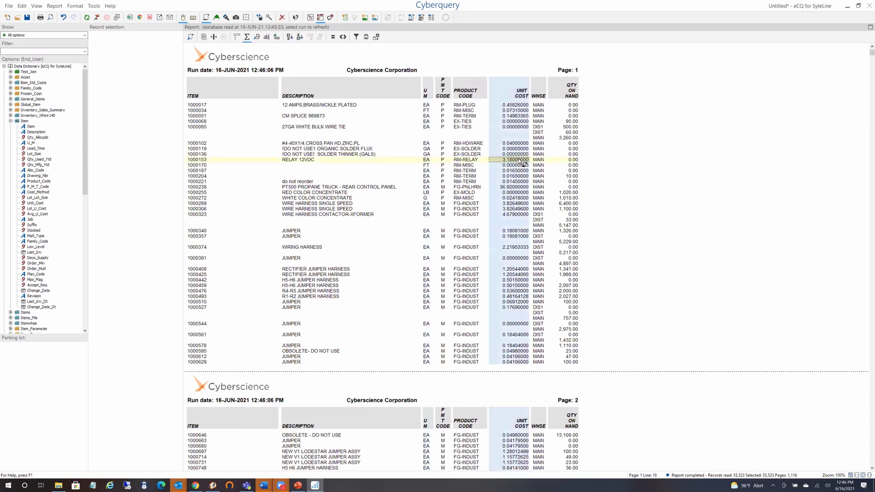
{"action": "left_click", "coordinate": [574, 162]}
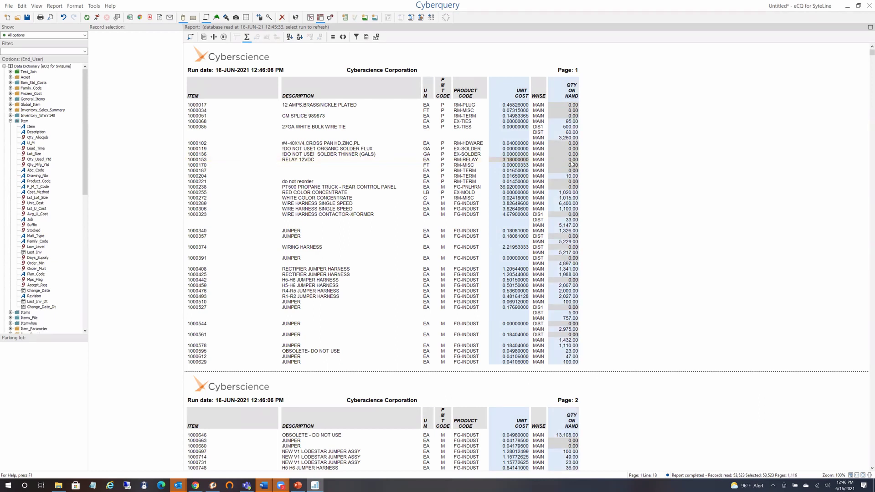
{"action": "right_click", "coordinate": [575, 166]}
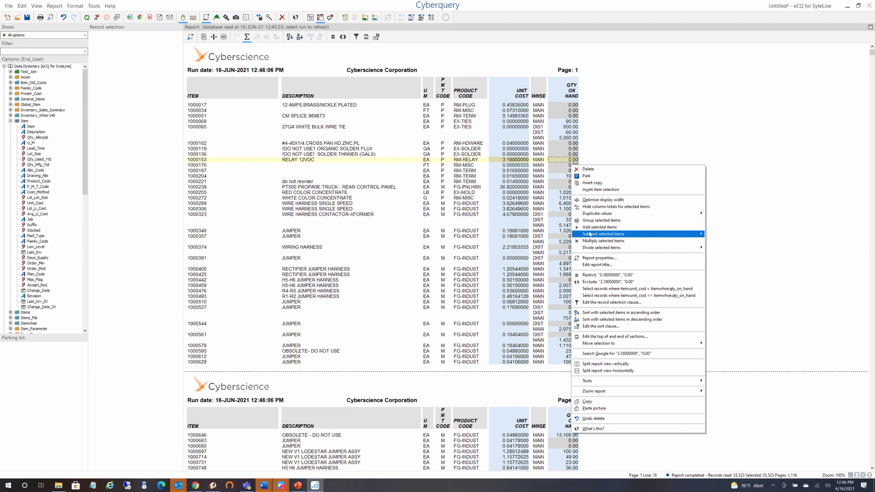
{"action": "mouse_move", "coordinate": [589, 233]}
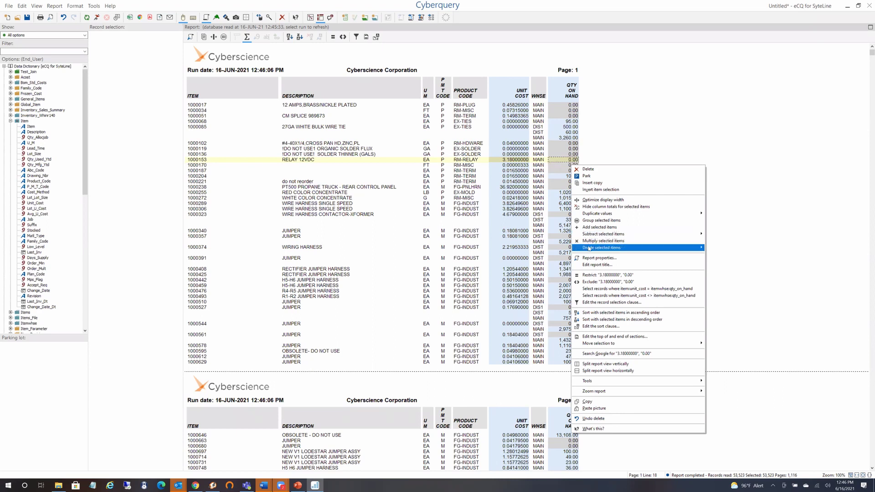
{"action": "left_click", "coordinate": [589, 241]}
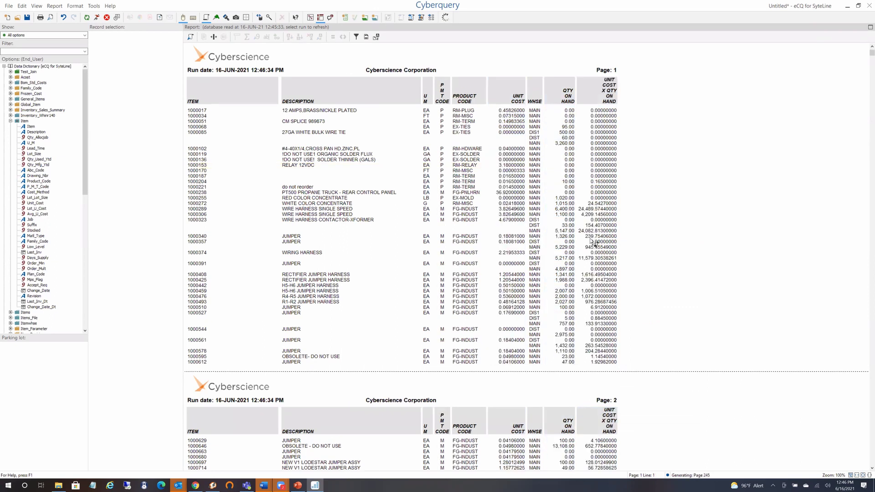
Step: Change the heading of the multiplied cost column to "Extended Cost"
{"action": "left_click", "coordinate": [616, 97]}
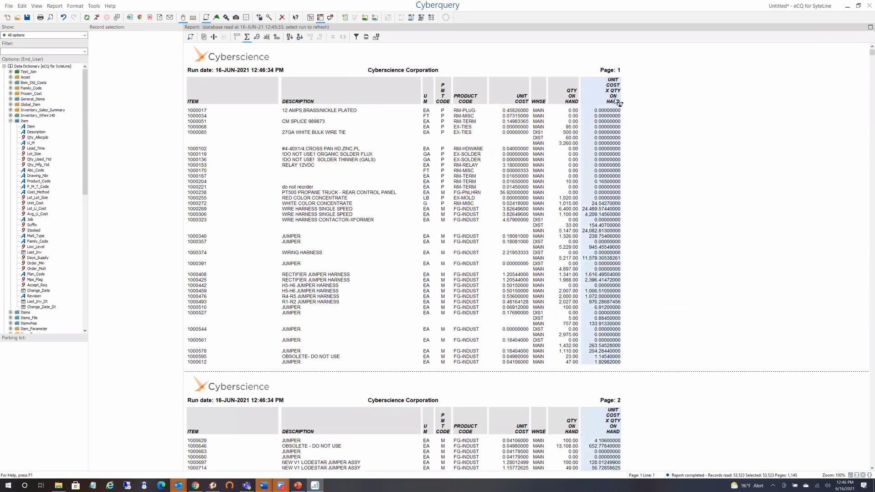
{"action": "double_click", "coordinate": [615, 96]}
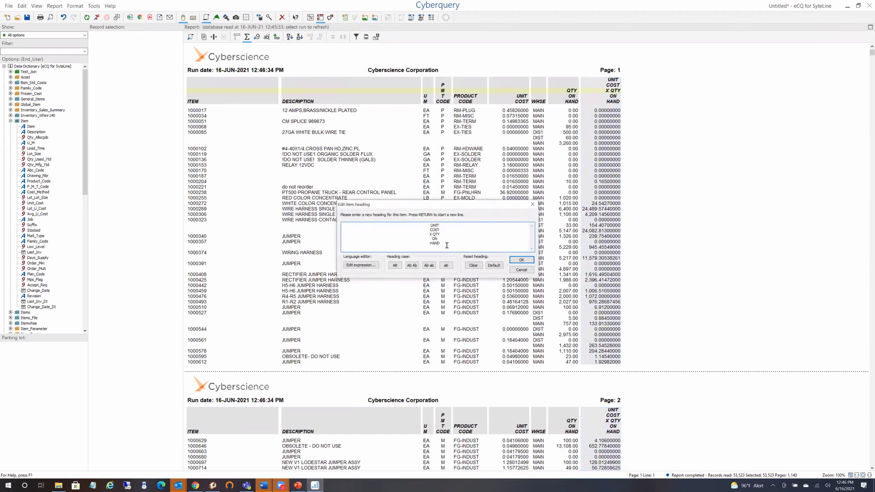
{"action": "key", "text": "ctrl+a"}
{"action": "type", "text": "Extended Cost"}
{"action": "left_click", "coordinate": [522, 260]}
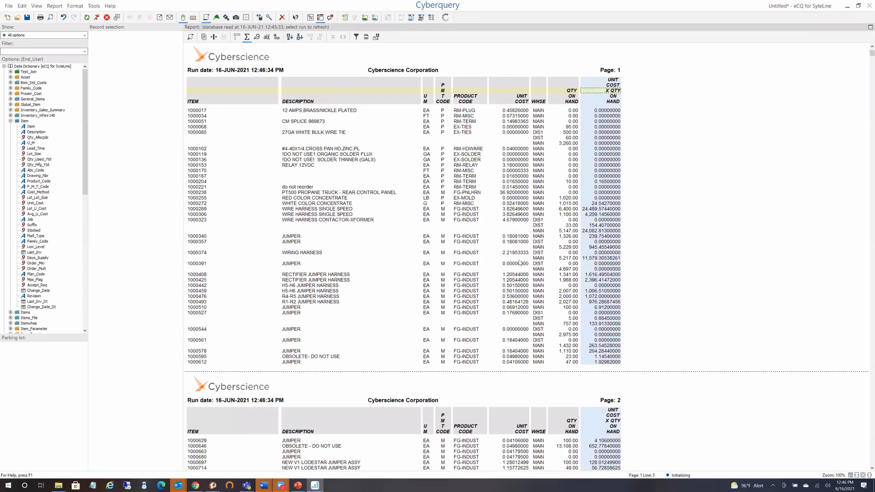
Step: Specify 2 decimal places in the numeric properties of the Extended Cost column
{"action": "right_click", "coordinate": [608, 144]}
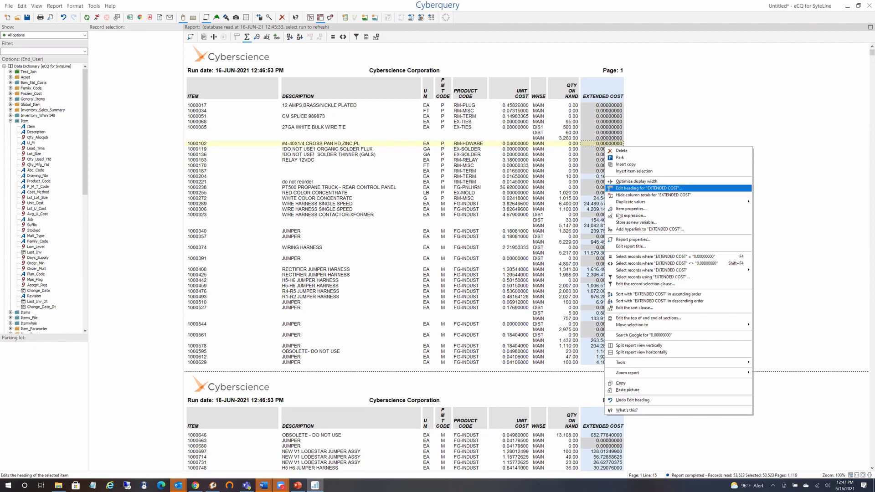
{"action": "left_click", "coordinate": [622, 209]}
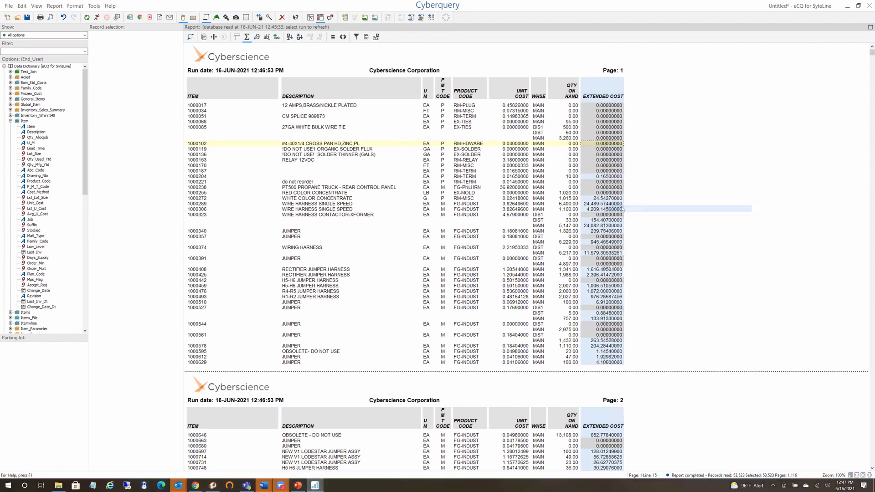
{"action": "left_click", "coordinate": [424, 144]}
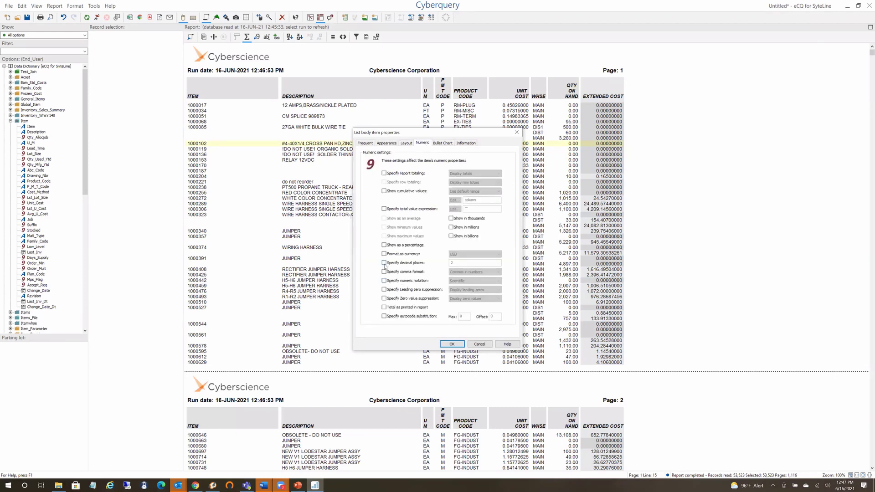
{"action": "left_click", "coordinate": [384, 263]}
{"action": "left_click", "coordinate": [453, 345]}
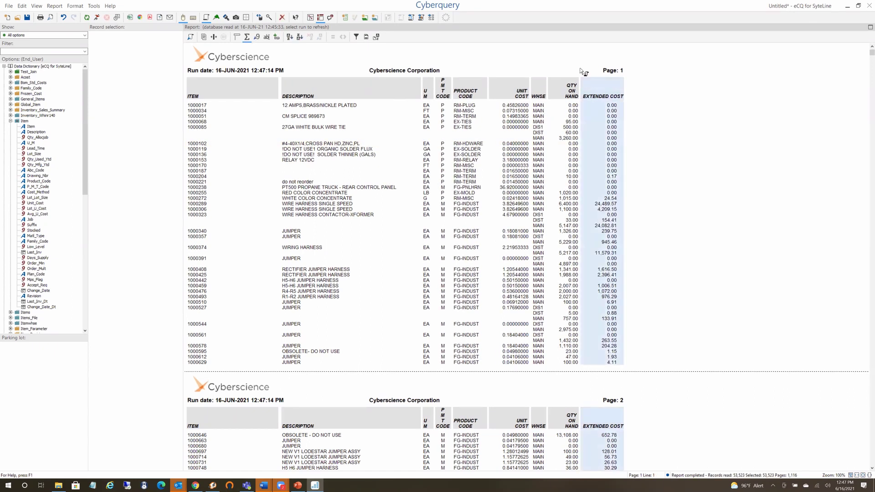
Step: Sort the report by Extended Cost in descending order, keeping it above Item in the sort order
{"action": "right_click", "coordinate": [613, 182]}
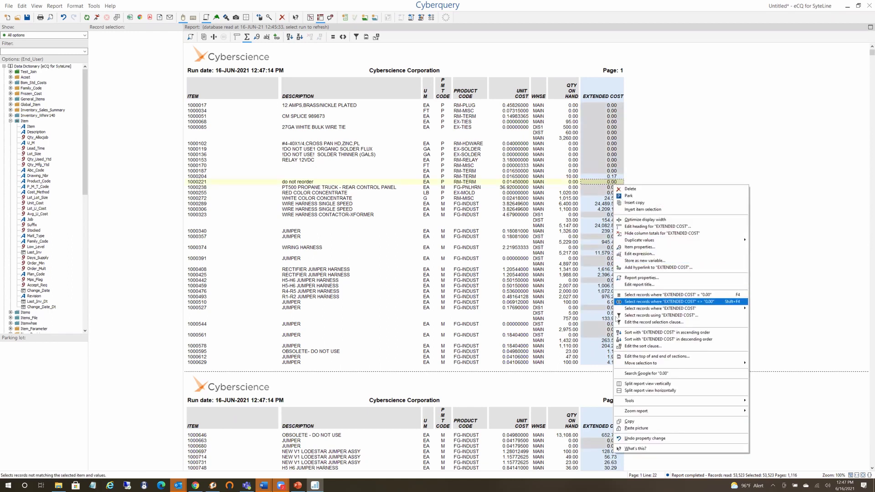
{"action": "left_click", "coordinate": [628, 339]}
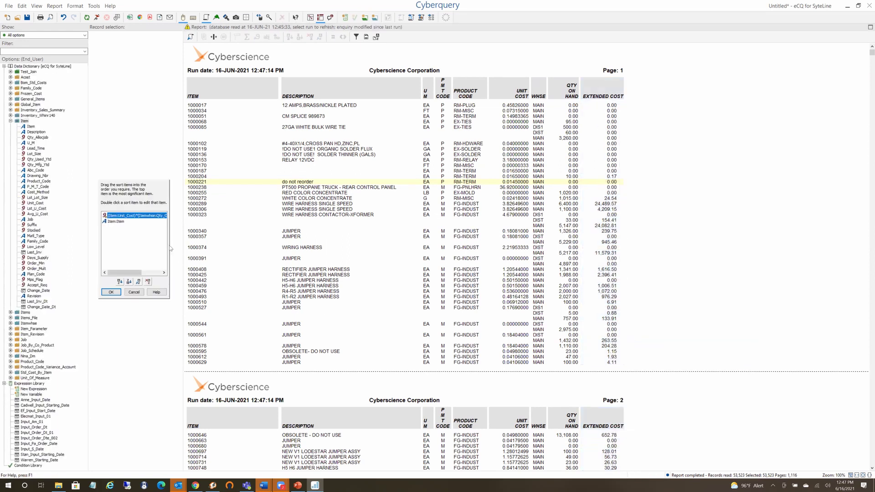
{"action": "left_click", "coordinate": [113, 292]}
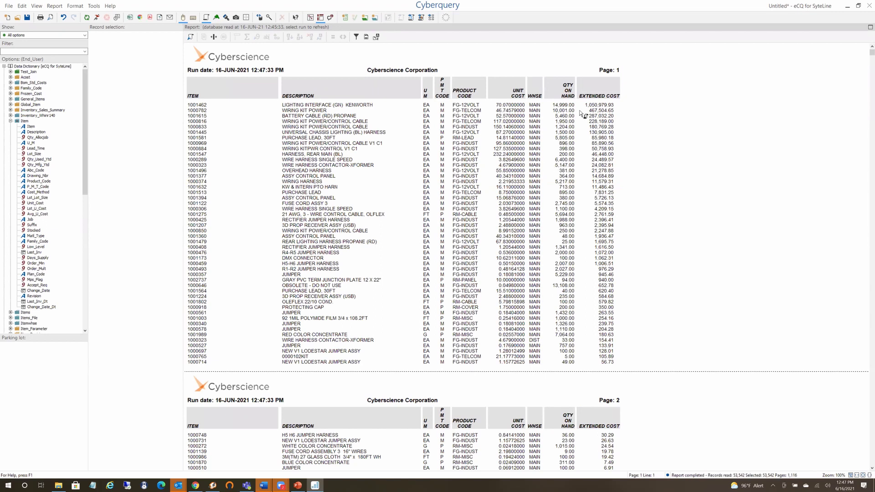
{"action": "left_click", "coordinate": [606, 114]}
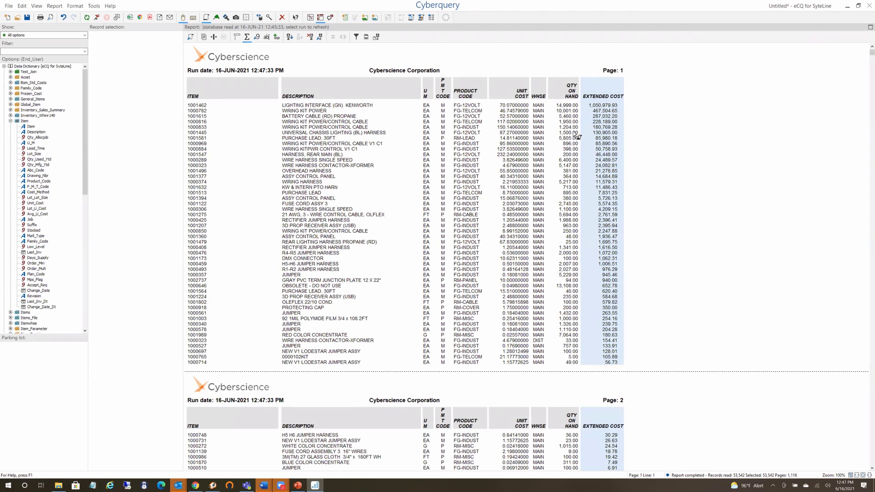
Step: Filter the report to records where the item's P_M_T code equals "P" and rerun it against the database
{"action": "left_click", "coordinate": [443, 139]}
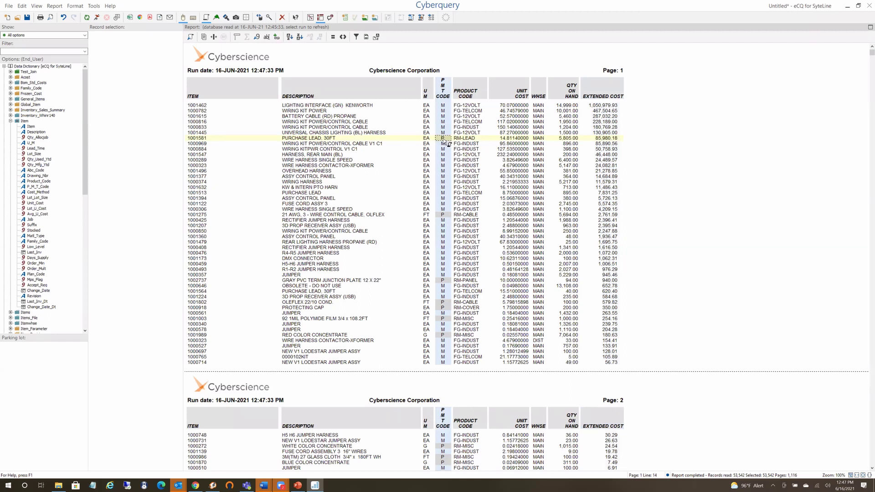
{"action": "right_click", "coordinate": [444, 142]}
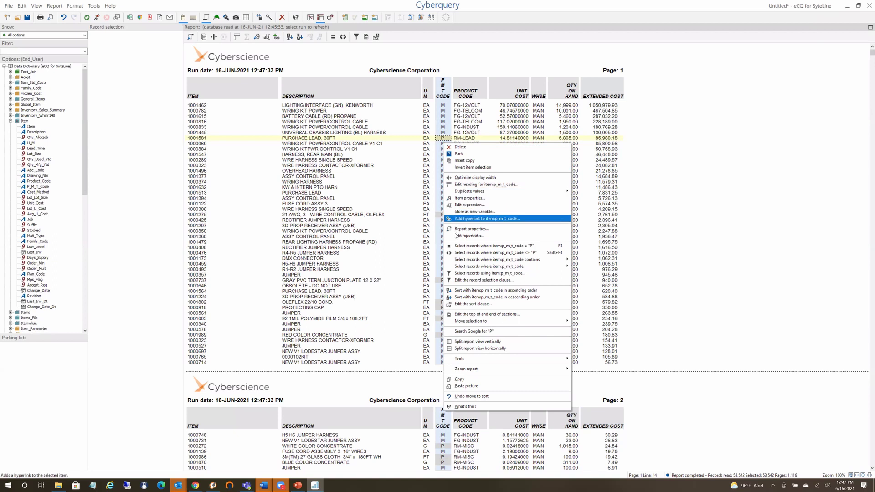
{"action": "left_click", "coordinate": [457, 247]}
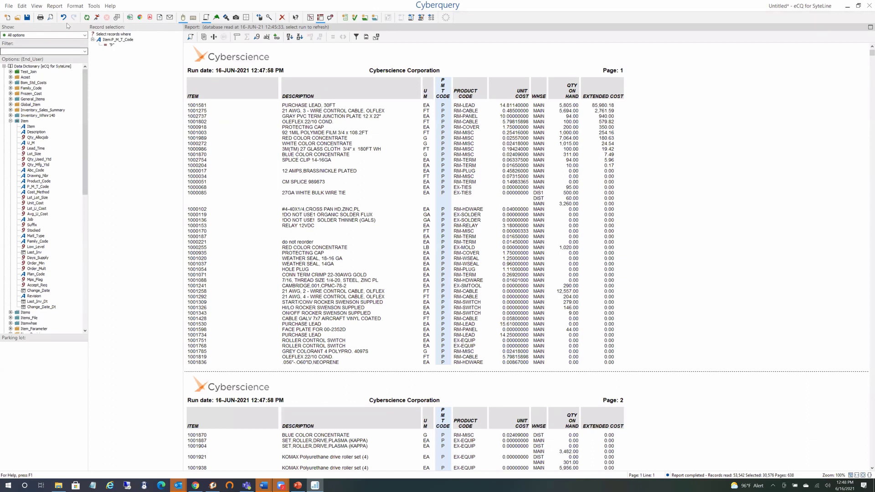
{"action": "mouse_move", "coordinate": [65, 20]}
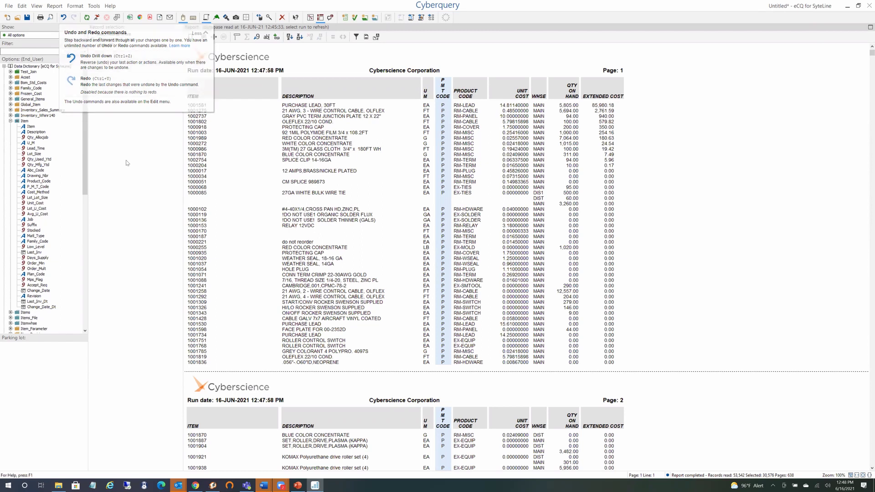
{"action": "left_click", "coordinate": [96, 19]}
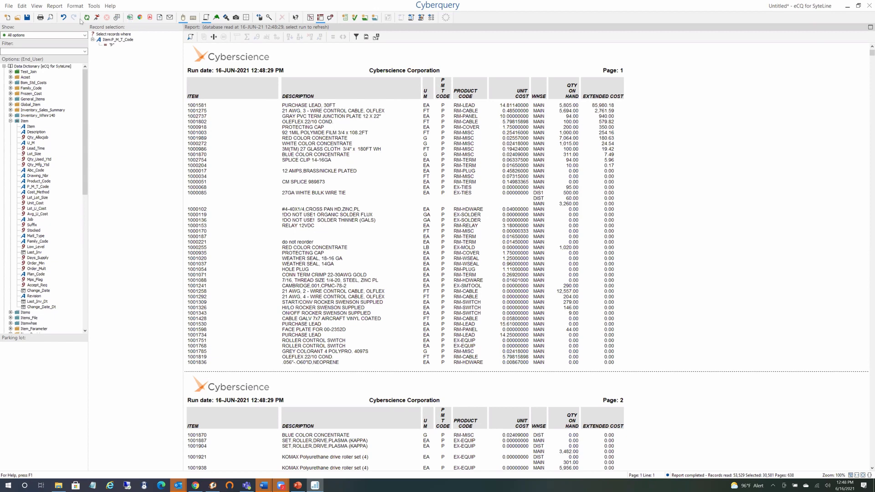
Step: Begin submitting the report as a QDirector job, saving the report as csi_001.eq
{"action": "left_click", "coordinate": [117, 19]}
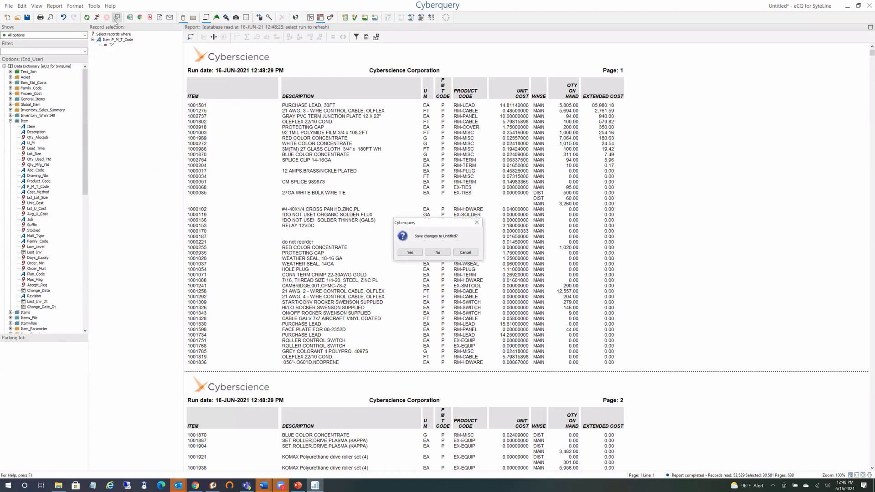
{"action": "left_click", "coordinate": [401, 252]}
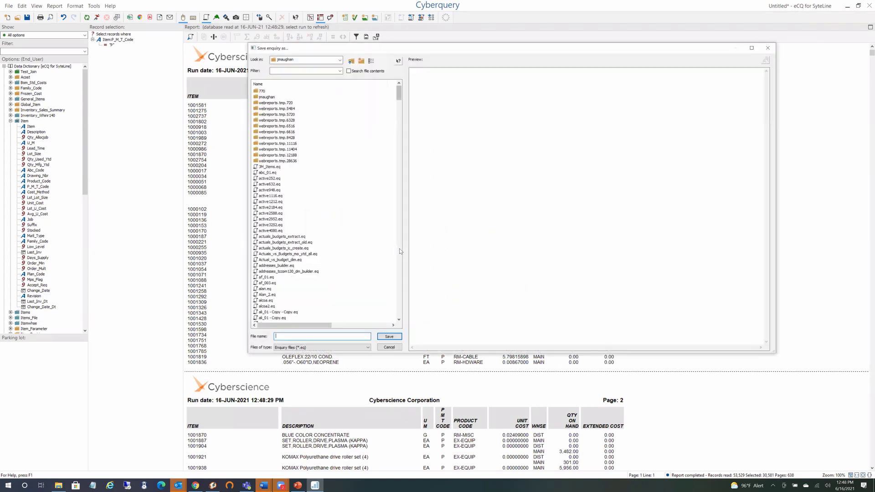
{"action": "type", "text": "01"}
{"action": "key", "text": "Return"}
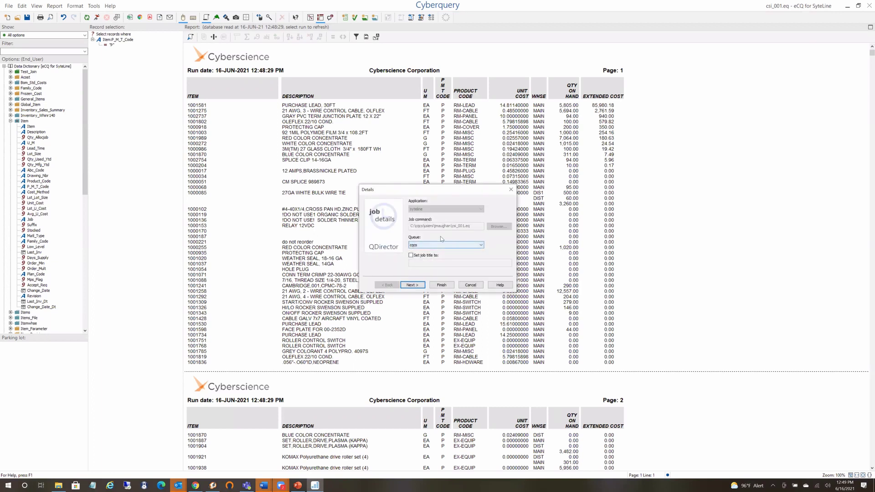
Step: Submit the job with an execution pattern that starts after 12:49:13 AM on 6/17/2021
{"action": "left_click", "coordinate": [422, 285]}
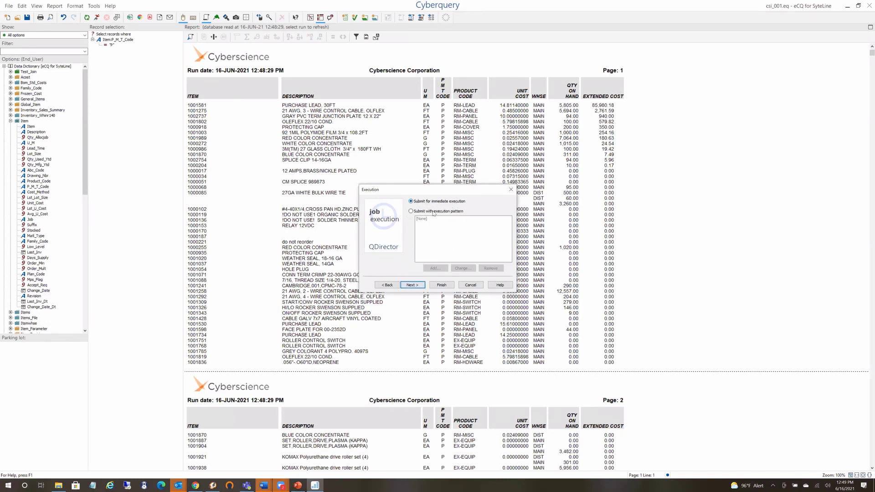
{"action": "left_click", "coordinate": [412, 211]}
{"action": "left_click", "coordinate": [435, 268]}
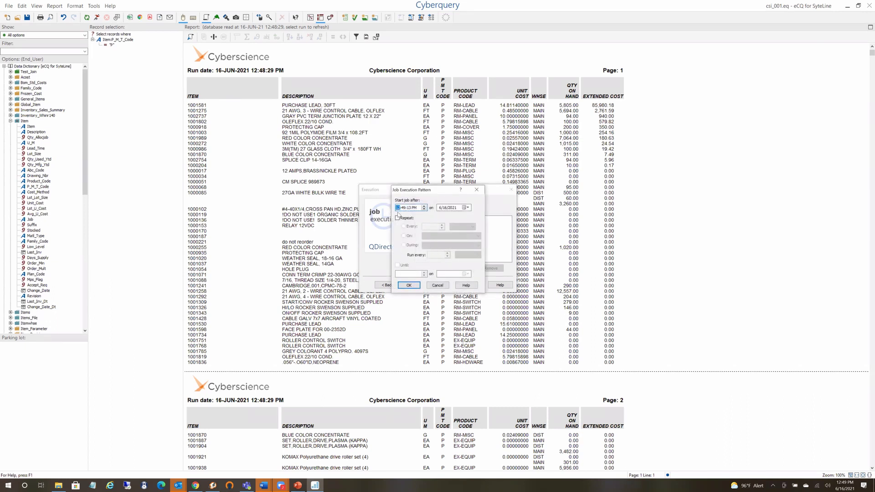
{"action": "left_click", "coordinate": [415, 208]}
{"action": "left_click", "coordinate": [454, 208]}
{"action": "left_click", "coordinate": [464, 208]}
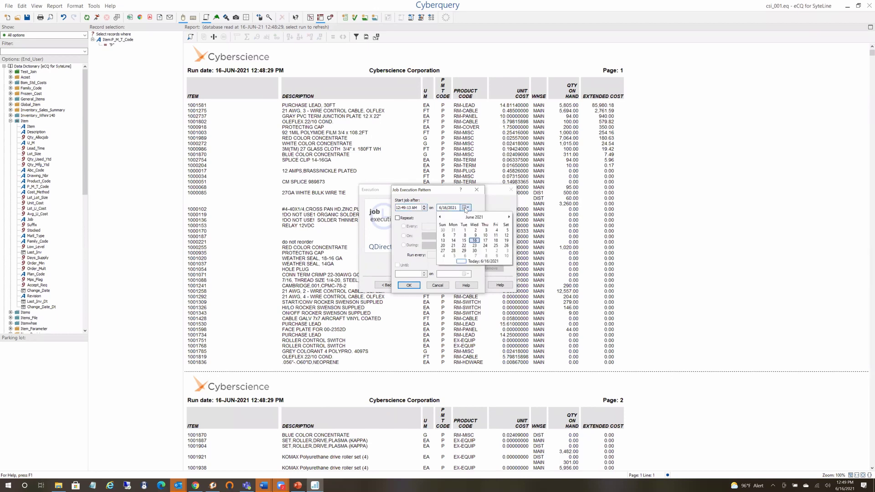
{"action": "left_click", "coordinate": [485, 241]}
Step: Set the job to repeat every 2 weekdays, trying the Working Hours repetition option along the way
{"action": "left_click", "coordinate": [398, 219]}
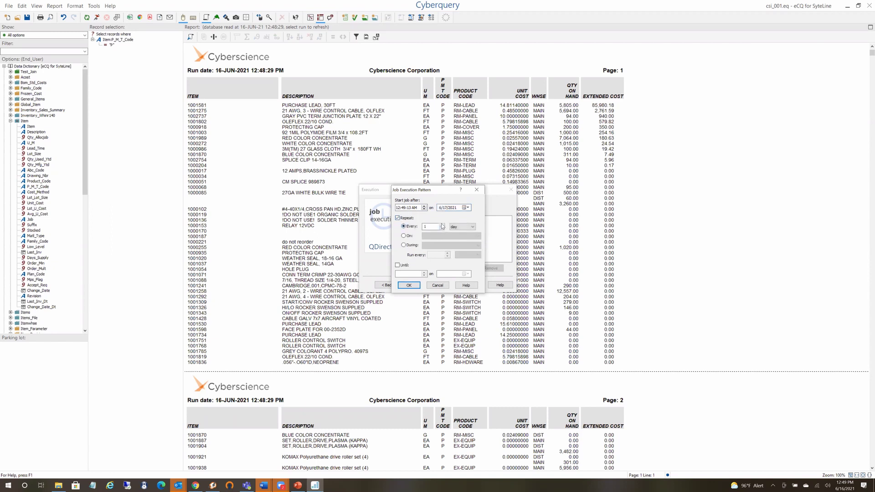
{"action": "left_click", "coordinate": [441, 225]}
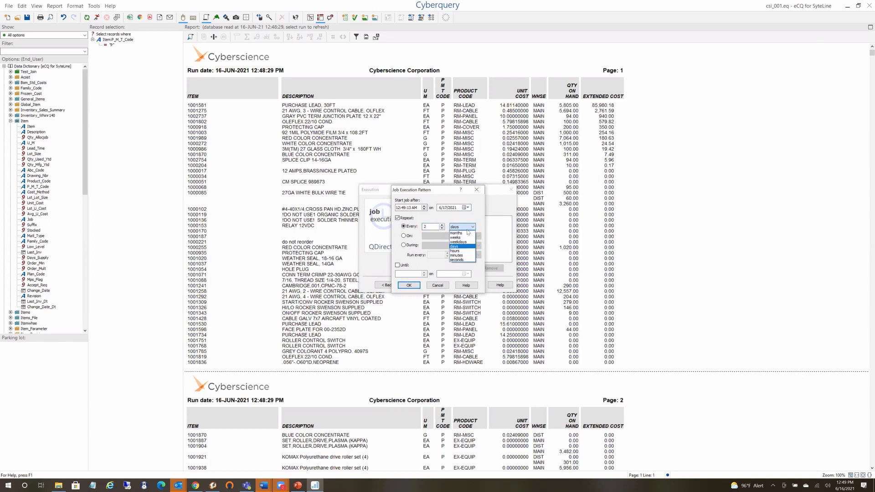
{"action": "left_click", "coordinate": [457, 242]}
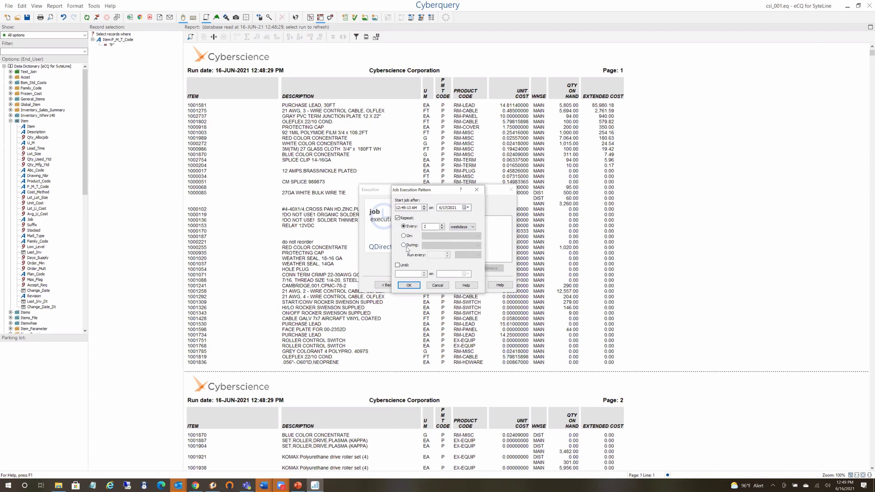
{"action": "left_click", "coordinate": [404, 245]}
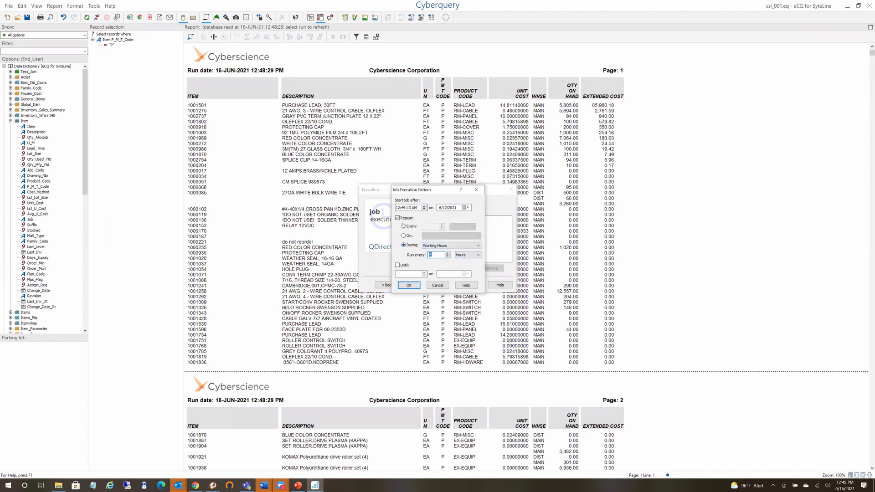
{"action": "left_click", "coordinate": [403, 226]}
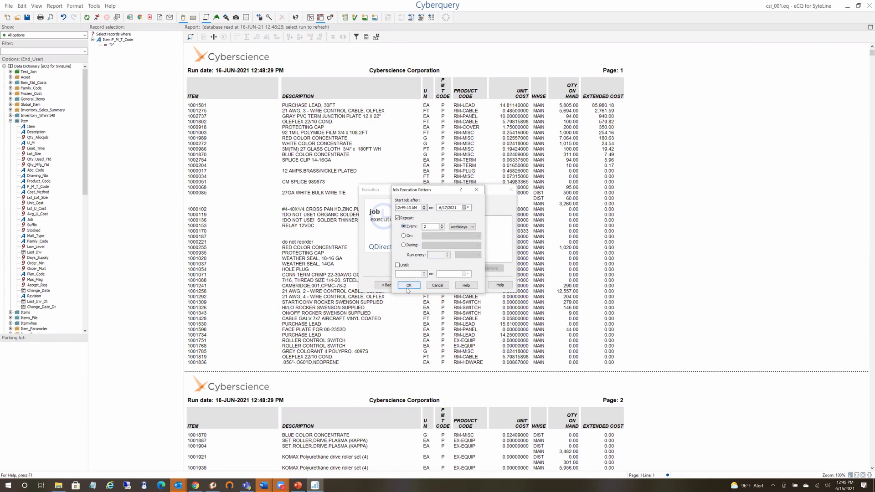
Step: Limit the job's repetition to run until 6/30/2021 and cancel the job submission after accepting the pattern
{"action": "left_click", "coordinate": [398, 266]}
{"action": "left_click", "coordinate": [454, 275]}
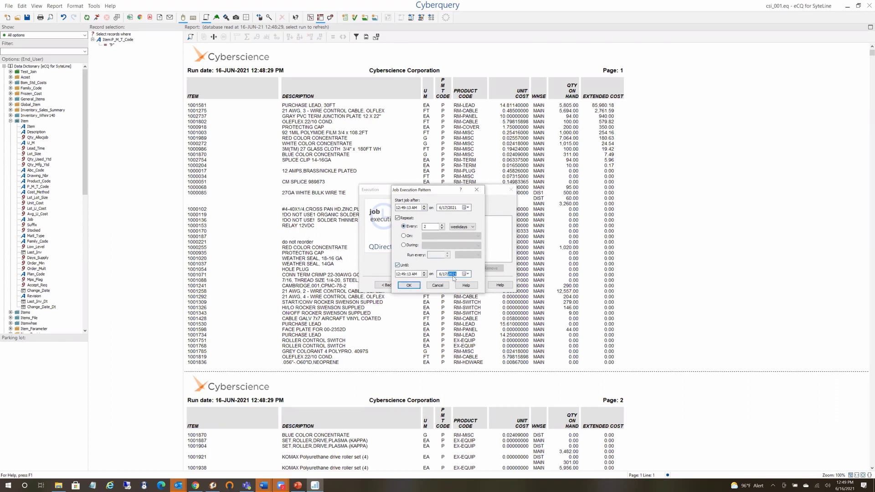
{"action": "left_click", "coordinate": [466, 274]}
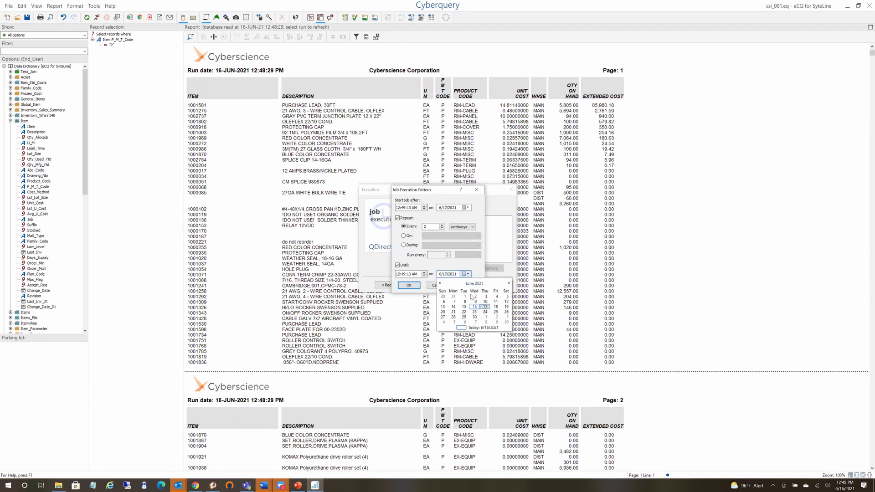
{"action": "left_click", "coordinate": [475, 318]}
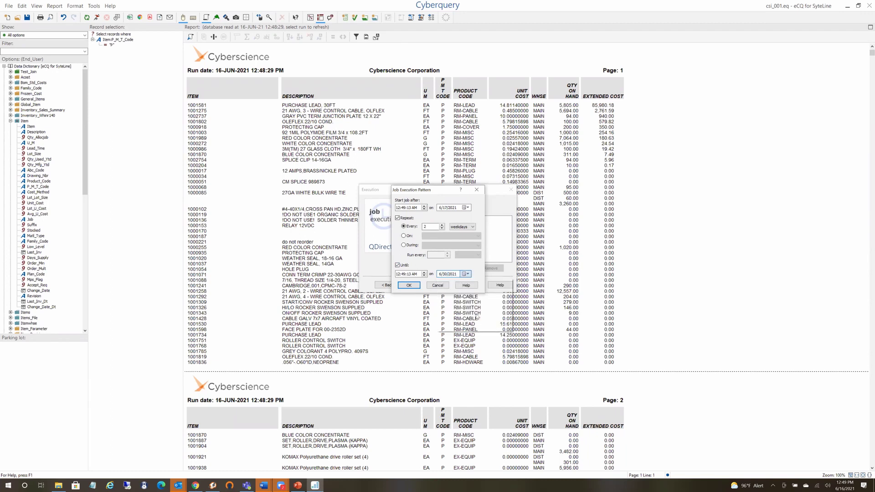
{"action": "left_click", "coordinate": [404, 285]}
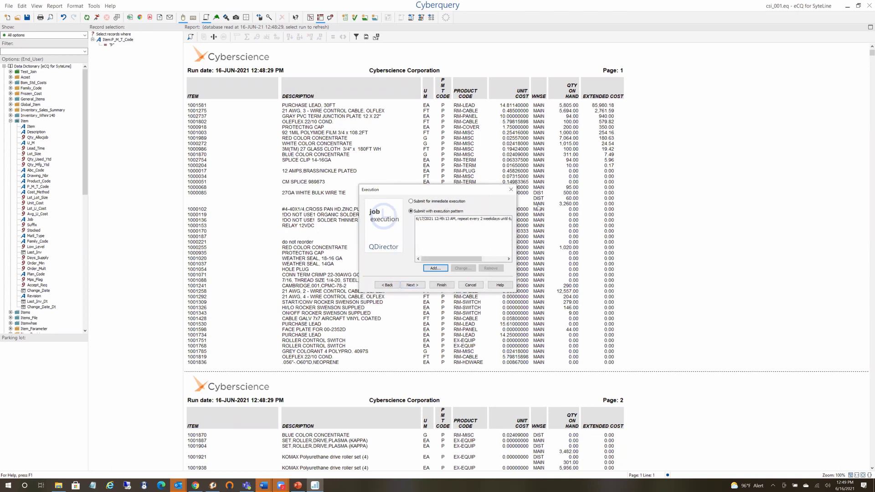
{"action": "left_click", "coordinate": [474, 286]}
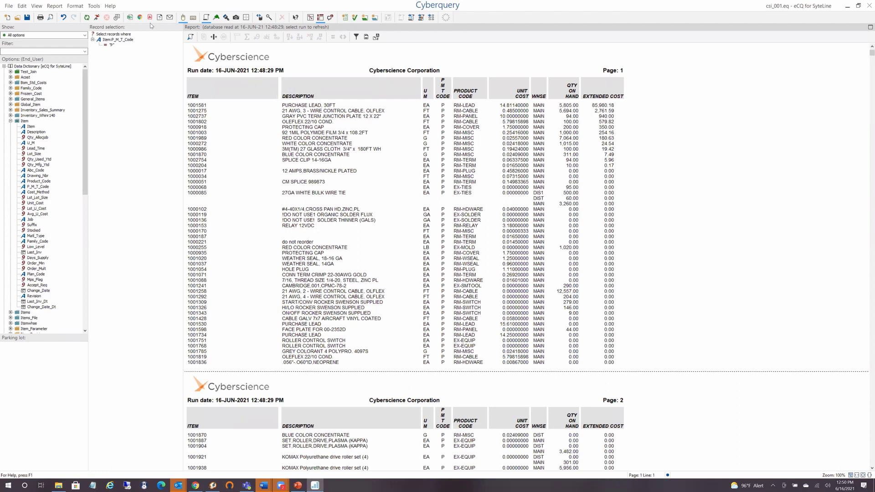
Step: Use the Paint tool to format the Item column's values as bold, 18 point, with a light green background
{"action": "mouse_move", "coordinate": [132, 20]}
{"action": "mouse_move", "coordinate": [170, 18]}
{"action": "mouse_move", "coordinate": [217, 19]}
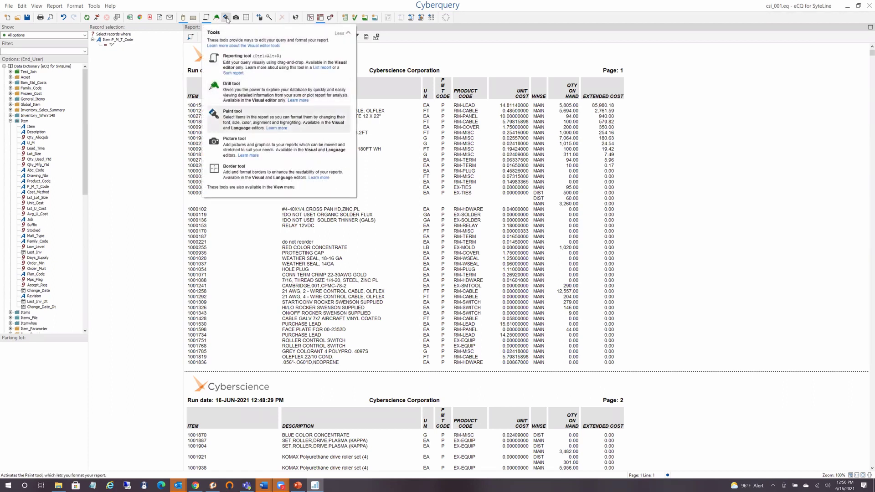
{"action": "left_click", "coordinate": [226, 18]}
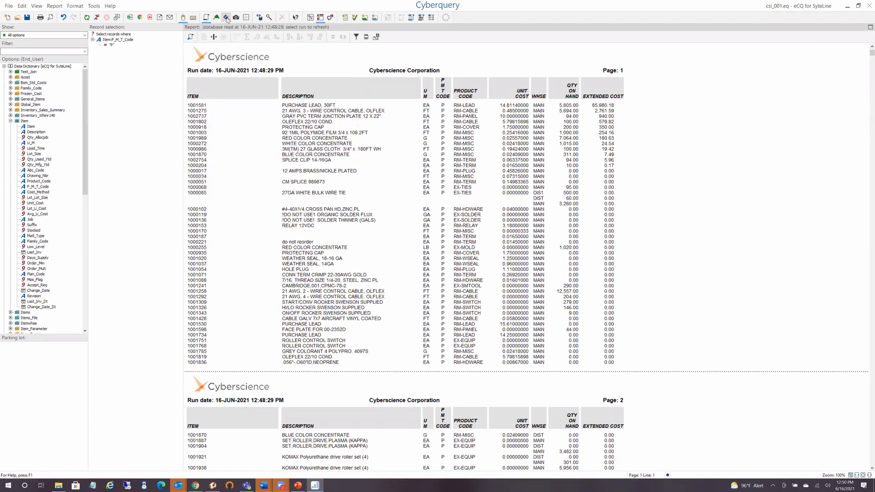
{"action": "left_click", "coordinate": [205, 135]}
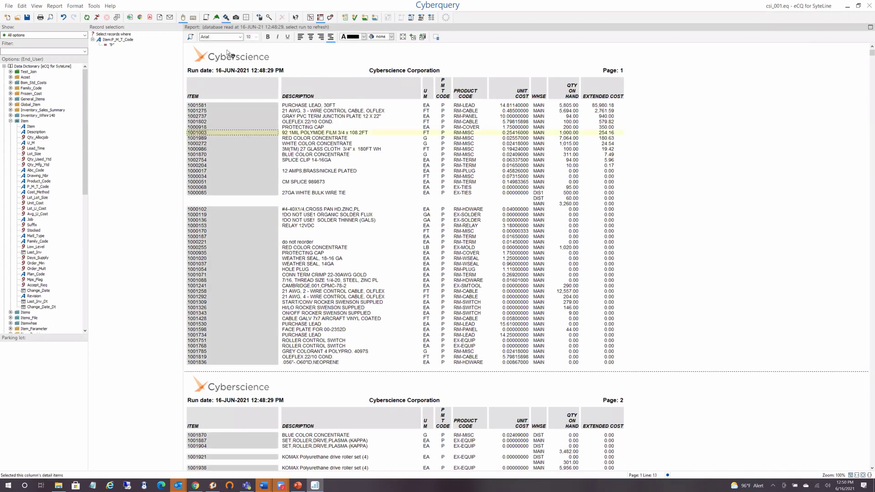
{"action": "left_click", "coordinate": [268, 37]}
{"action": "left_click", "coordinate": [257, 37]}
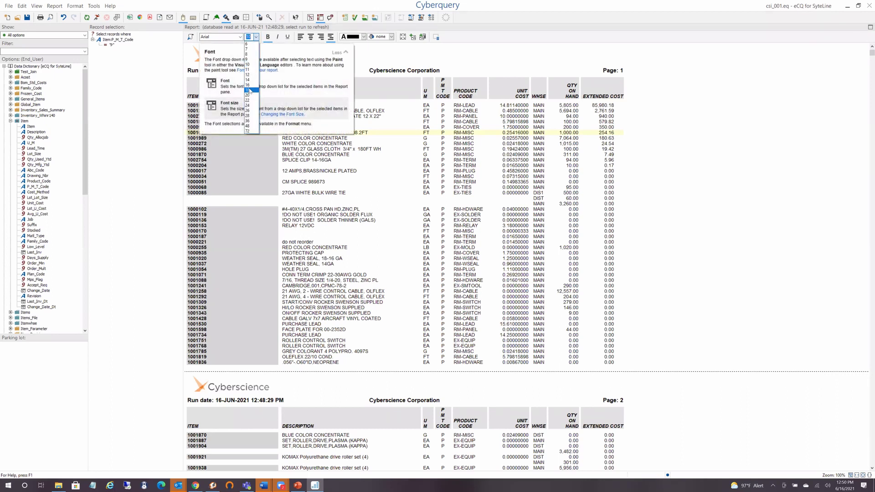
{"action": "left_click", "coordinate": [250, 89]}
{"action": "left_click", "coordinate": [391, 36]}
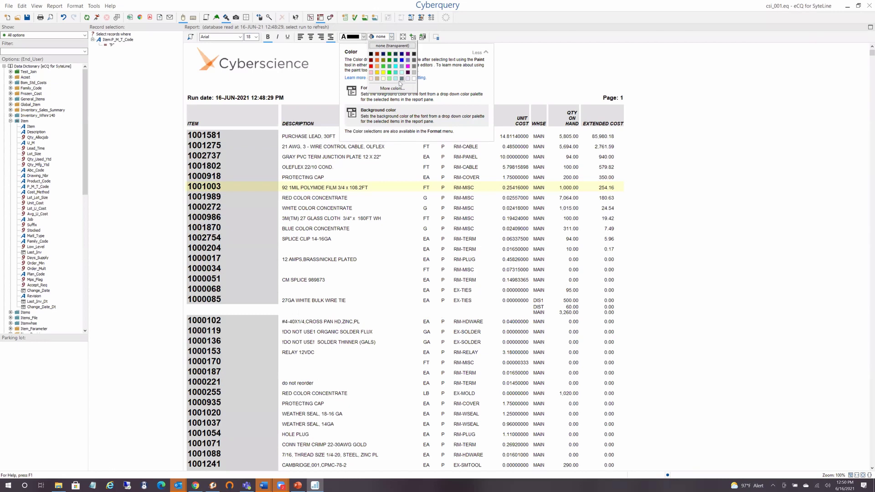
{"action": "left_click", "coordinate": [389, 77]}
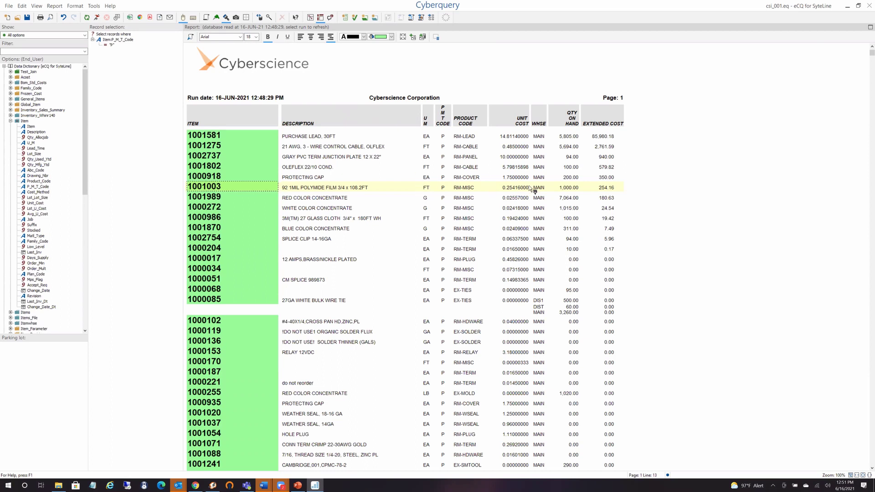
Step: Add a value highlight that colours the whole line yellow where Qty On Hand is >= 1000.00
{"action": "left_click", "coordinate": [564, 188]}
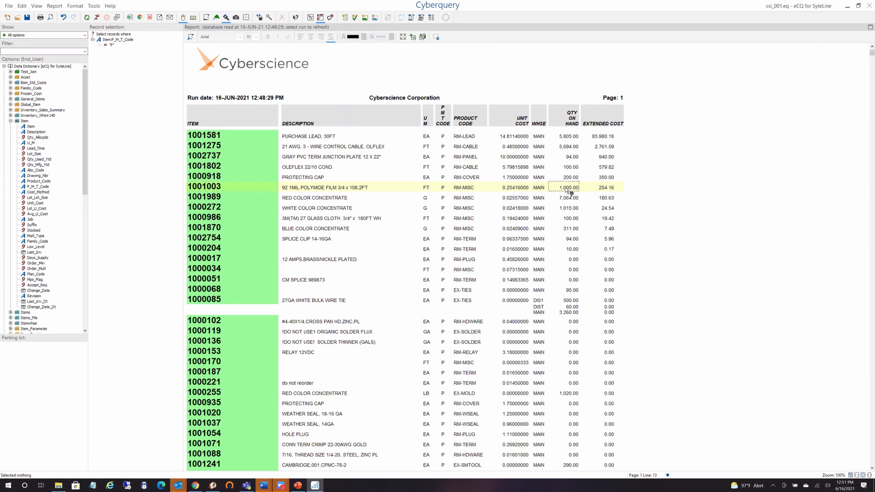
{"action": "right_click", "coordinate": [565, 190]}
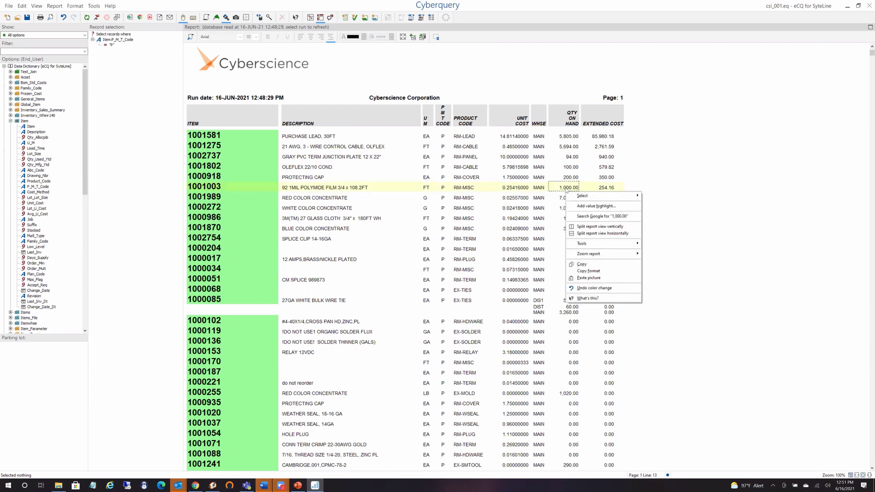
{"action": "left_click", "coordinate": [580, 206]}
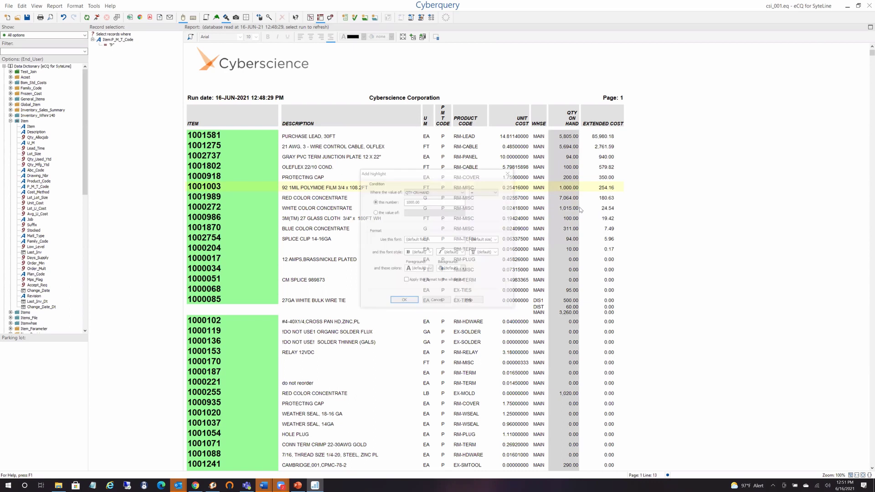
{"action": "left_click", "coordinate": [498, 192]}
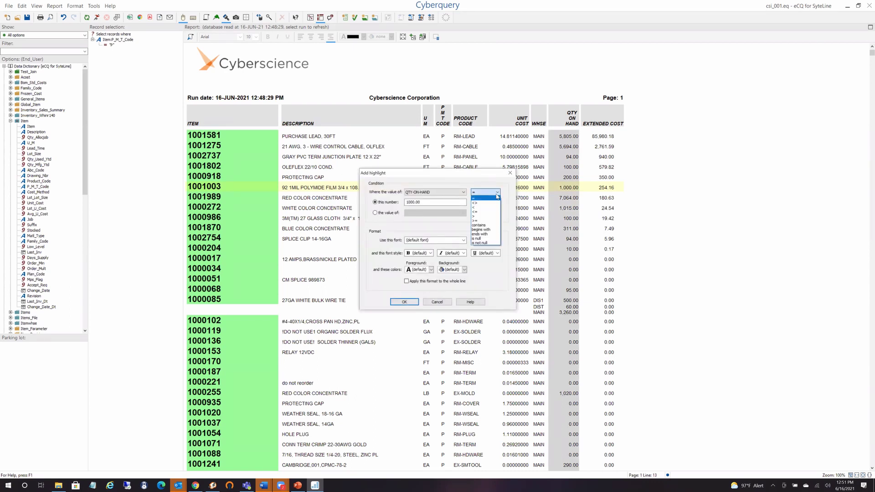
{"action": "left_click", "coordinate": [479, 221]}
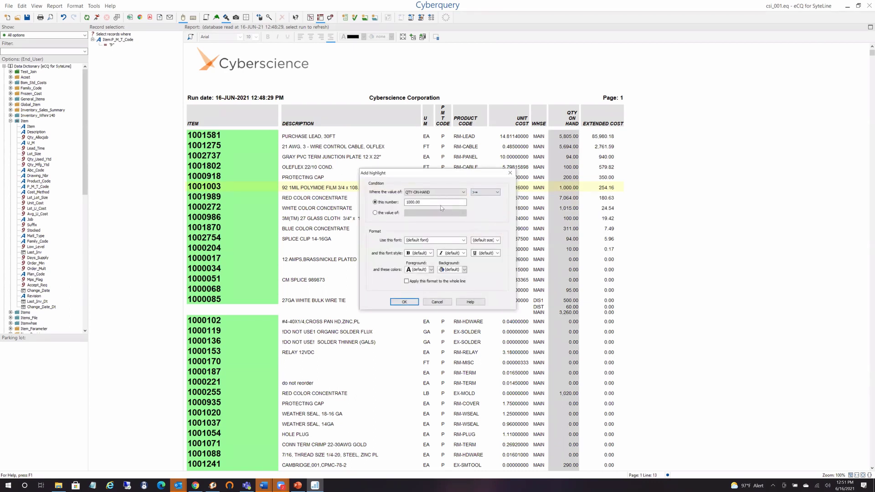
{"action": "left_click", "coordinate": [464, 270]}
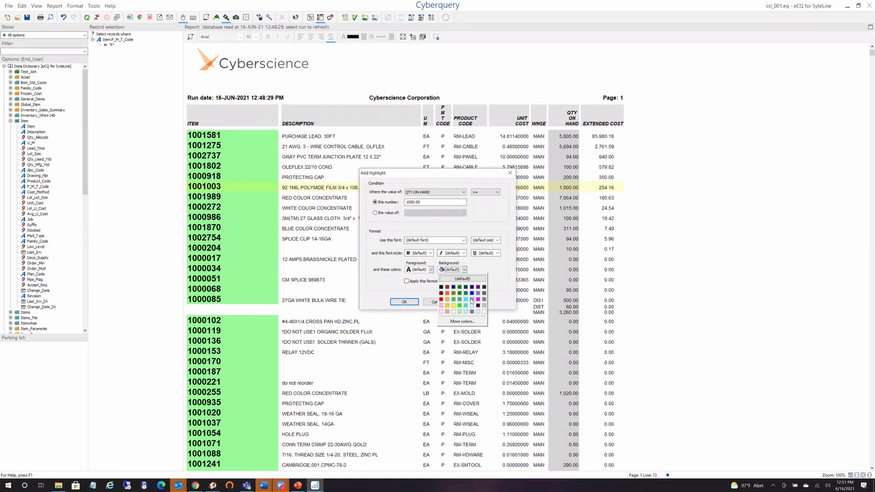
{"action": "left_click", "coordinate": [453, 306]}
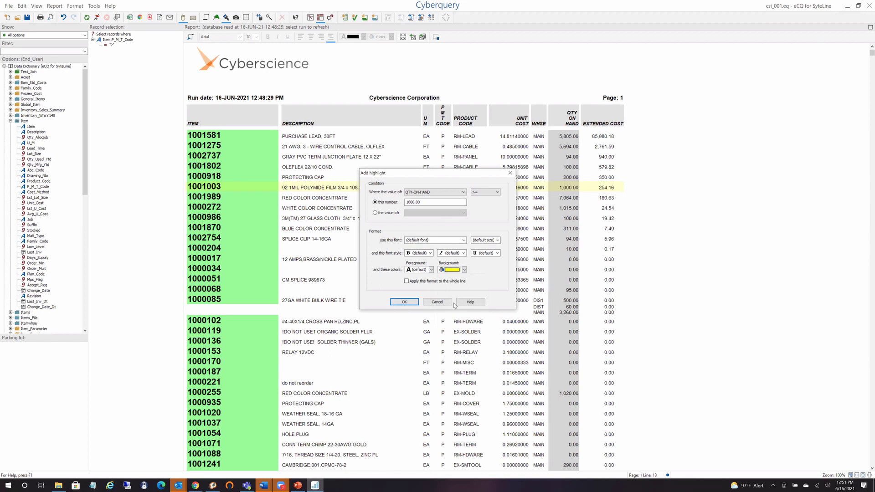
{"action": "left_click", "coordinate": [407, 282]}
{"action": "left_click", "coordinate": [409, 300]}
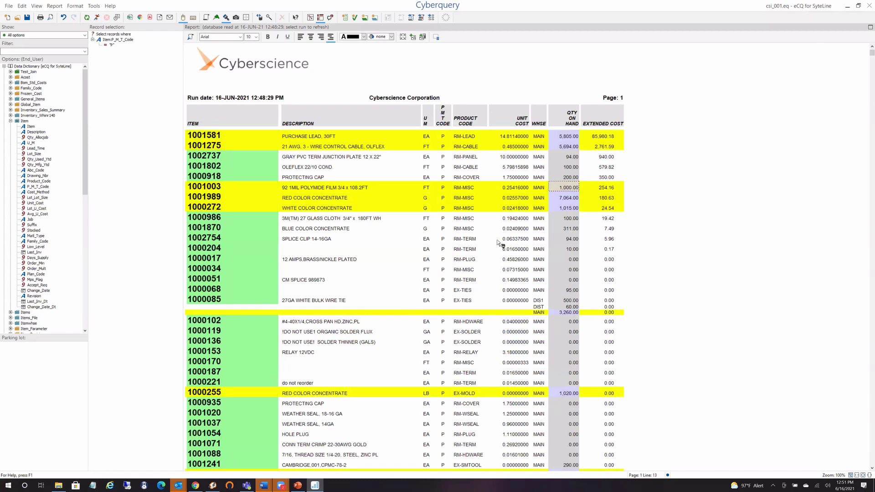
Step: Delete the Cyberscience logo above the report header using the picture tool
{"action": "left_click", "coordinate": [465, 249]}
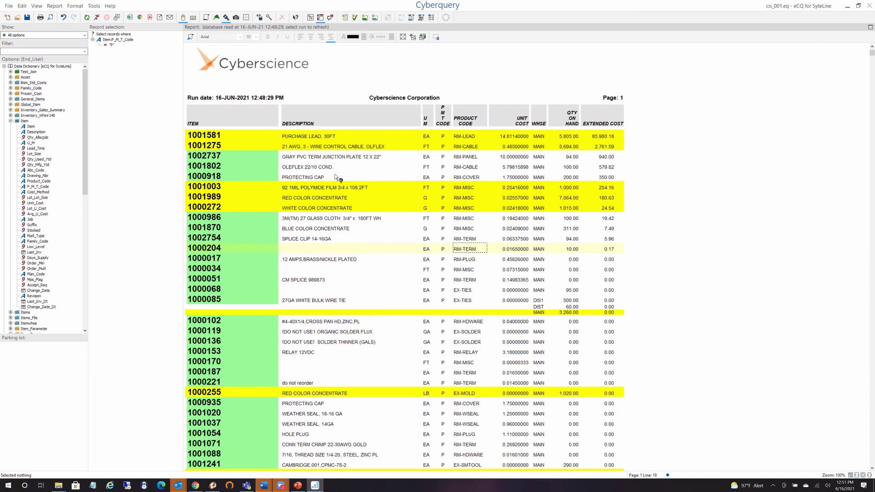
{"action": "left_click", "coordinate": [237, 19]}
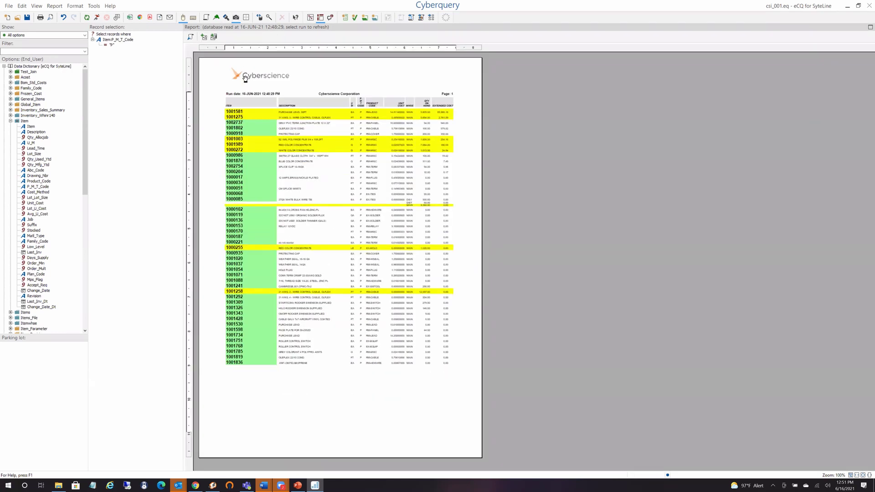
{"action": "right_click", "coordinate": [245, 78]}
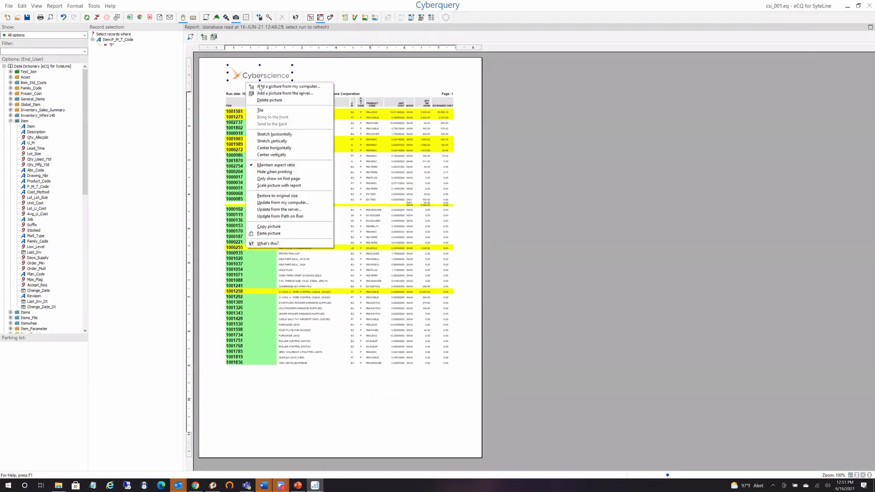
{"action": "key", "text": "Escape"}
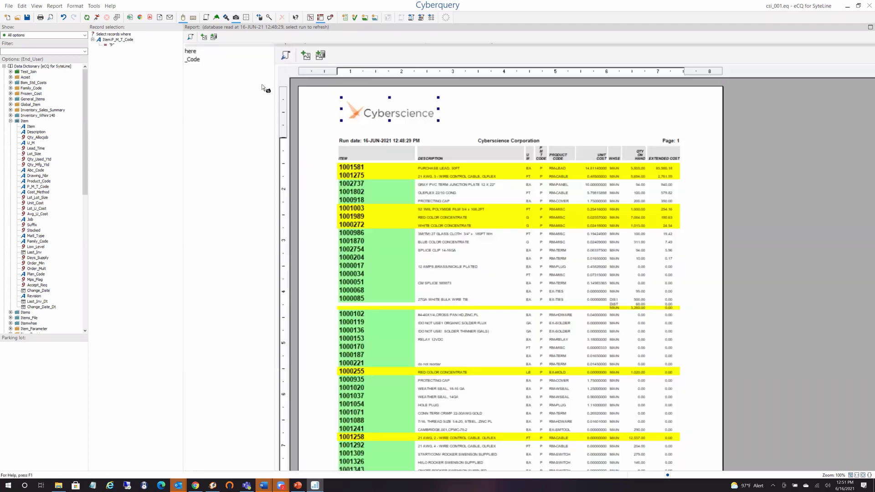
{"action": "key", "text": "Delete"}
Step: Add the picture Wittern.png from the computer and shrink it to fit above the report's Qty On Hand heading area
{"action": "right_click", "coordinate": [261, 78]}
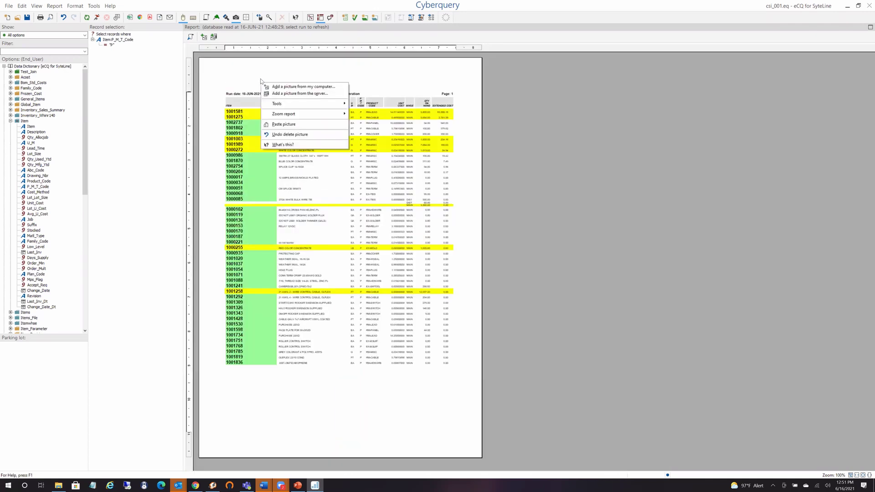
{"action": "left_click", "coordinate": [283, 87]}
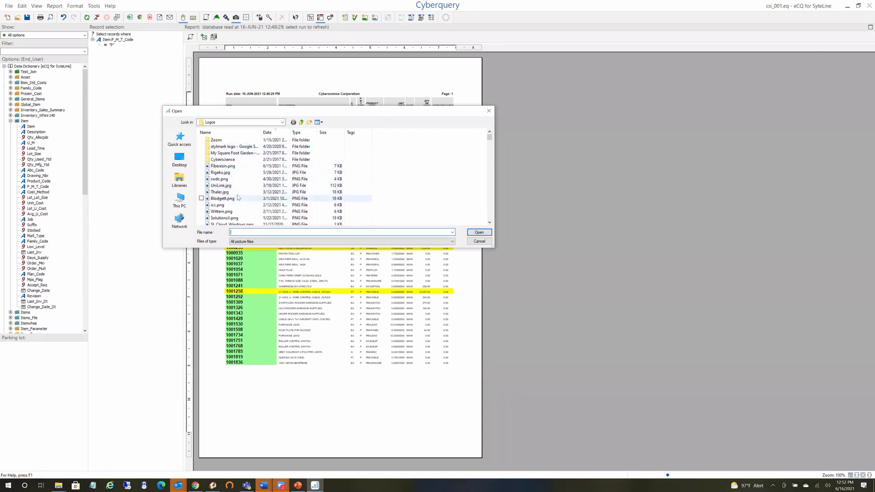
{"action": "scroll", "coordinate": [238, 199], "scroll_direction": "down", "scroll_amount": 1}
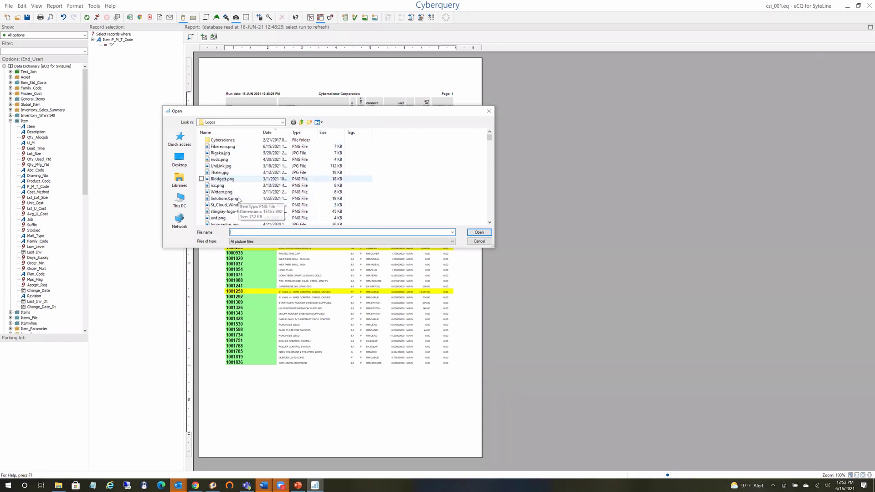
{"action": "double_click", "coordinate": [214, 193]}
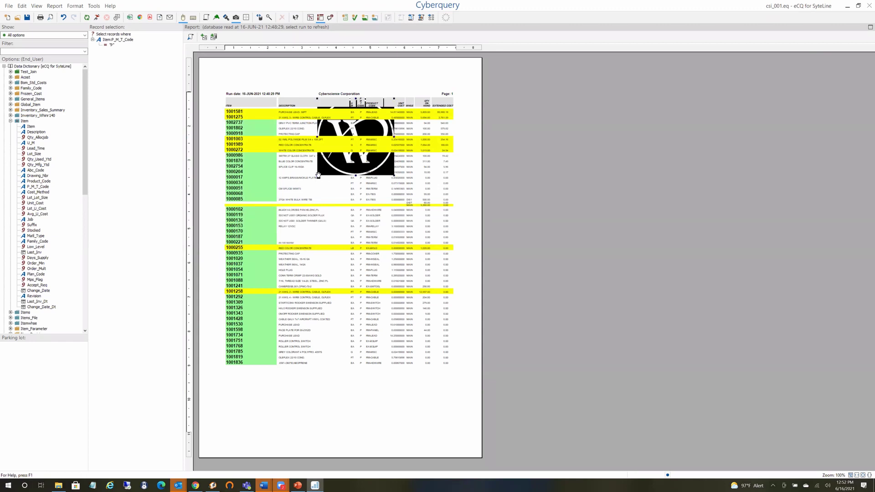
{"action": "left_click_drag", "start_coordinate": [317, 175], "coordinate": [417, 88]}
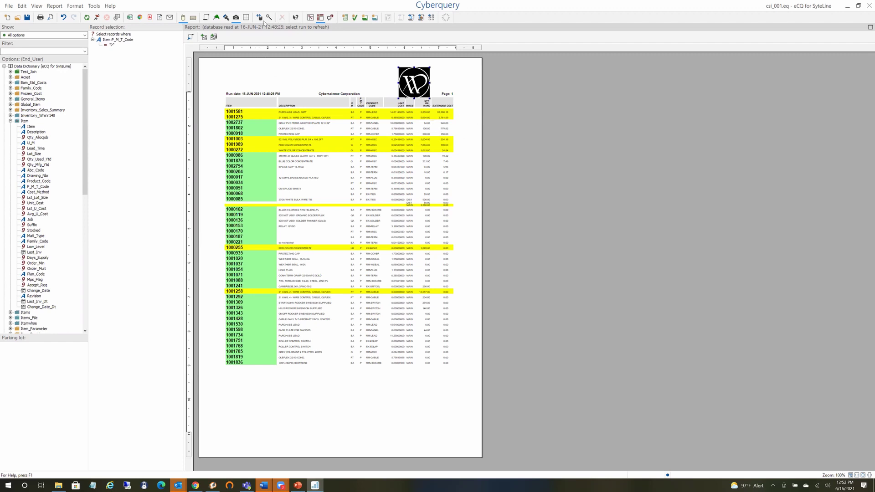
Step: Draw a border with gridlines around the report's detail rows, from the Item column through Extended Cost
{"action": "left_click", "coordinate": [247, 19]}
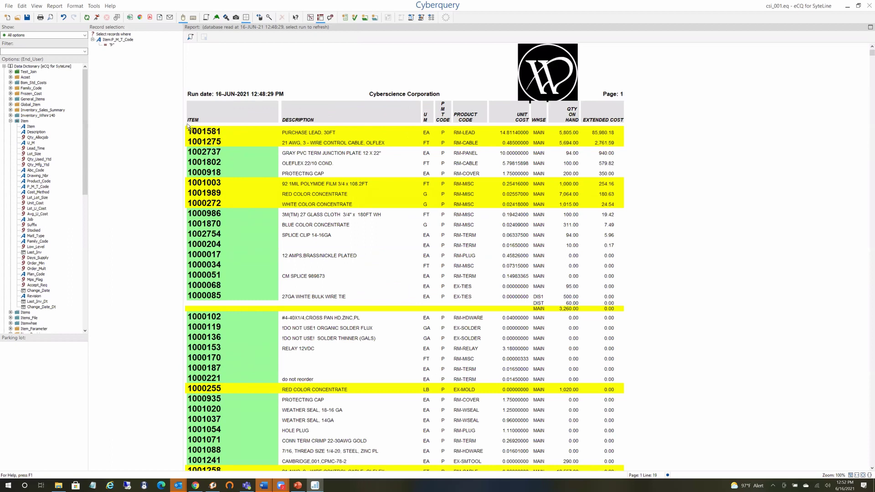
{"action": "left_click_drag", "start_coordinate": [202, 133], "coordinate": [383, 153]}
{"action": "left_click_drag", "start_coordinate": [515, 155], "coordinate": [626, 149]}
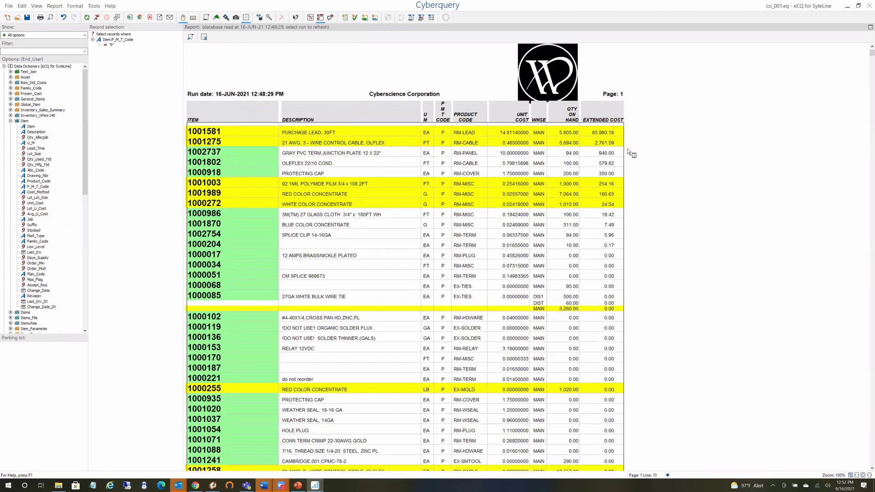
Step: Set the detail border's background to striping with light cyan as the first colour
{"action": "right_click", "coordinate": [554, 143]}
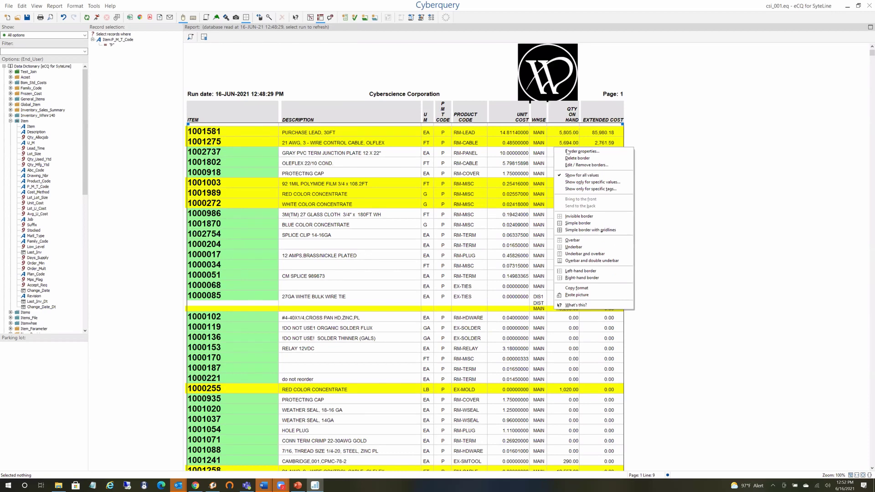
{"action": "left_click", "coordinate": [570, 151]}
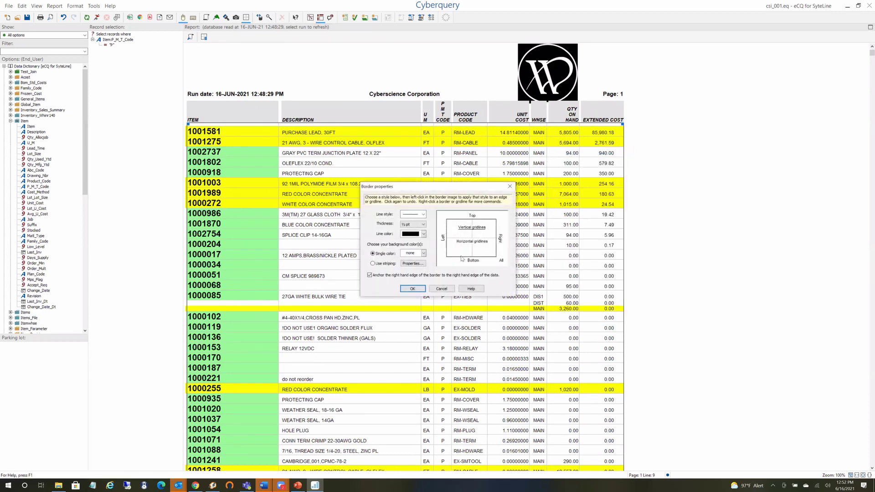
{"action": "left_click", "coordinate": [374, 264]}
{"action": "left_click", "coordinate": [410, 263]}
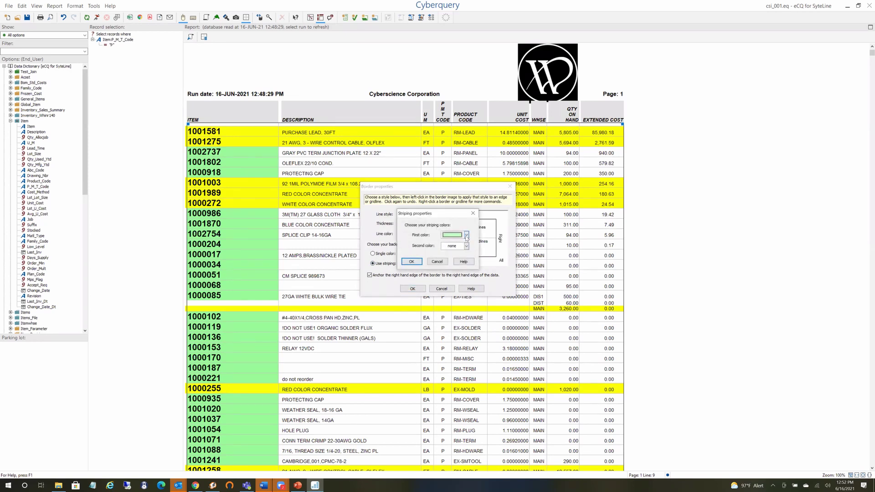
{"action": "left_click", "coordinate": [467, 235]}
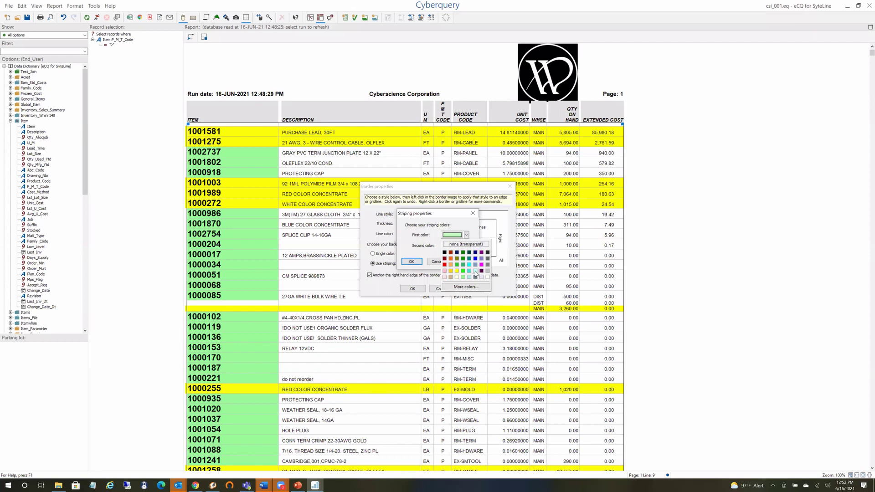
{"action": "left_click", "coordinate": [475, 271]}
{"action": "left_click", "coordinate": [411, 262]}
{"action": "left_click", "coordinate": [419, 288]}
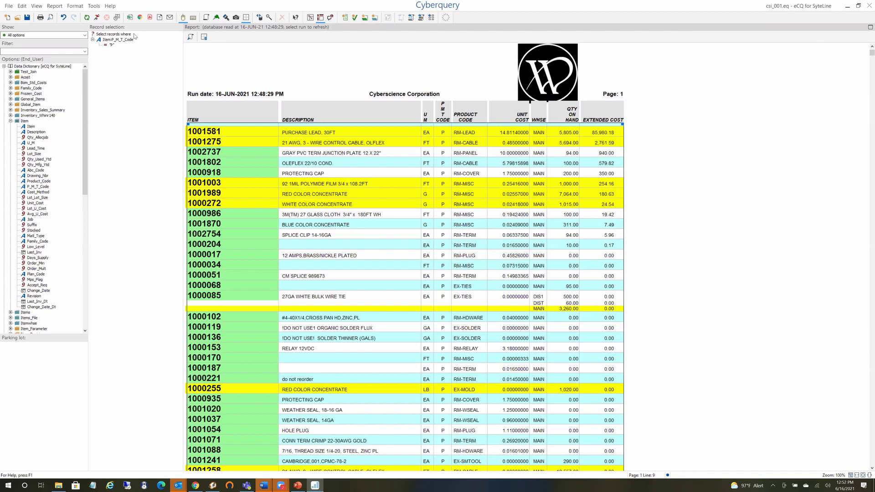
Step: Export the report to Excel and inspect the formula behind the Unit Cost report total in the last row
{"action": "left_click", "coordinate": [130, 20]}
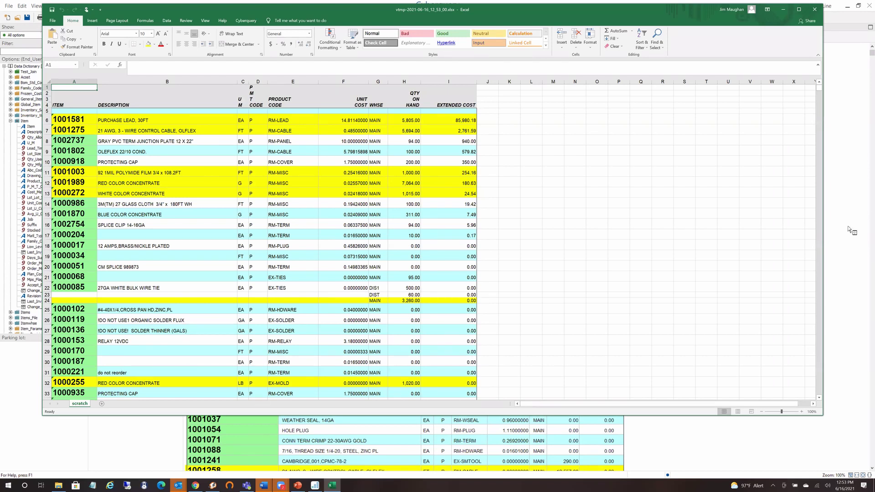
{"action": "left_click_drag", "start_coordinate": [819, 90], "coordinate": [822, 224]}
{"action": "left_click_drag", "start_coordinate": [819, 417], "coordinate": [819, 394]}
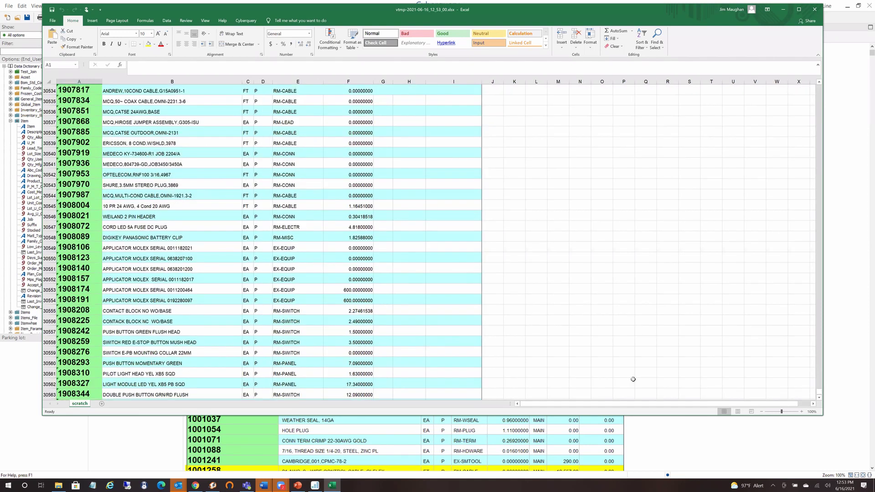
{"action": "scroll", "coordinate": [633, 380], "scroll_direction": "down", "scroll_amount": 13}
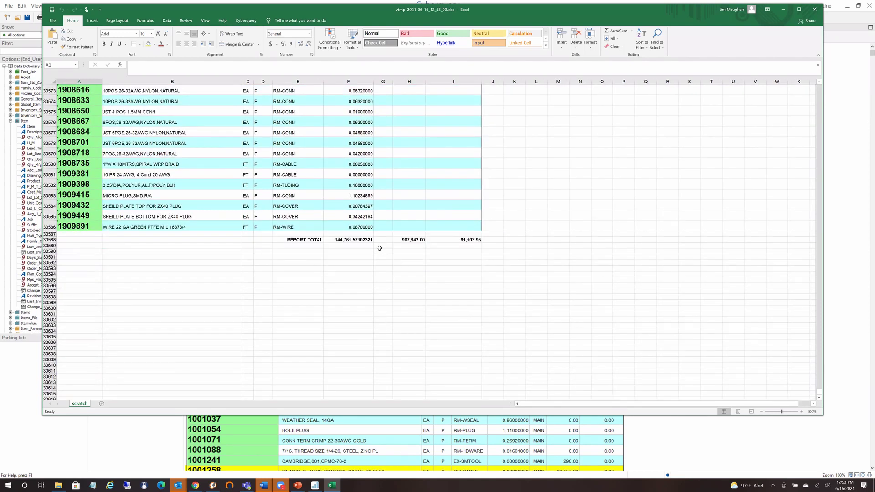
{"action": "left_click", "coordinate": [343, 240]}
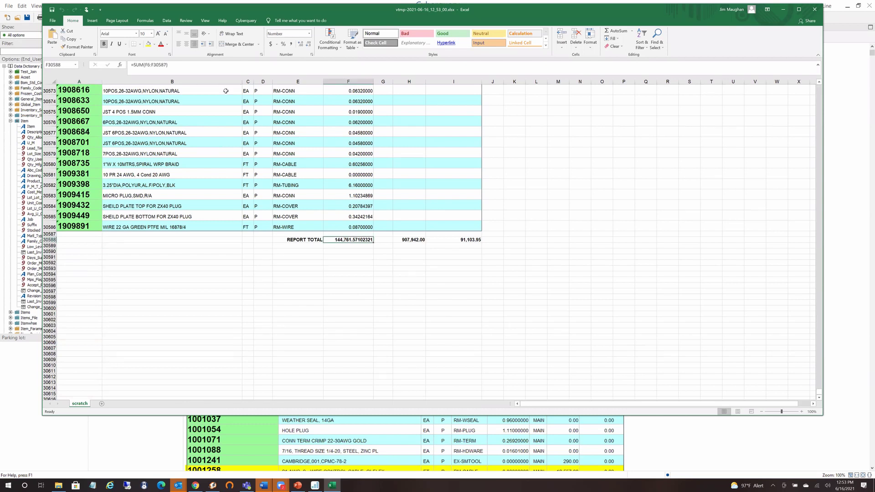
{"action": "left_click_drag", "start_coordinate": [174, 65], "coordinate": [98, 65]}
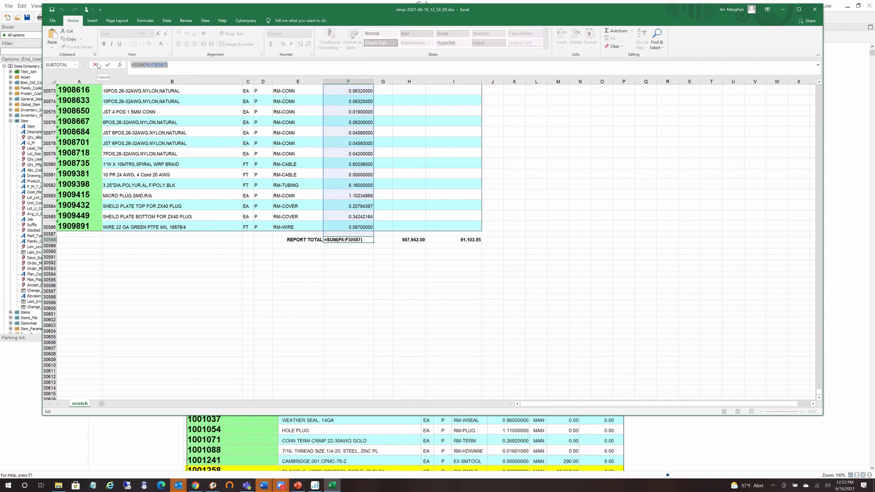
{"action": "left_click", "coordinate": [95, 65]}
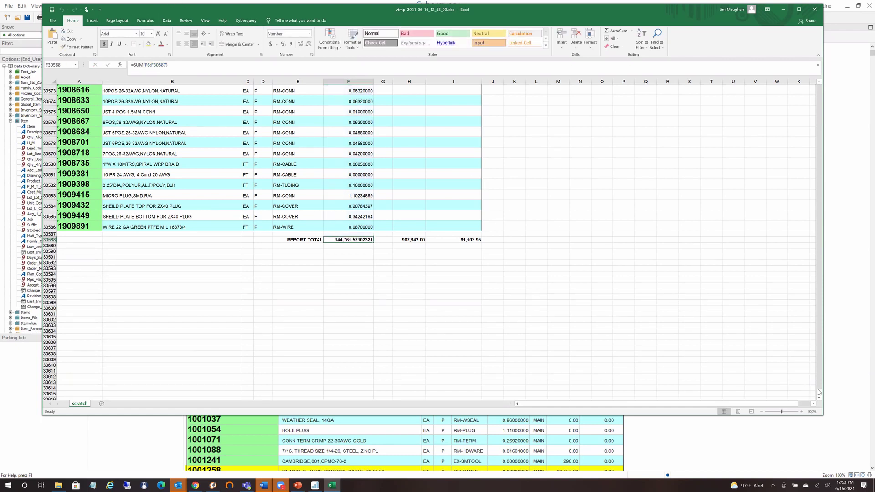
Step: Start inserting a Cyberquery report at cell K3, signing in to localhost with the saved credentials and choosing the eCQ for SyteLine application
{"action": "left_click_drag", "start_coordinate": [819, 394], "coordinate": [820, 85]}
{"action": "scroll", "coordinate": [515, 95], "scroll_direction": "down", "scroll_amount": 8}
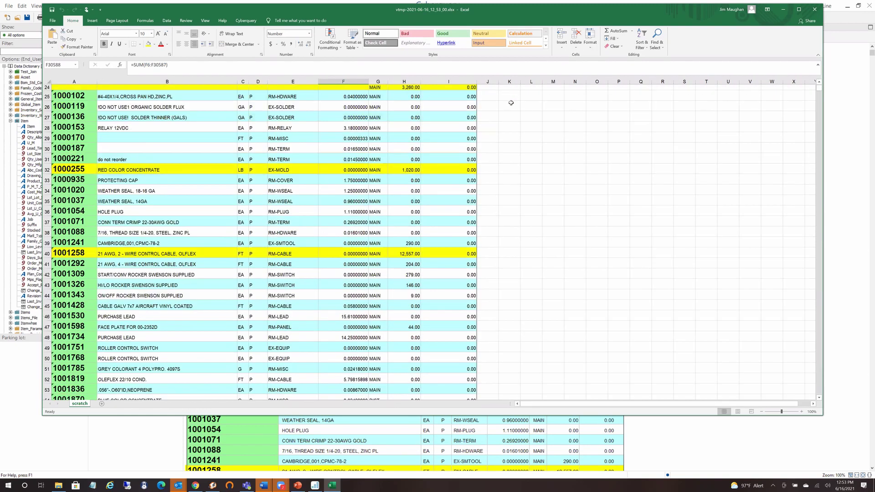
{"action": "scroll", "coordinate": [567, 123], "scroll_direction": "up", "scroll_amount": 8}
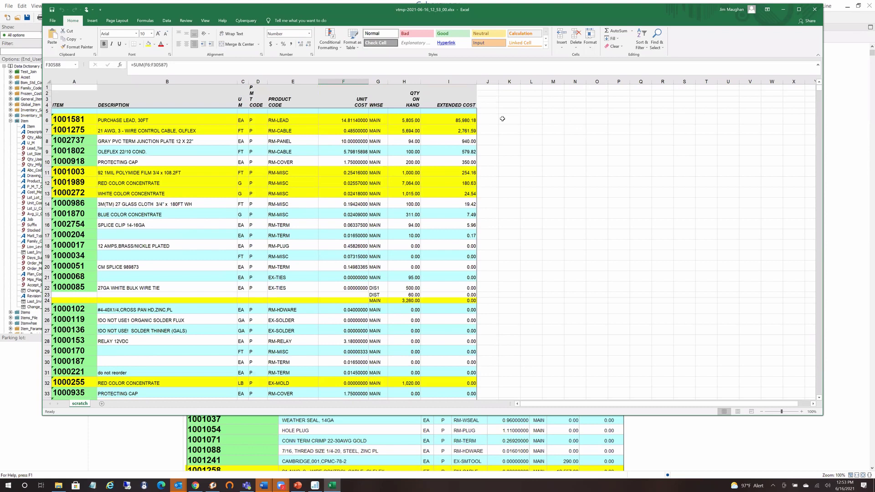
{"action": "left_click", "coordinate": [512, 99]}
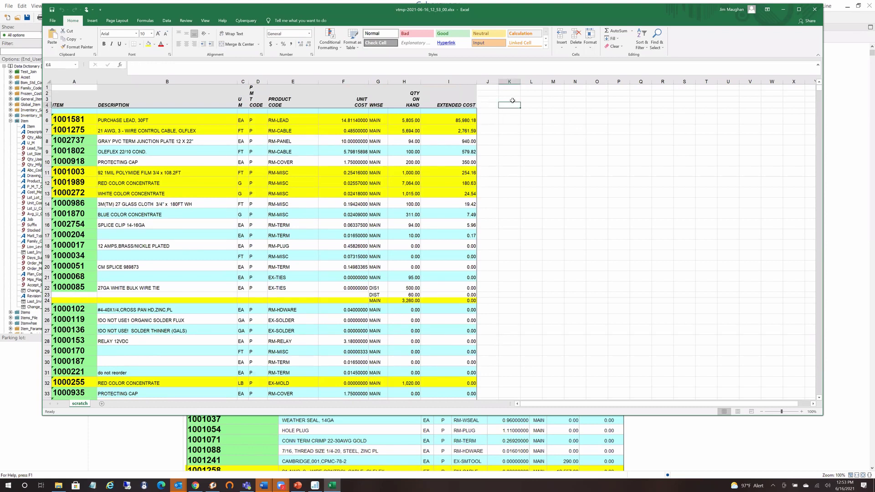
{"action": "left_click", "coordinate": [244, 21]}
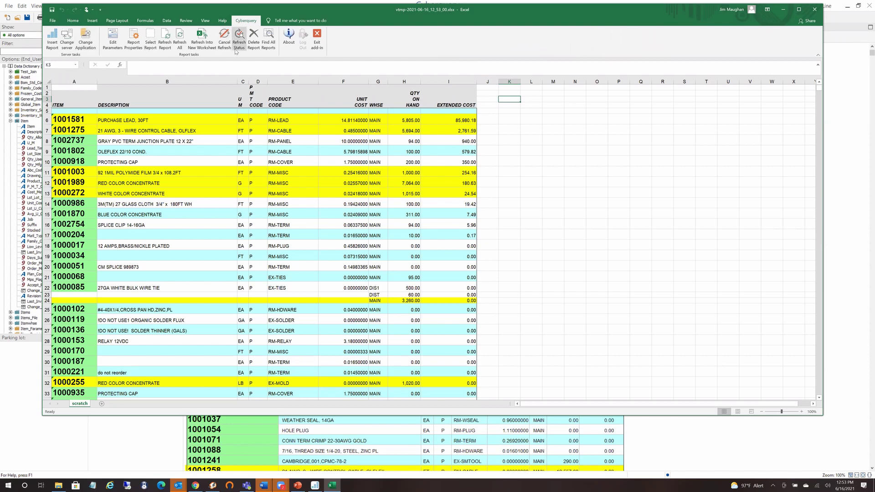
{"action": "left_click", "coordinate": [52, 39]}
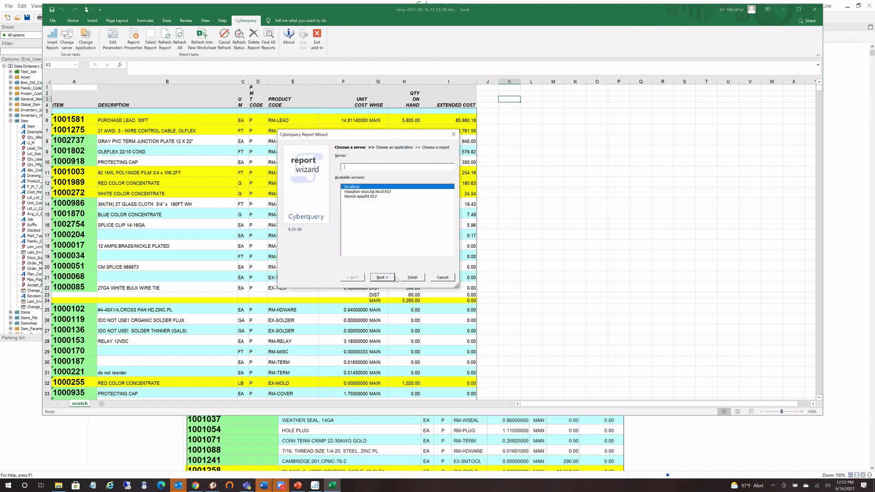
{"action": "left_click", "coordinate": [388, 277]}
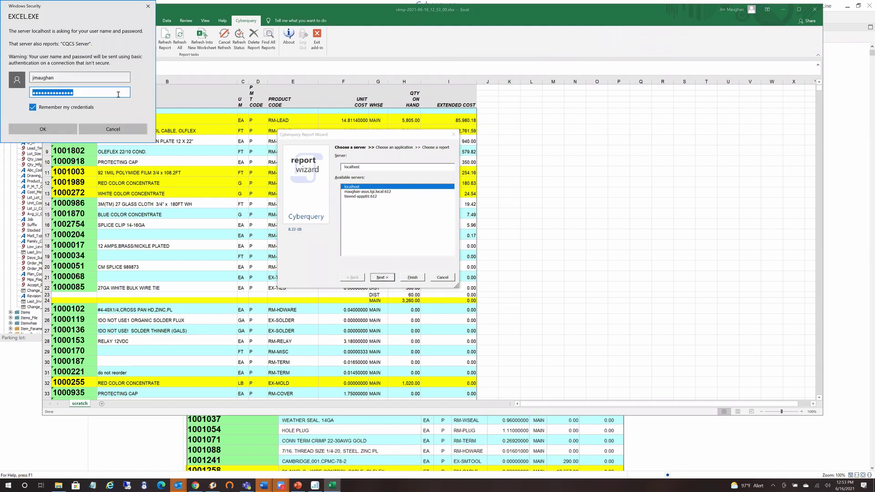
{"action": "left_click", "coordinate": [48, 133]}
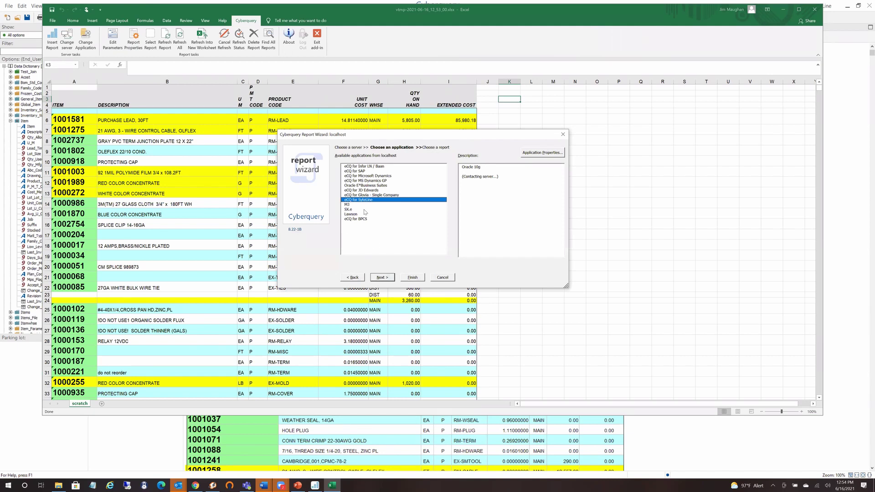
{"action": "left_click", "coordinate": [380, 278]}
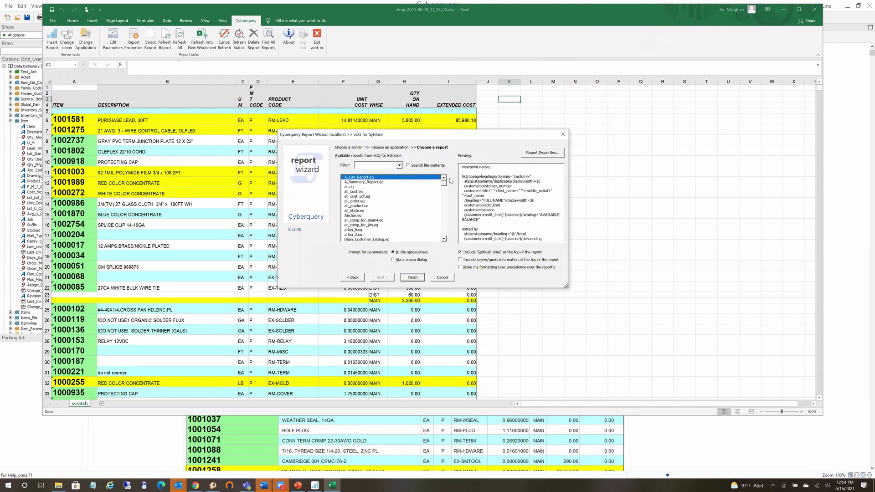
Step: Insert the xls_sales_details.eq report with parameters prompted in the spreadsheet and own formatting taking precedence, and review its columns through Revenue
{"action": "left_click_drag", "start_coordinate": [444, 183], "coordinate": [443, 237]}
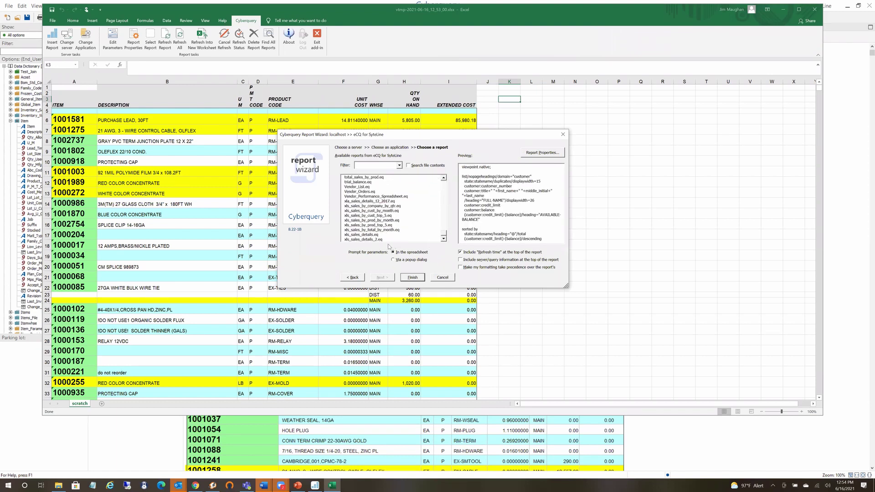
{"action": "left_click", "coordinate": [359, 235]}
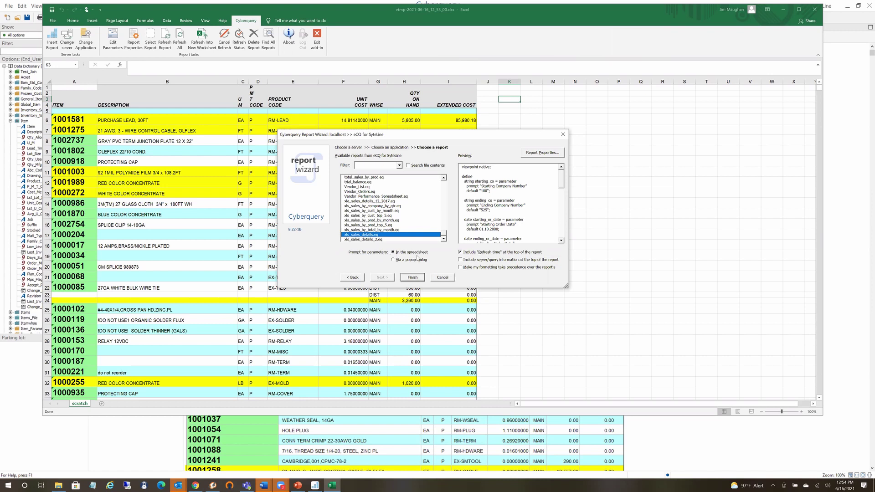
{"action": "left_click", "coordinate": [394, 261]}
{"action": "left_click", "coordinate": [393, 253]}
{"action": "left_click", "coordinate": [461, 268]}
{"action": "left_click", "coordinate": [413, 277]}
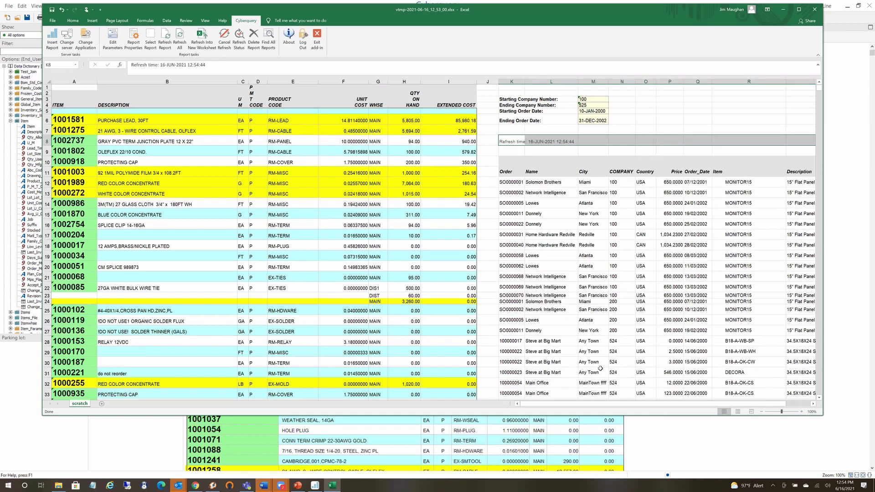
{"action": "left_click_drag", "start_coordinate": [640, 406], "coordinate": [701, 410]}
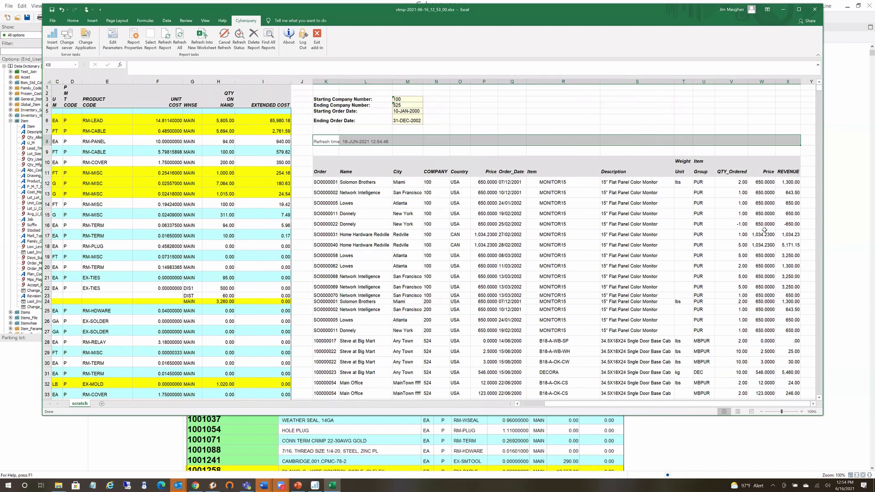
{"action": "left_click", "coordinate": [816, 405]}
{"action": "scroll", "coordinate": [733, 199], "scroll_direction": "right", "scroll_amount": 1}
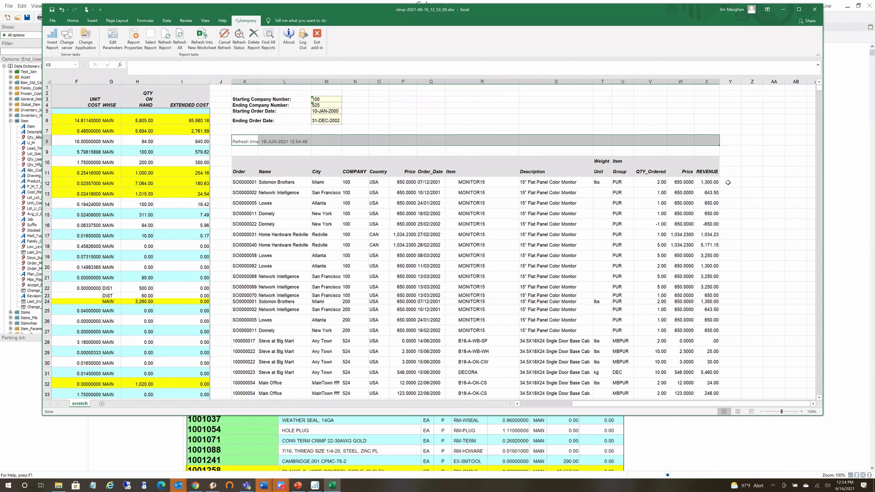
Step: Add an AutoSum formula over V12:X12 in cell Y12, beside the inserted sales report
{"action": "left_click", "coordinate": [728, 183]}
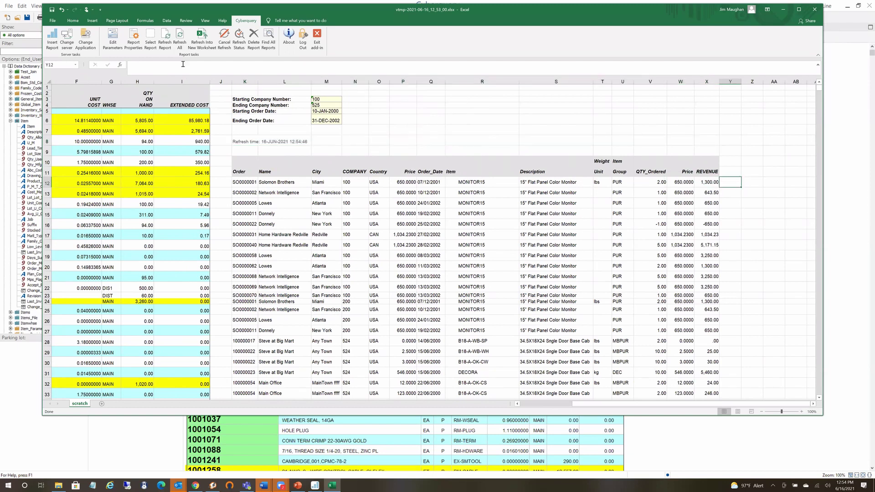
{"action": "left_click", "coordinate": [73, 21]}
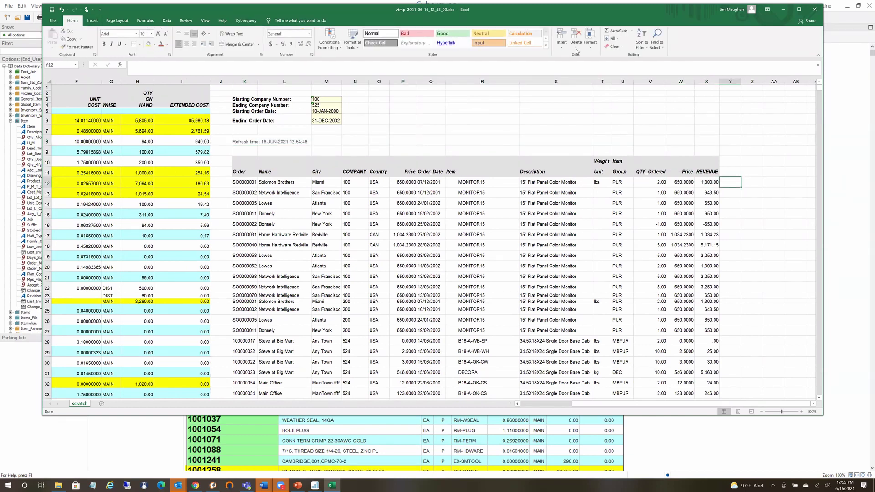
{"action": "left_click", "coordinate": [612, 36]}
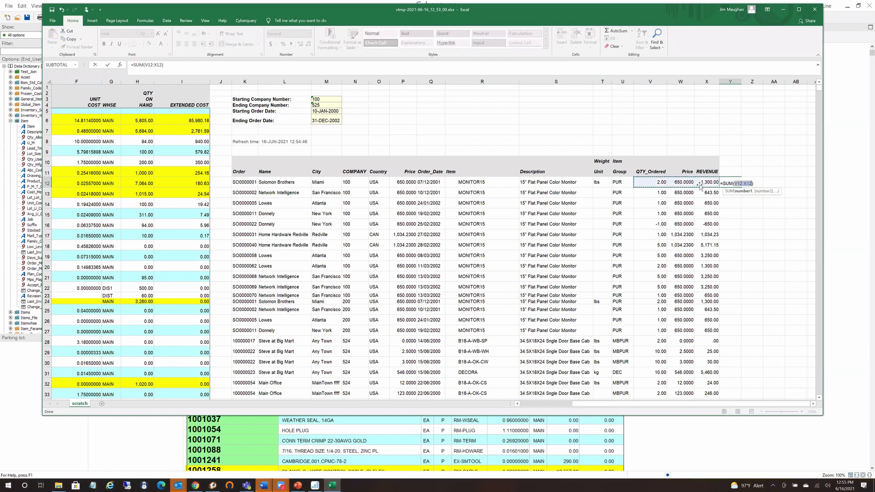
{"action": "key", "text": "Return"}
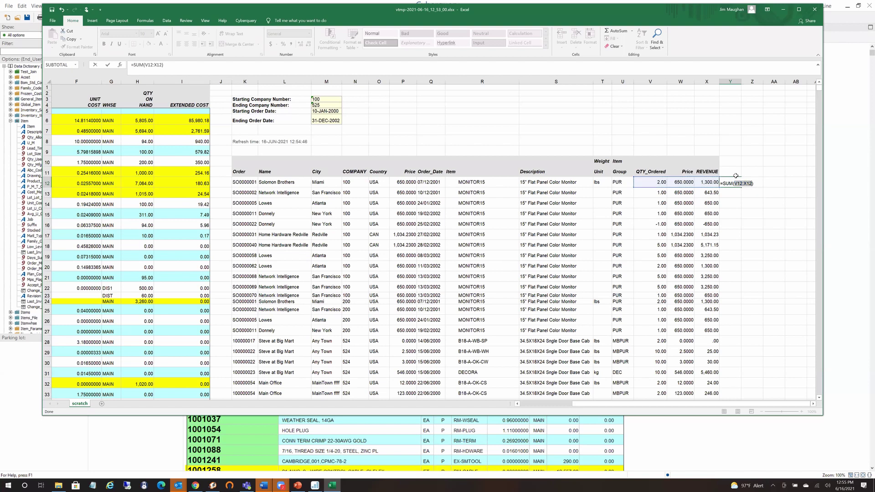
{"action": "key", "text": "Up"}
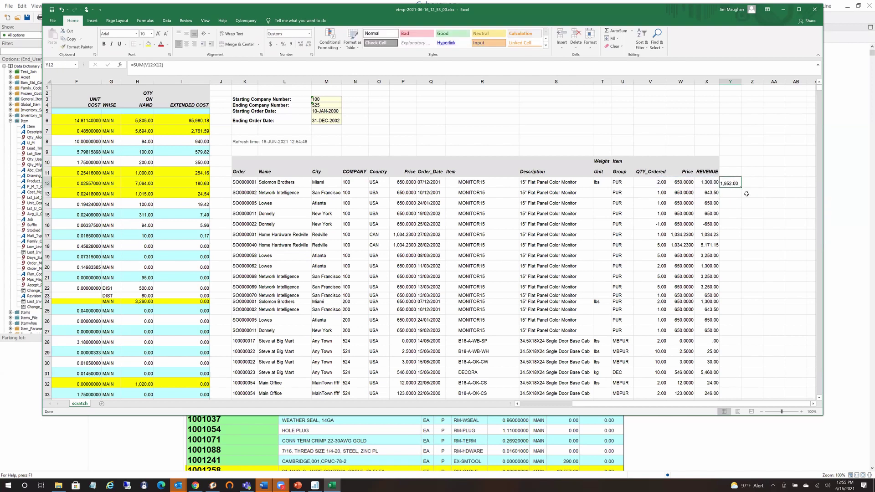
Step: Fill the Y12 sum formula down column Y to about row 120 alongside the report rows and right-align the results
{"action": "left_click_drag", "start_coordinate": [735, 290], "coordinate": [733, 430]}
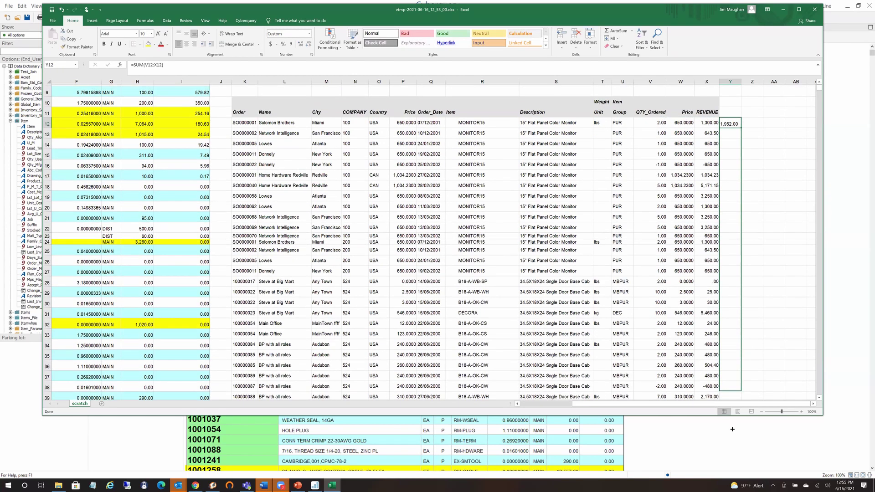
{"action": "key", "text": "ctrl+d"}
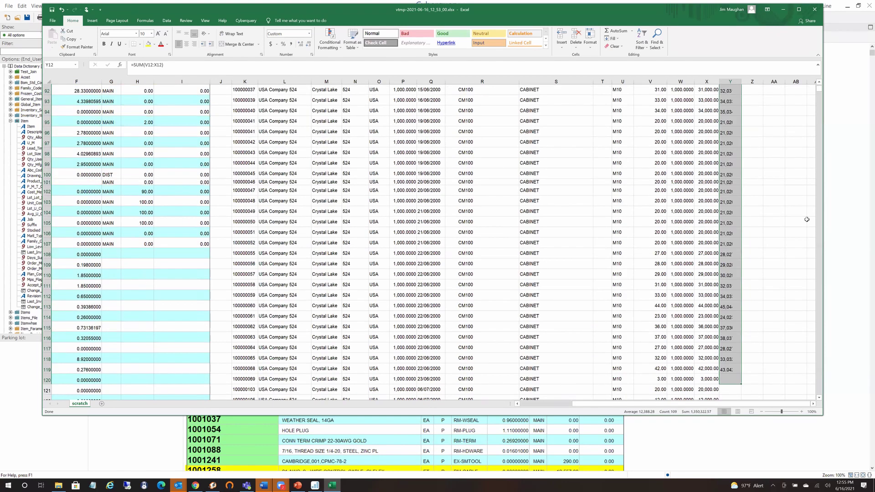
{"action": "scroll", "coordinate": [817, 188], "scroll_direction": "up", "scroll_amount": 20}
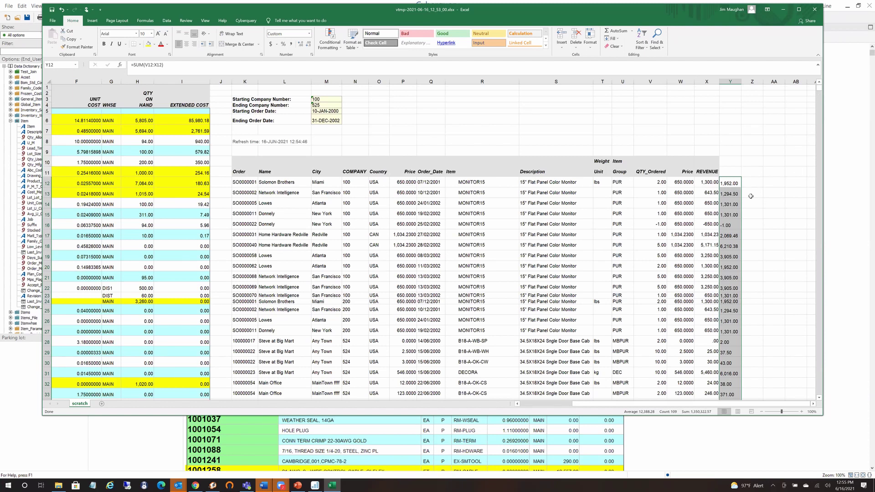
{"action": "left_click", "coordinate": [196, 45]}
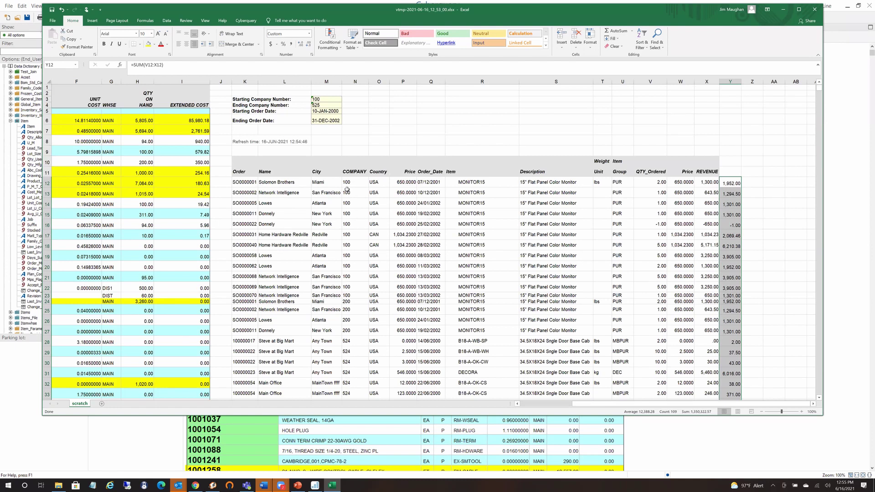
Step: Set the report's Ending Company Number parameter to 100 and check the refreshed company rows and the sum formulas in column Y
{"action": "left_click", "coordinate": [322, 100]}
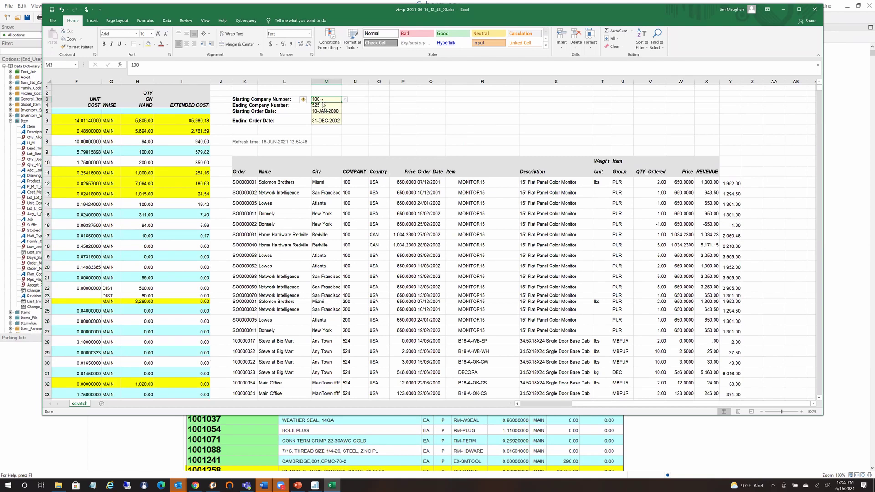
{"action": "left_click", "coordinate": [322, 105]}
{"action": "type", "text": "100"}
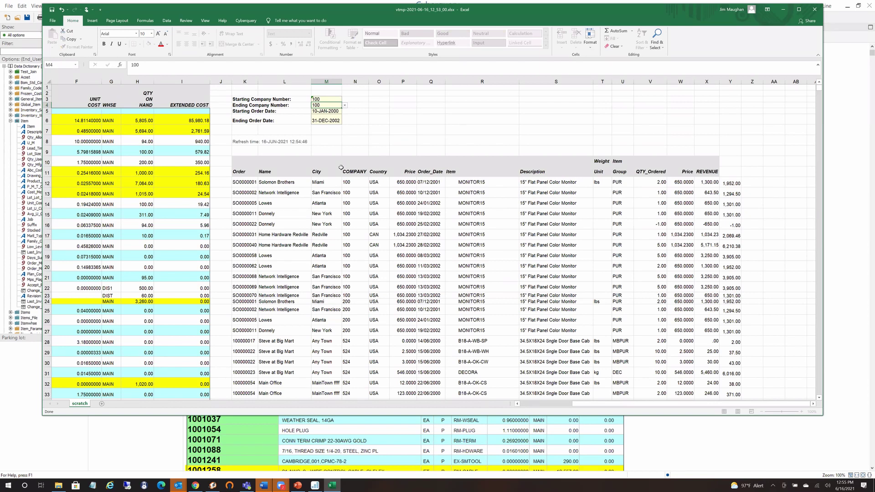
{"action": "key", "text": "Return"}
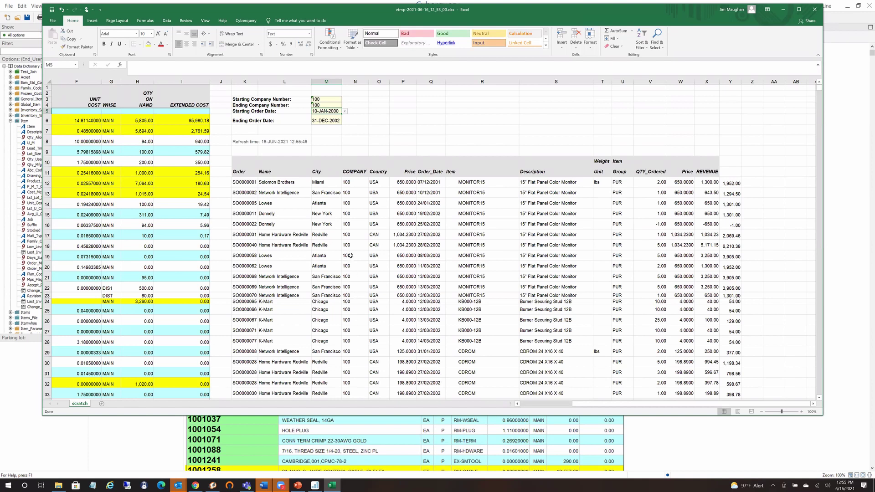
{"action": "left_click", "coordinate": [349, 309]}
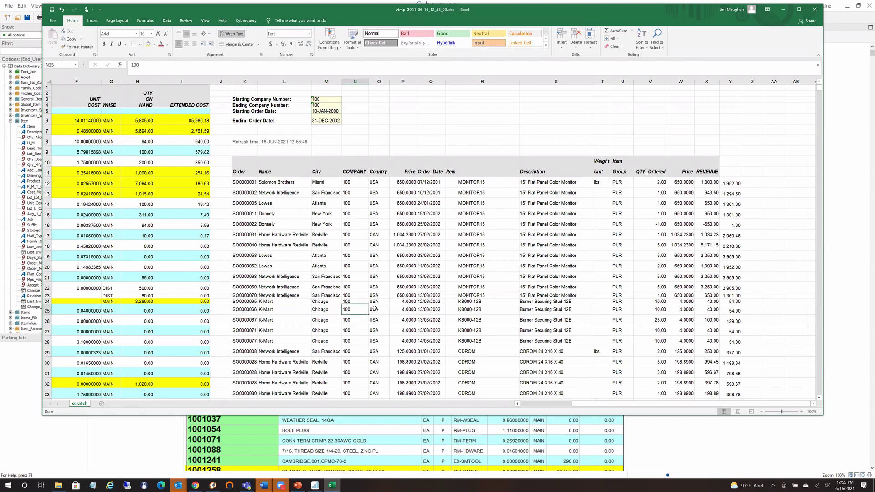
{"action": "left_click", "coordinate": [734, 267]}
{"action": "left_click", "coordinate": [737, 296]}
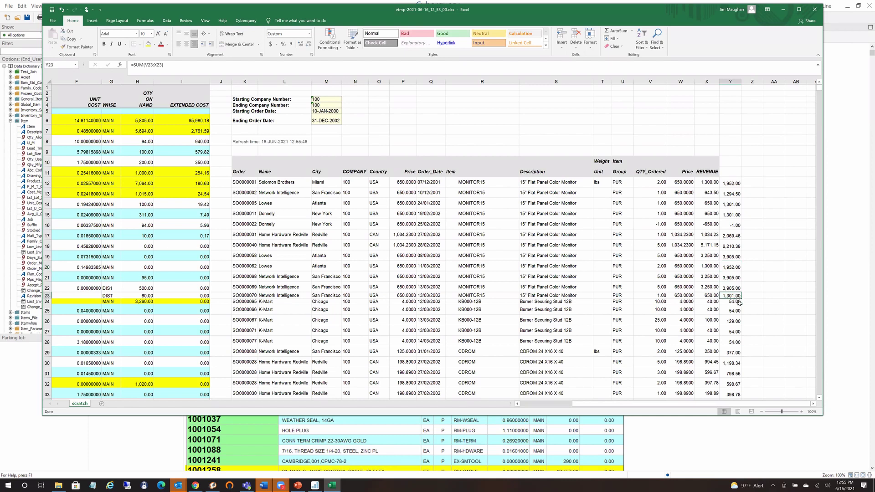
Step: Switch to Cyberquery, start a new report without saving the changes to the current one, and choose Sum Report as its type
{"action": "key", "text": "alt+Tab"}
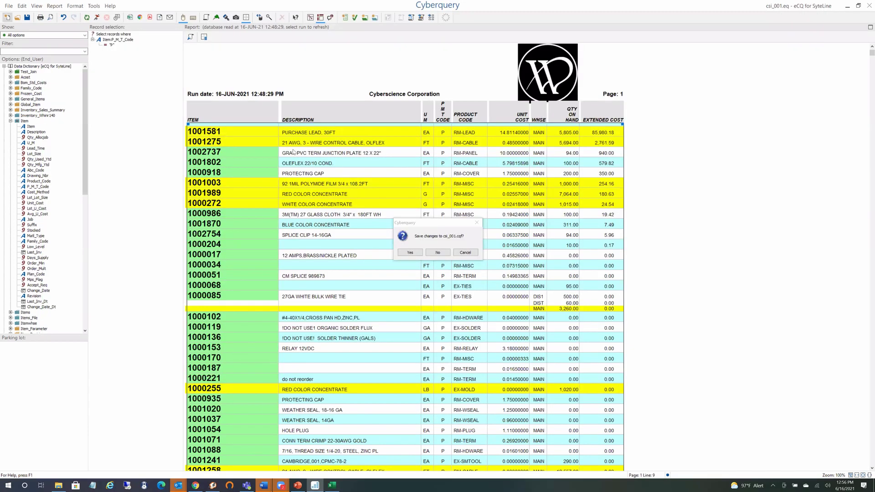
{"action": "left_click", "coordinate": [437, 252]}
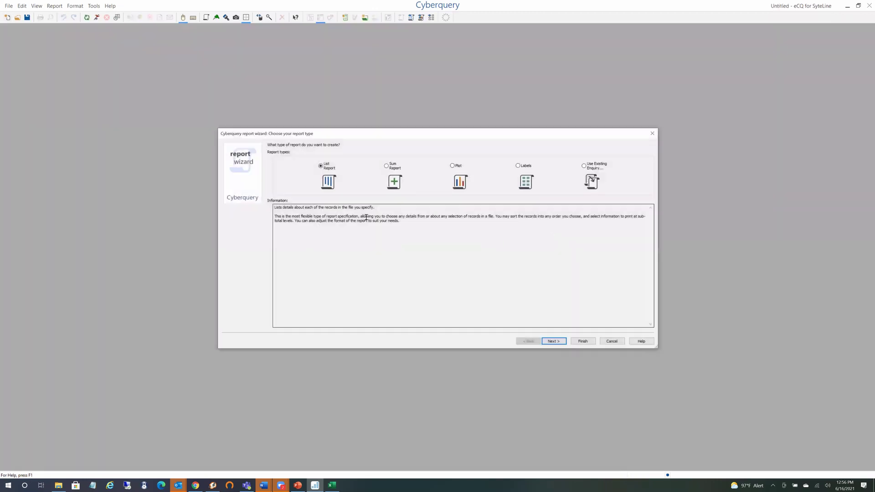
{"action": "left_click", "coordinate": [389, 170]}
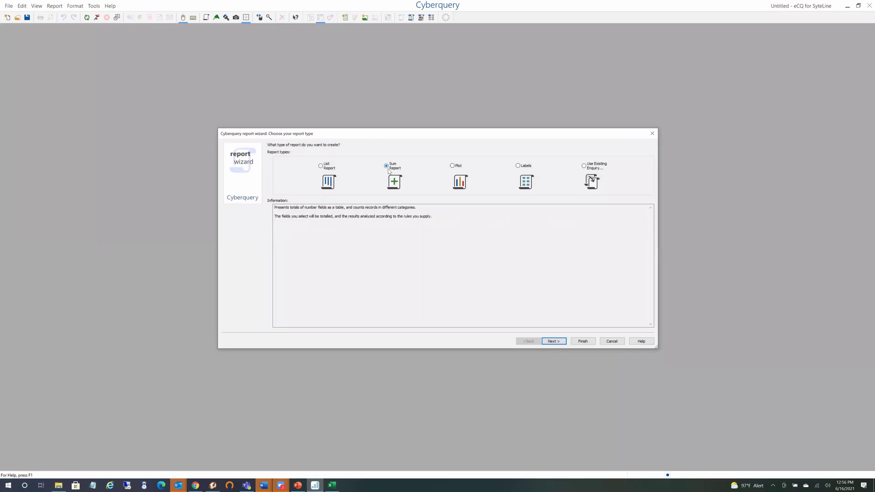
{"action": "left_click", "coordinate": [559, 342]}
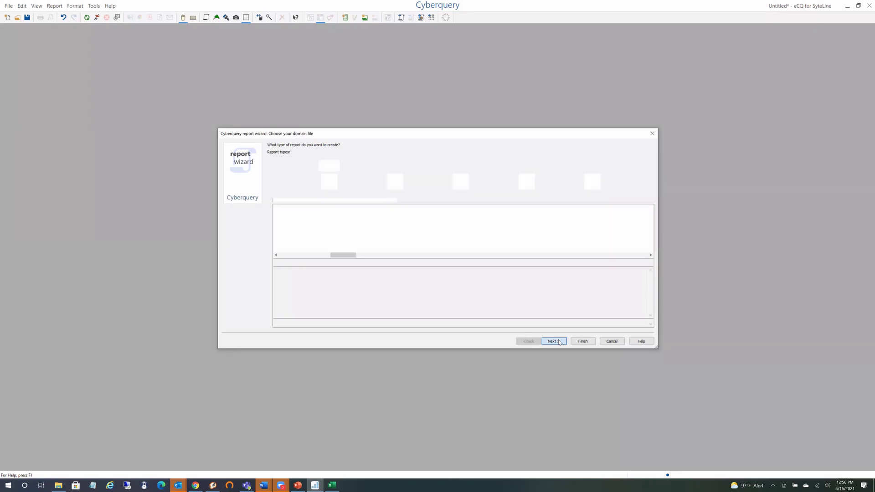
Step: Filter the domain files for sales, choose Sales_Lines as the domain file, and add its Amount field to the report body
{"action": "left_click", "coordinate": [370, 154]}
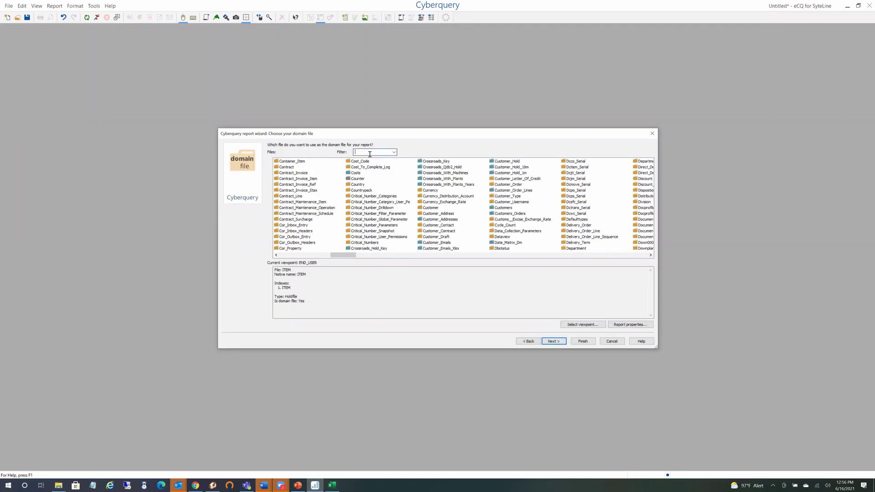
{"action": "type", "text": "sales"}
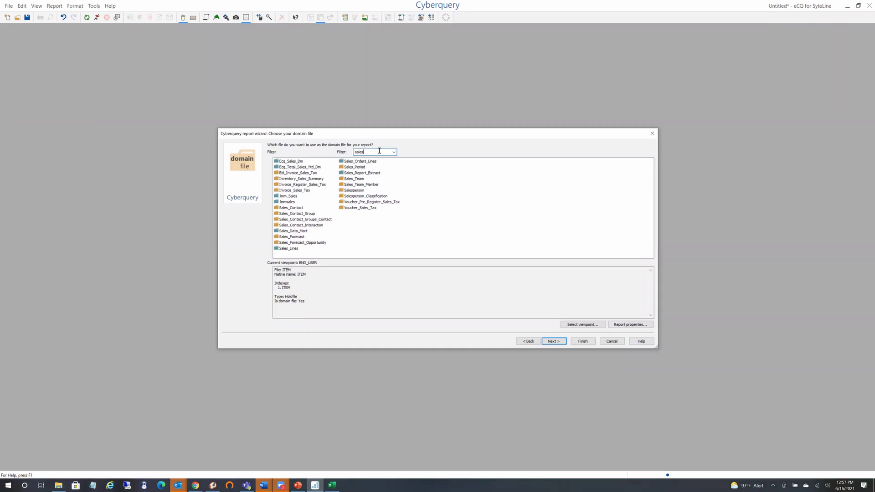
{"action": "double_click", "coordinate": [289, 248]}
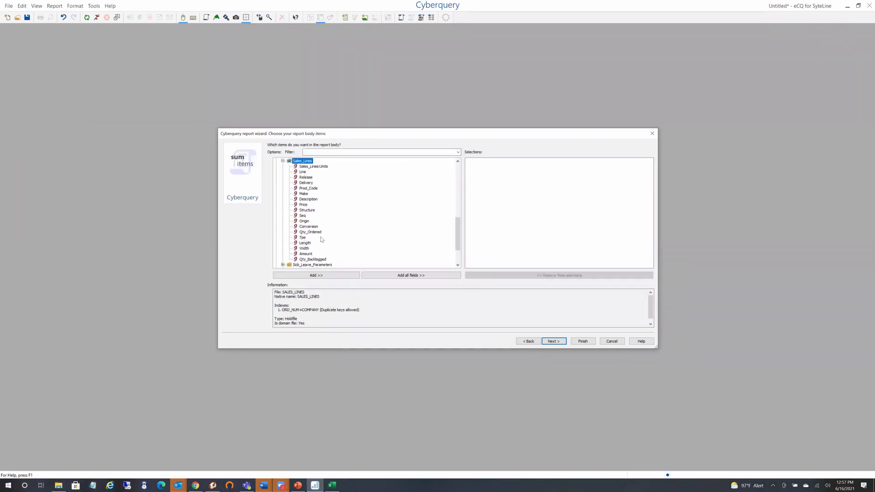
{"action": "left_click", "coordinate": [305, 254]}
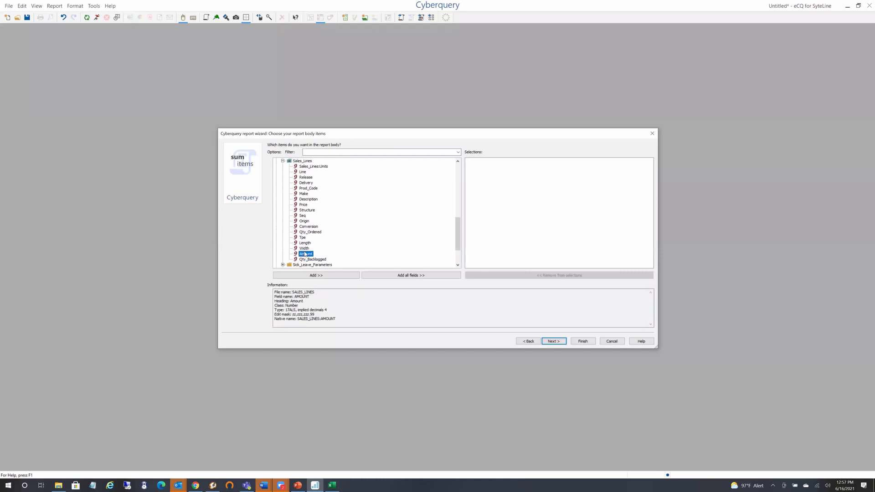
{"action": "double_click", "coordinate": [305, 254]}
{"action": "left_click", "coordinate": [553, 342]}
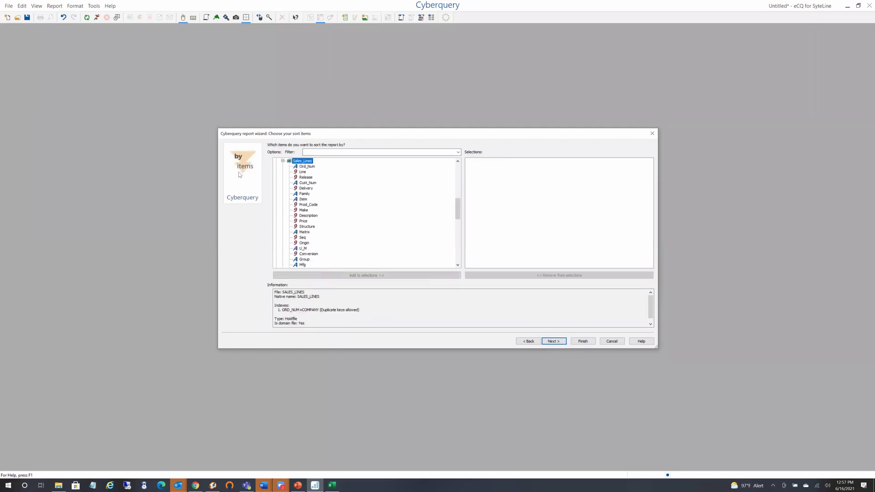
Step: Sort the sum report by the Name field from the Addresses file
{"action": "left_click", "coordinate": [458, 169]}
{"action": "scroll", "coordinate": [458, 167], "scroll_direction": "up", "scroll_amount": 4}
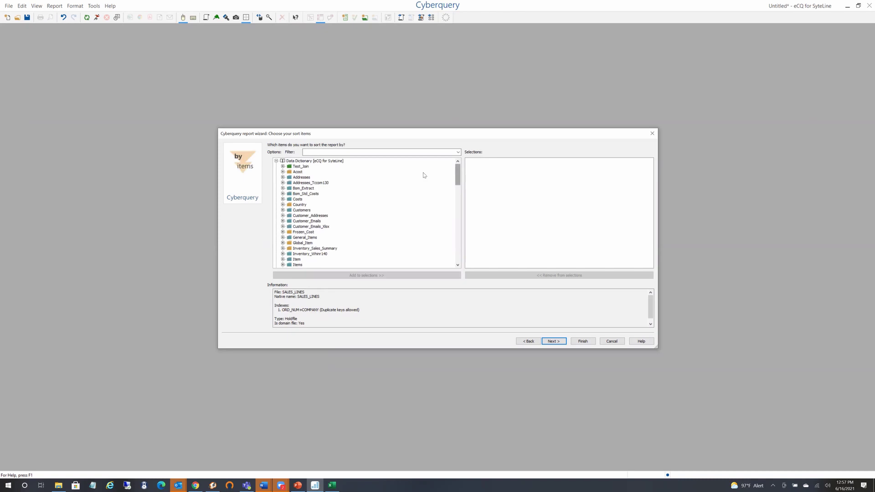
{"action": "left_click", "coordinate": [283, 178]}
{"action": "left_click_drag", "start_coordinate": [312, 188], "coordinate": [514, 261]}
{"action": "left_click", "coordinate": [552, 343]}
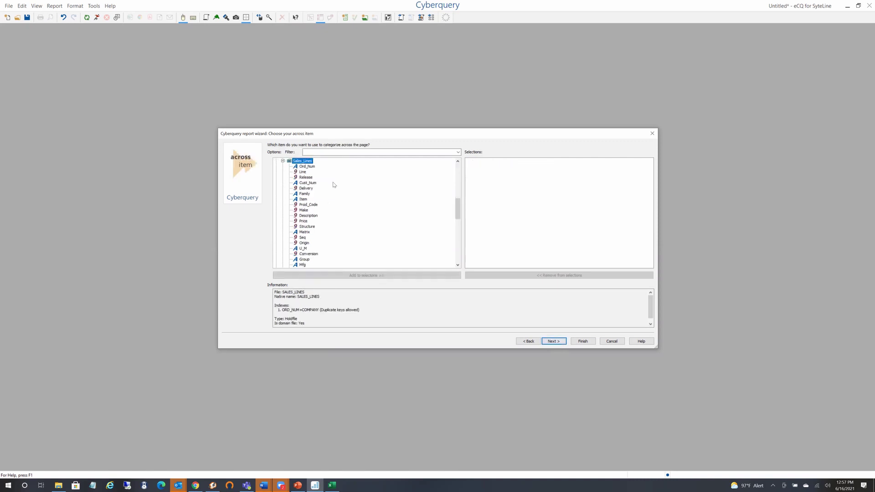
Step: Add Order_Date_Dt from Sales_Lines as the item that categorizes the report across the page
{"action": "scroll", "coordinate": [350, 216], "scroll_direction": "down", "scroll_amount": 3}
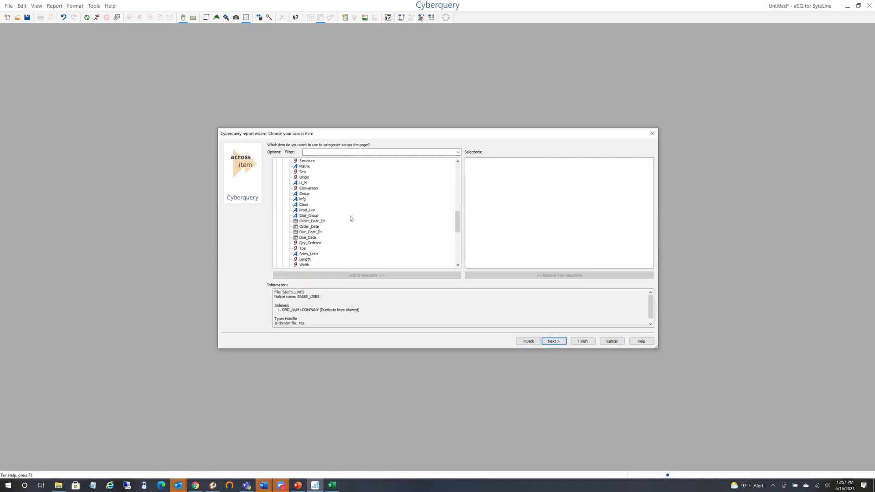
{"action": "left_click", "coordinate": [310, 222]}
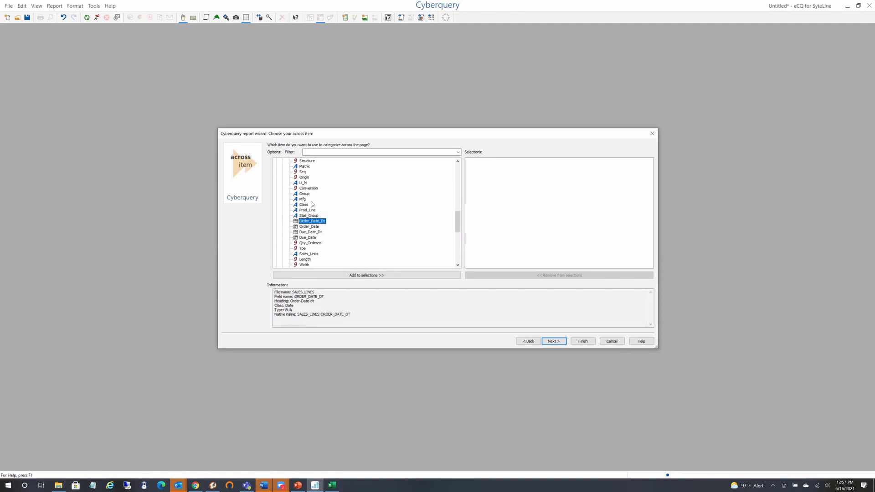
{"action": "mouse_move", "coordinate": [298, 191]}
{"action": "mouse_move", "coordinate": [296, 222]}
{"action": "double_click", "coordinate": [310, 224]}
Step: Review the across item's date sort options, keep sorting by year, and finish the wizard to run the report
{"action": "right_click", "coordinate": [522, 166]}
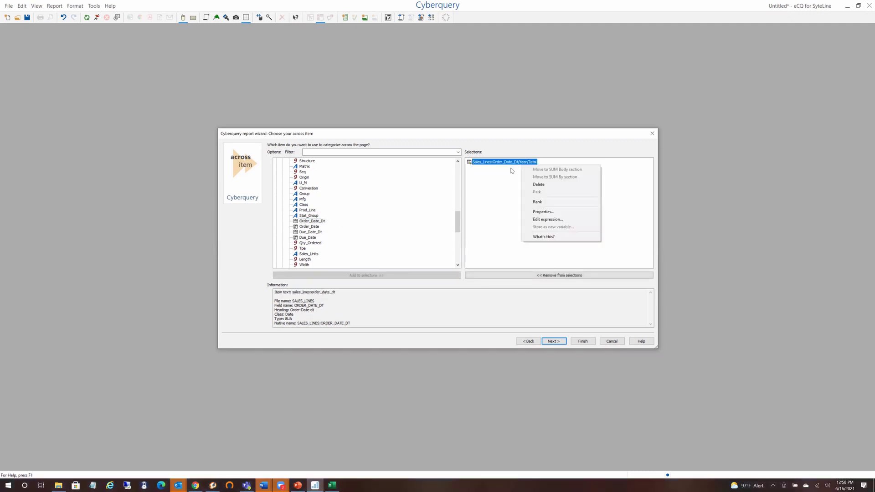
{"action": "left_click", "coordinate": [544, 214]}
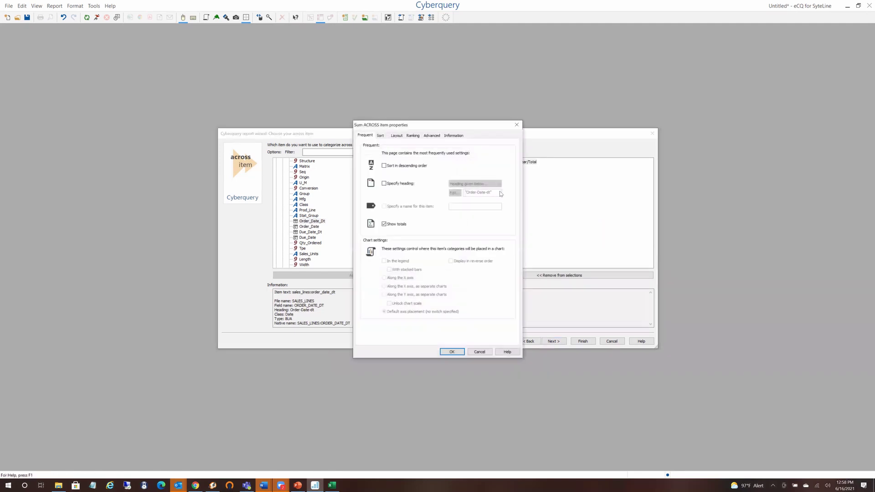
{"action": "left_click", "coordinate": [381, 136]}
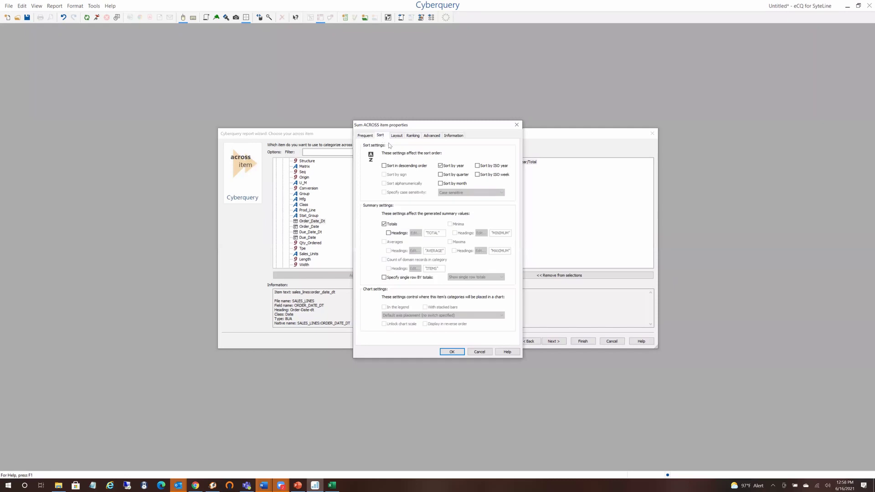
{"action": "left_click", "coordinate": [442, 175]}
{"action": "left_click", "coordinate": [477, 166]}
{"action": "left_click", "coordinate": [477, 175]}
{"action": "left_click", "coordinate": [453, 352]}
{"action": "left_click", "coordinate": [583, 341]}
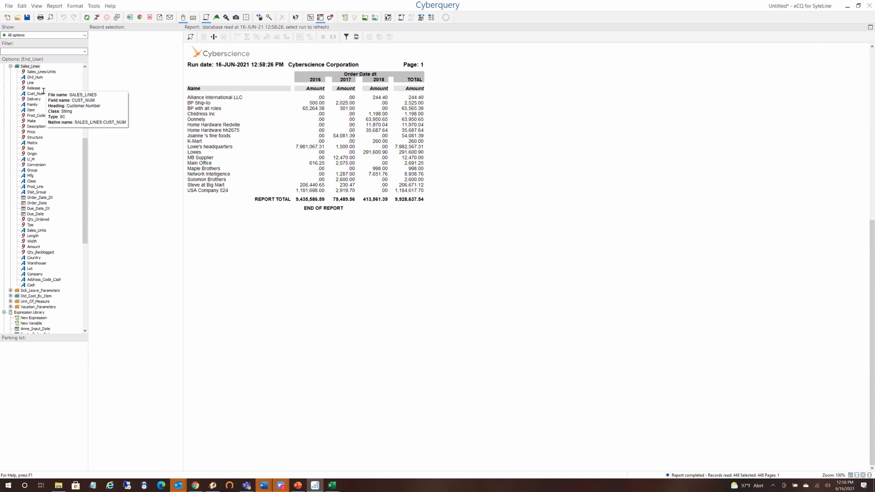
Step: Add the Description_Dsca field from General_Items to the report as a column directly after Name
{"action": "left_click", "coordinate": [85, 77]}
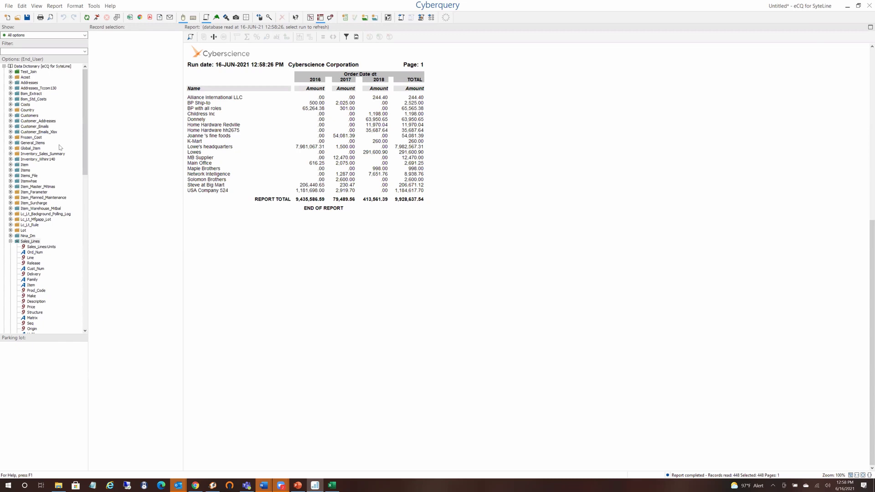
{"action": "double_click", "coordinate": [24, 144]}
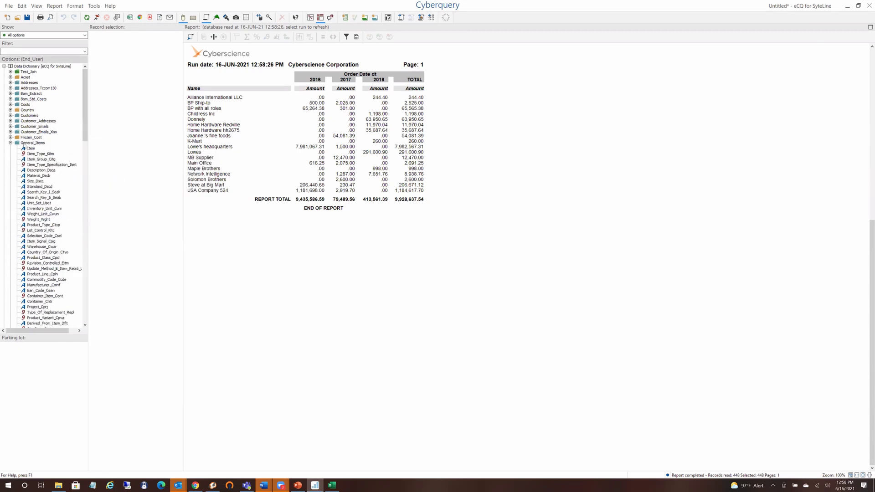
{"action": "left_click", "coordinate": [41, 170]}
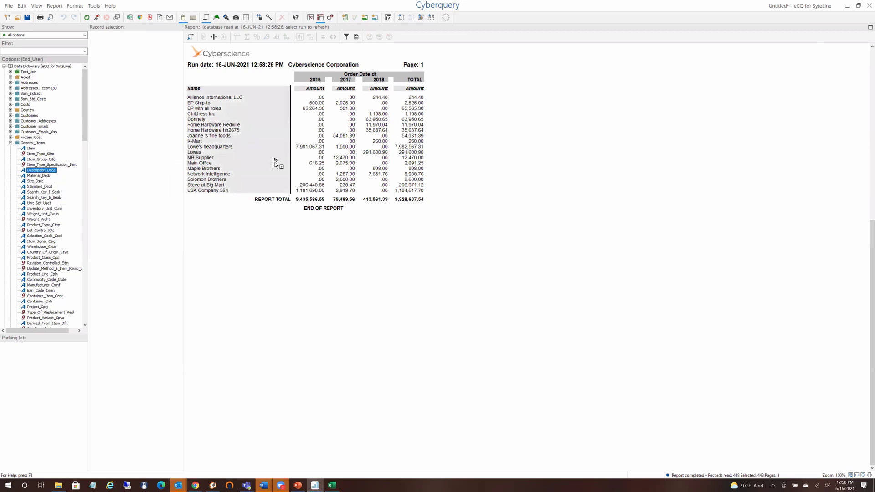
{"action": "left_click_drag", "start_coordinate": [275, 163], "coordinate": [275, 162]}
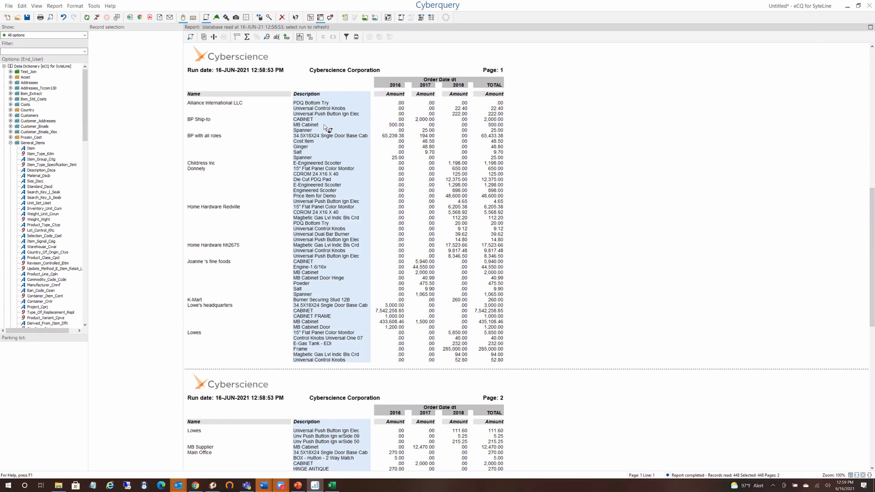
Step: Move the Description column ahead of Name and delete it from the report
{"action": "left_click", "coordinate": [194, 124]}
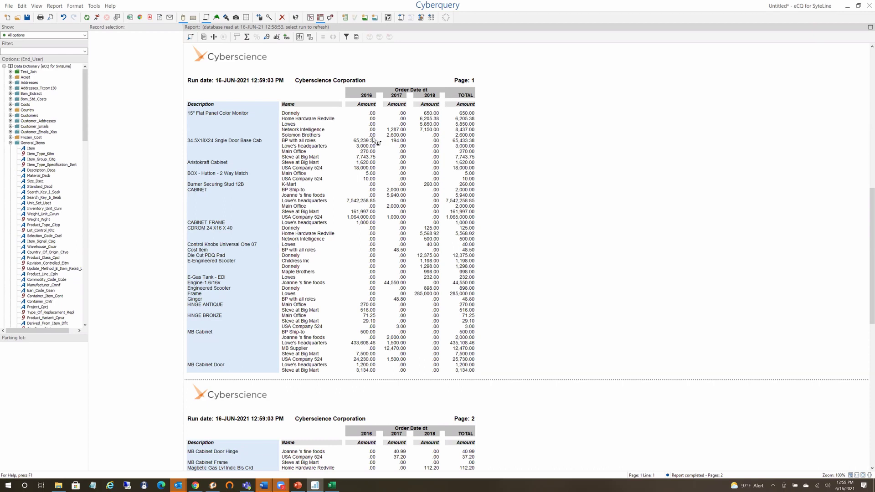
{"action": "key", "text": "Delete"}
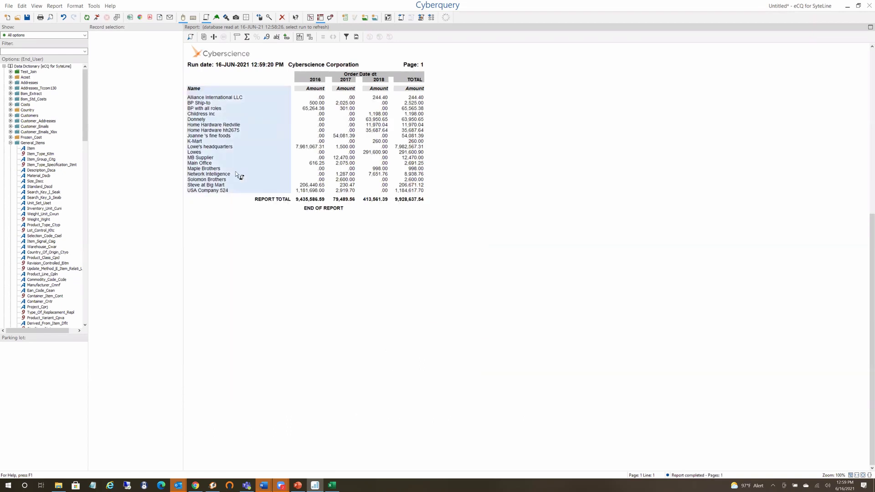
Step: Add the E_Mail field from Customer_Emails_Xlsx to the report as a column directly after Name
{"action": "left_click", "coordinate": [28, 131]}
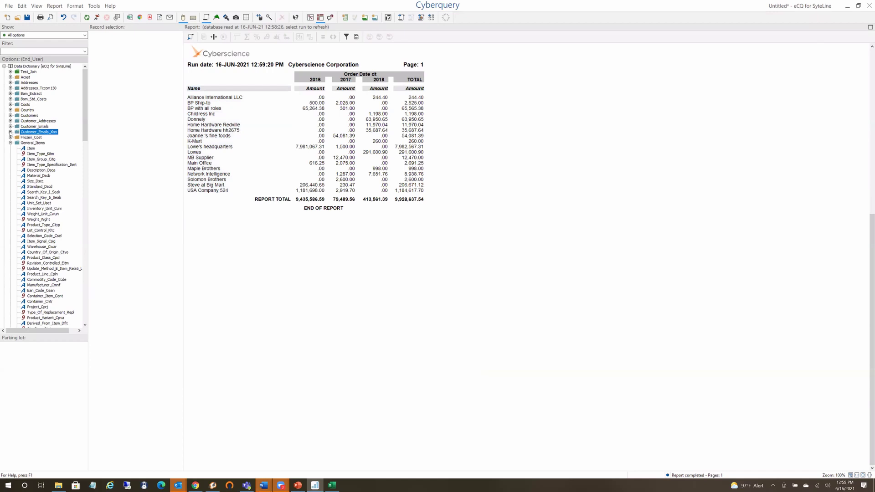
{"action": "left_click", "coordinate": [10, 132]}
{"action": "left_click", "coordinate": [32, 165]}
{"action": "left_click_drag", "start_coordinate": [32, 165], "coordinate": [288, 166]}
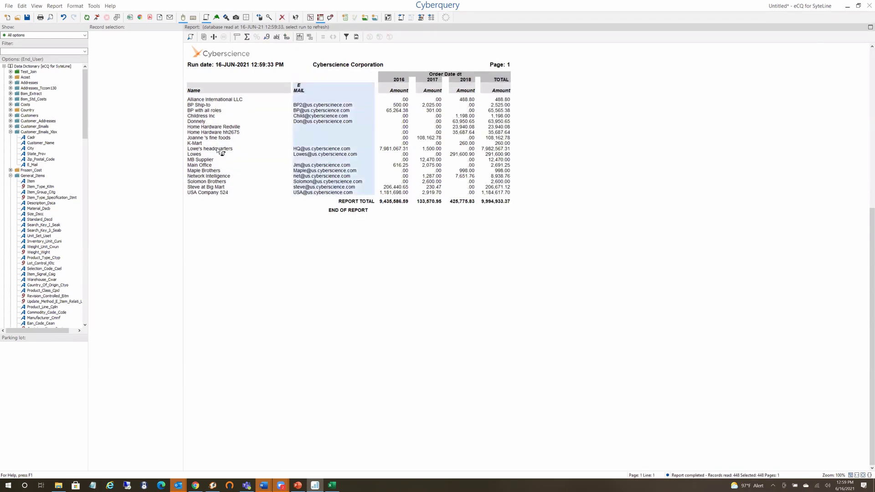
Step: Check the Name, e-mail and Amount cells, and delete the e-mail column from the report
{"action": "left_click", "coordinate": [208, 129]}
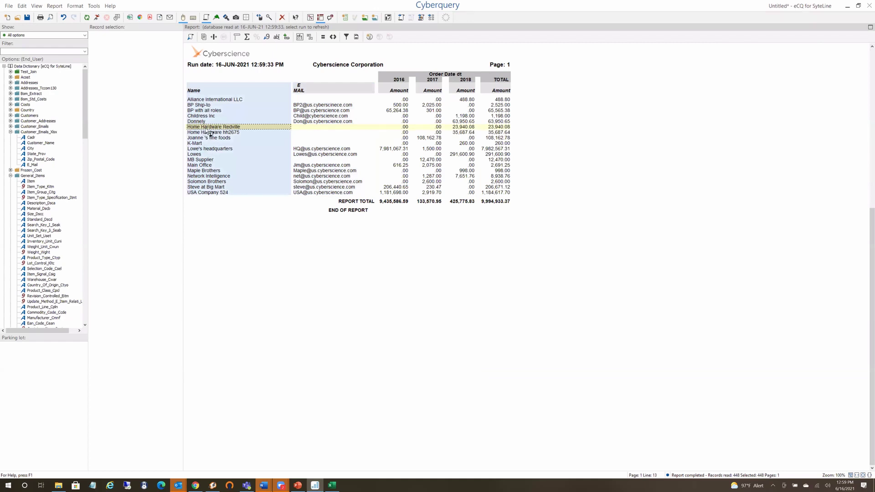
{"action": "left_click", "coordinate": [324, 161]}
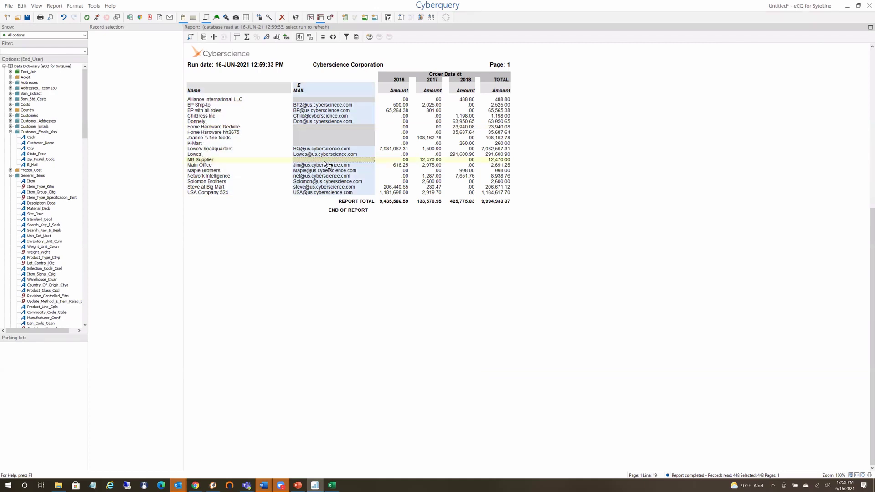
{"action": "left_click", "coordinate": [398, 155]}
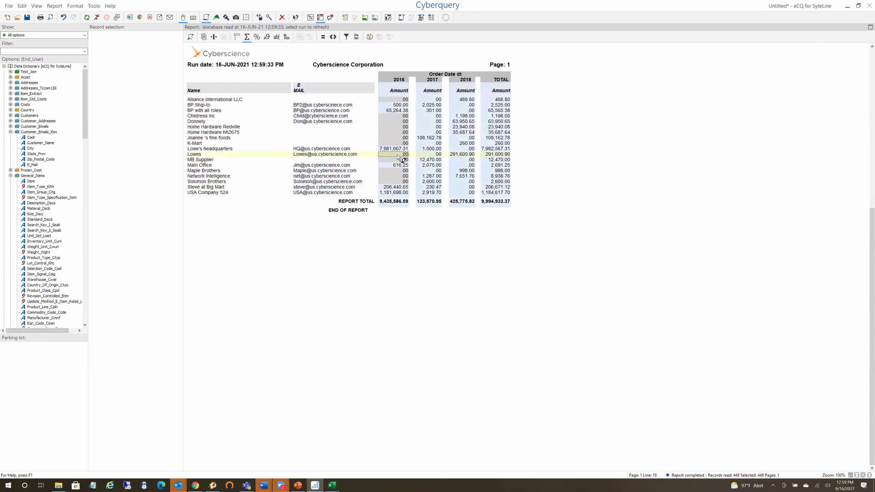
{"action": "left_click", "coordinate": [323, 117]}
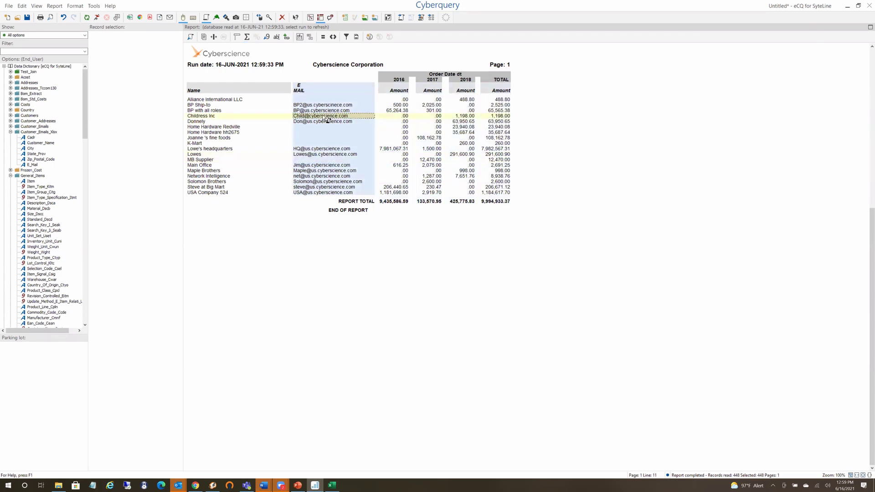
{"action": "key", "text": "Delete"}
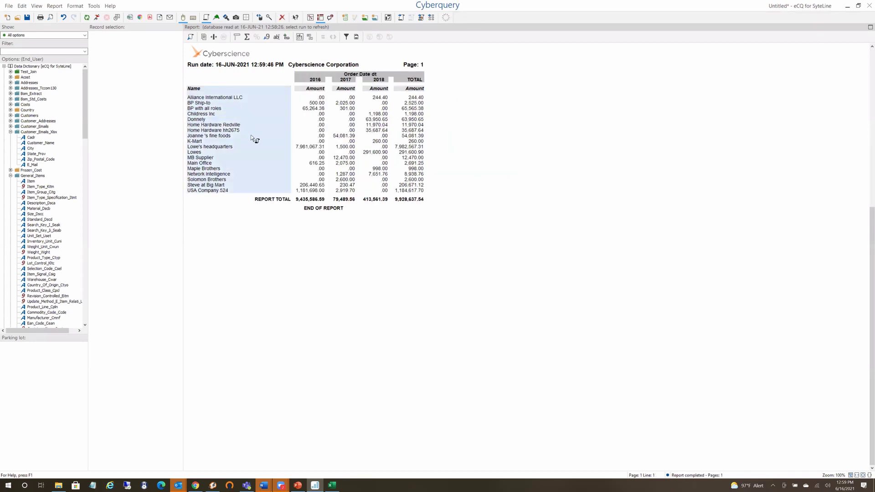
Step: Check the yearly Amount columns and switch the report to drill-down mode
{"action": "left_click", "coordinate": [316, 149]}
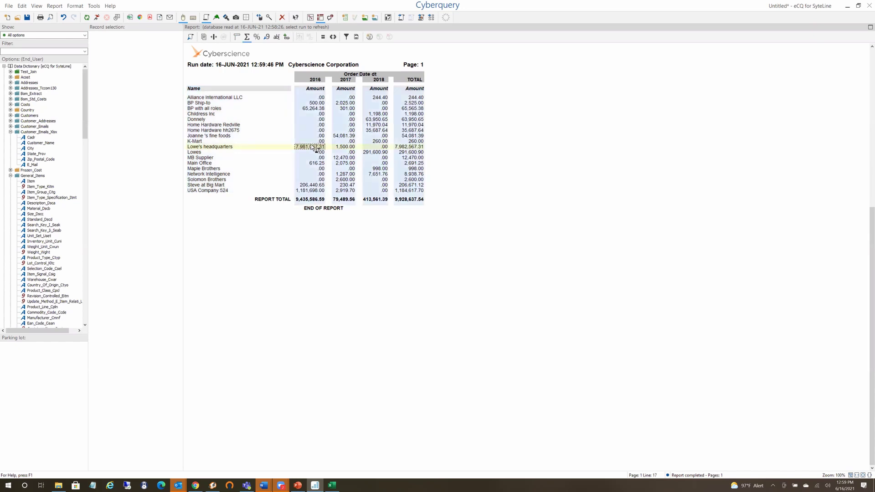
{"action": "left_click", "coordinate": [315, 80]}
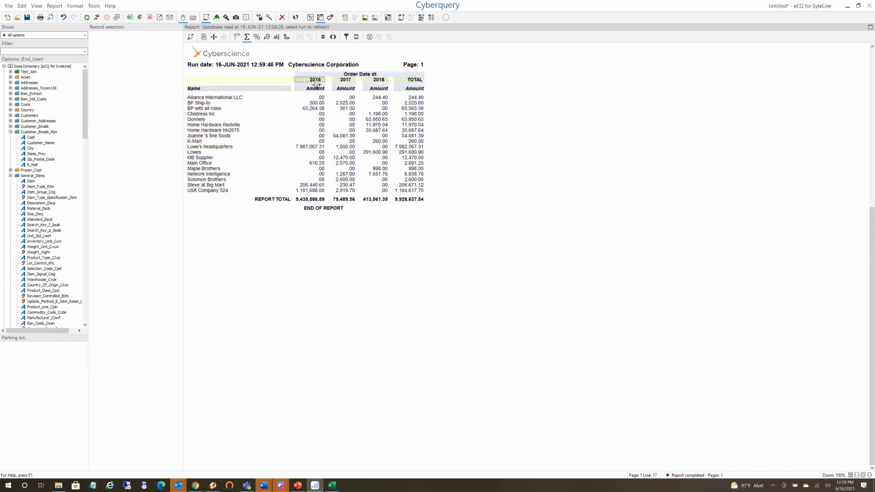
{"action": "left_click", "coordinate": [381, 77]}
{"action": "left_click", "coordinate": [216, 17]}
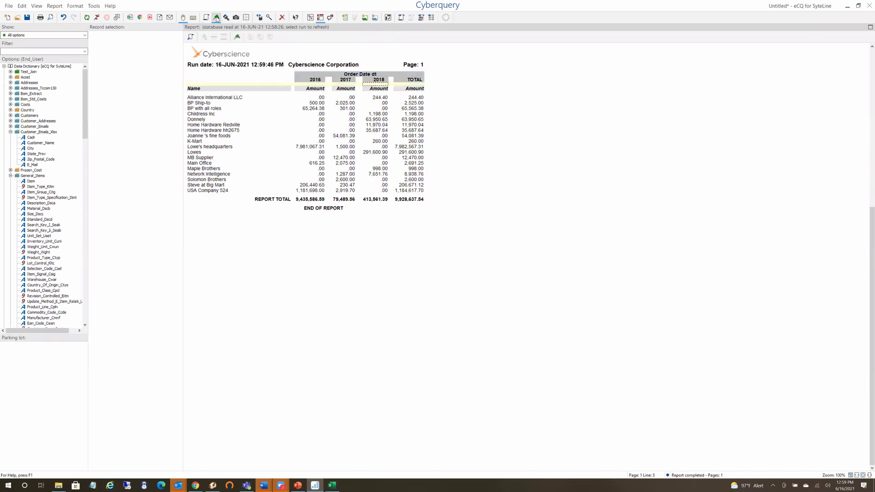
Step: Restrict the report to order years 2016 and 2018, and undo the restriction
{"action": "left_click", "coordinate": [309, 147]}
{"action": "left_click", "coordinate": [313, 81]}
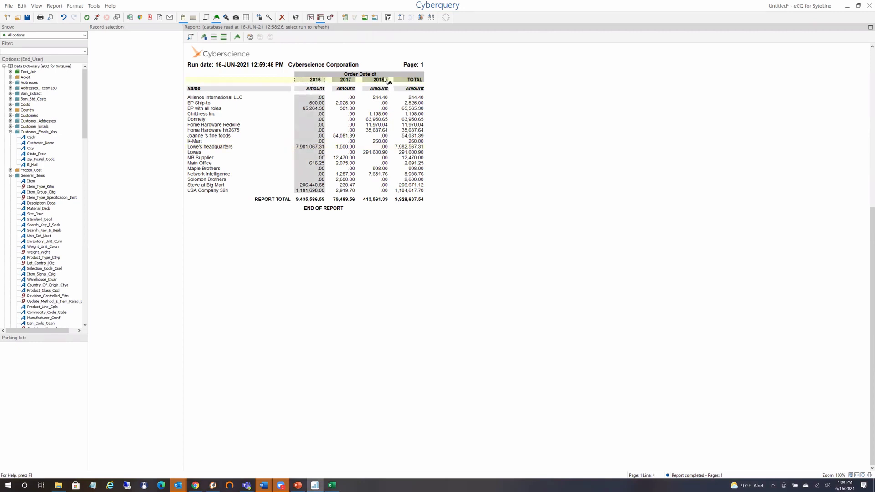
{"action": "left_click", "coordinate": [383, 79]}
{"action": "right_click", "coordinate": [381, 82]}
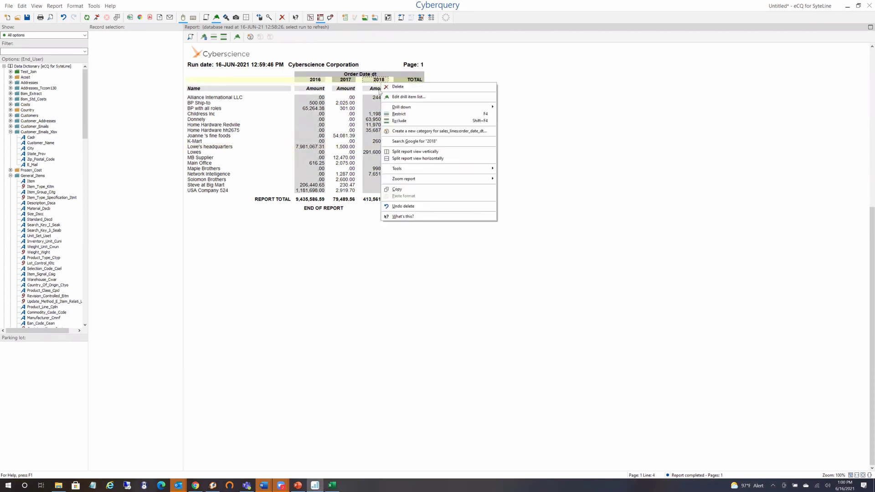
{"action": "left_click", "coordinate": [400, 115]}
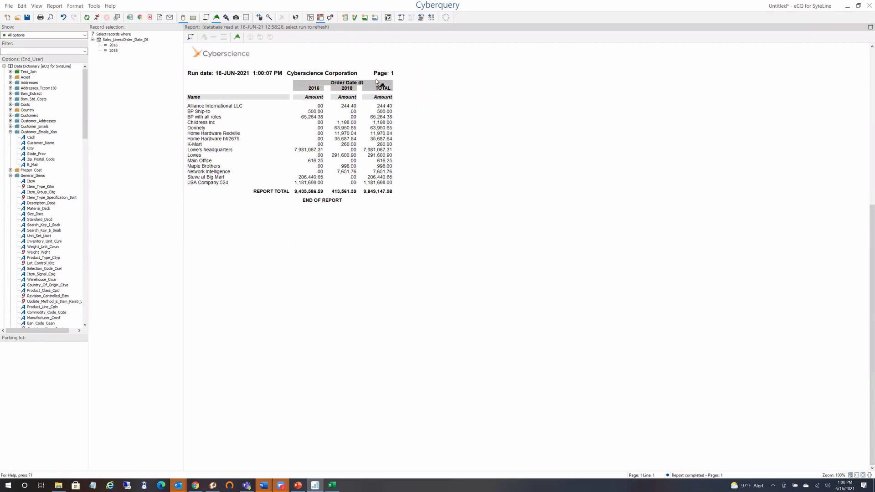
{"action": "left_click", "coordinate": [63, 17]}
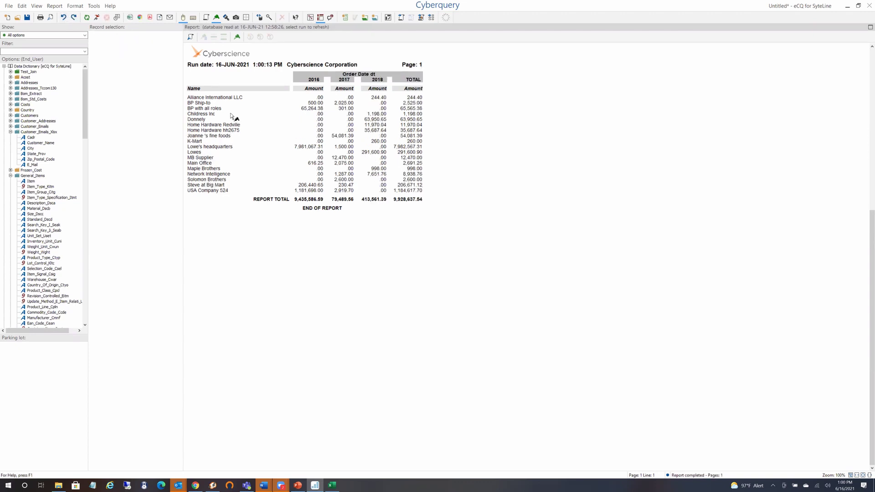
Step: Group BP Ship-to, BP with all roles and the Big Mart customer into a new category named BP, and undo the grouping
{"action": "left_click", "coordinate": [210, 106]}
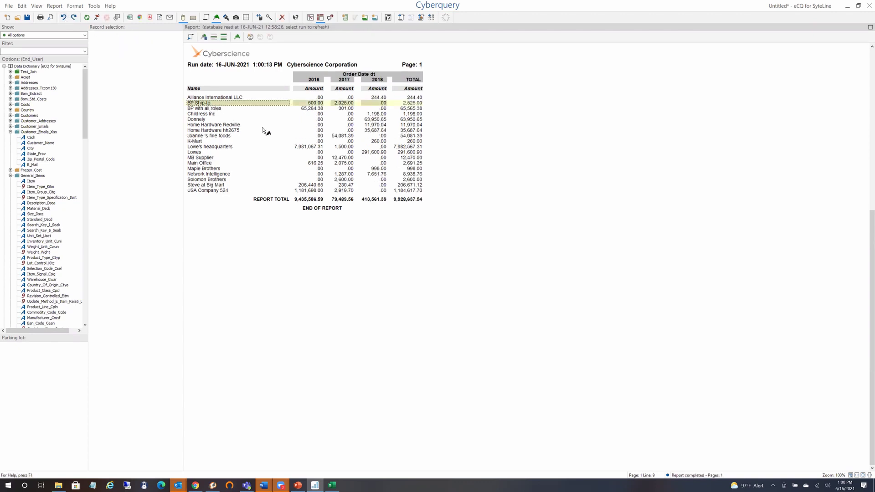
{"action": "left_click", "coordinate": [214, 109]}
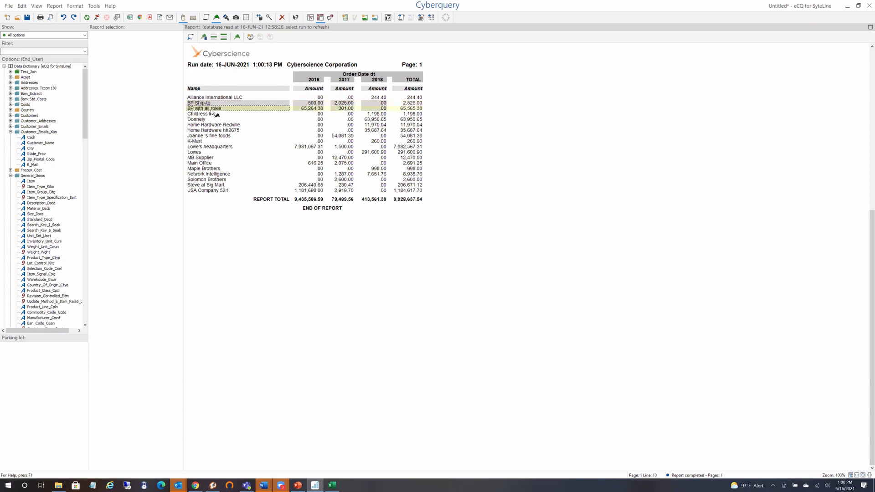
{"action": "left_click", "coordinate": [218, 185]}
{"action": "right_click", "coordinate": [217, 186]}
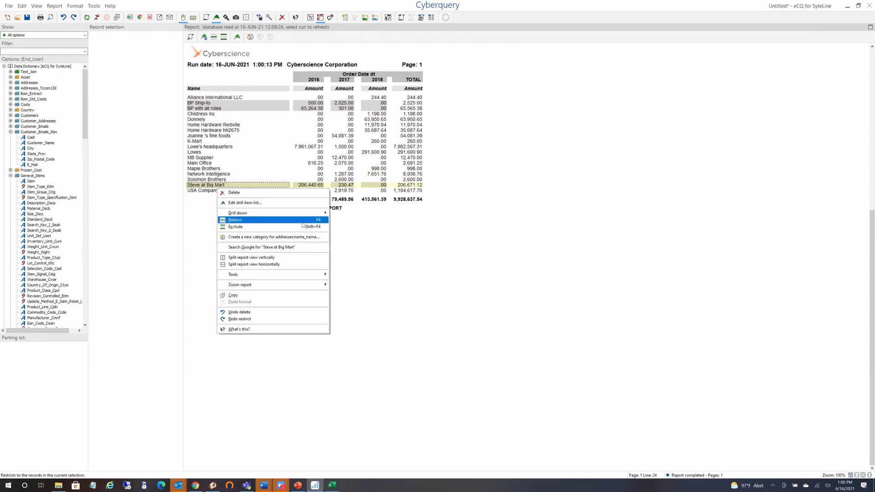
{"action": "left_click", "coordinate": [268, 237]}
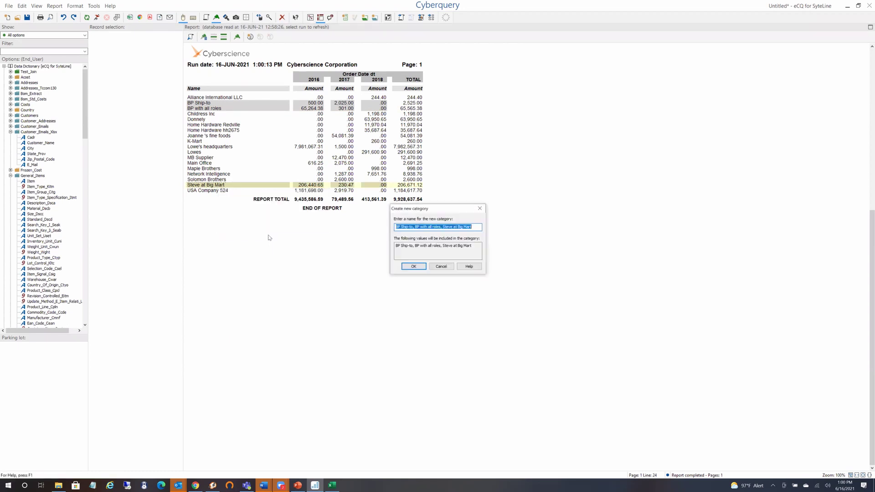
{"action": "type", "text": "BP"}
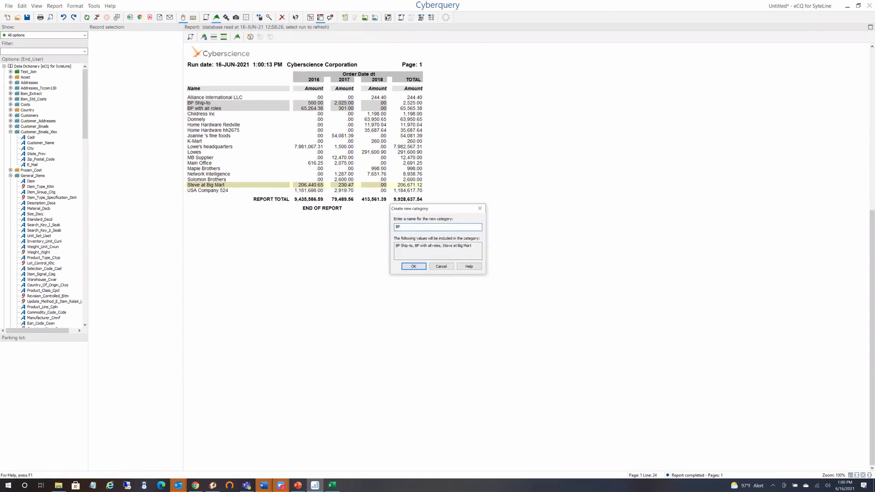
{"action": "key", "text": "Return"}
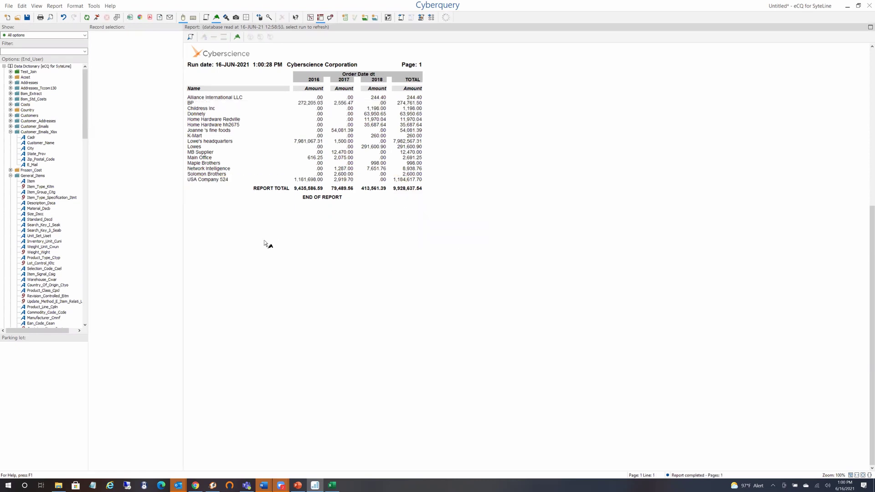
{"action": "left_click", "coordinate": [195, 104]}
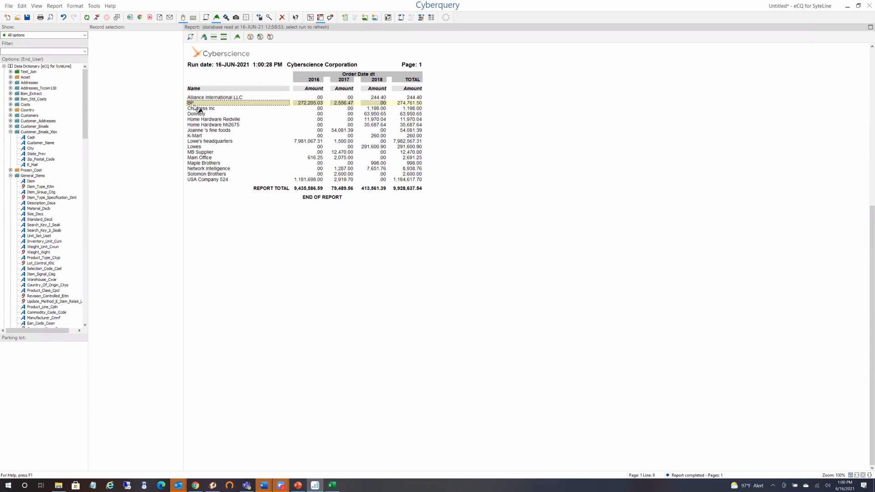
{"action": "left_click", "coordinate": [65, 20]}
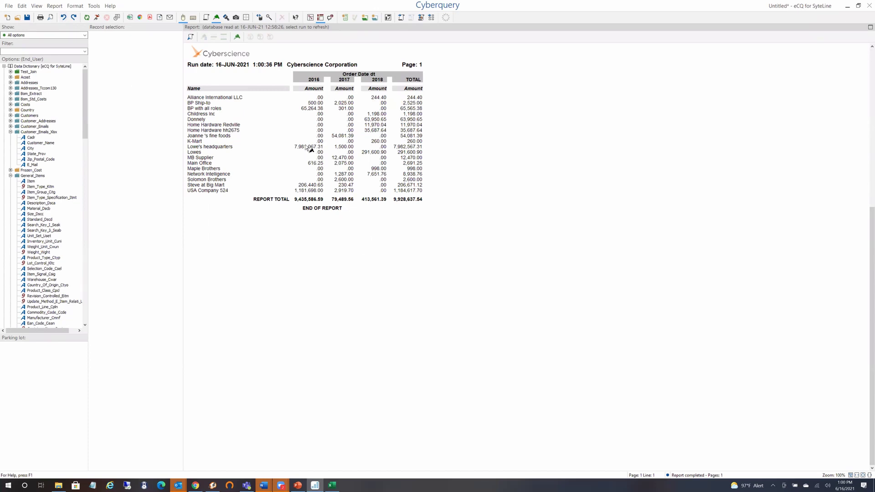
Step: Drill down Lowe's headquarters' 2016 amount into a new item, Description_Dsca from General_Items, and check the added record selection conditions
{"action": "left_click", "coordinate": [308, 148]}
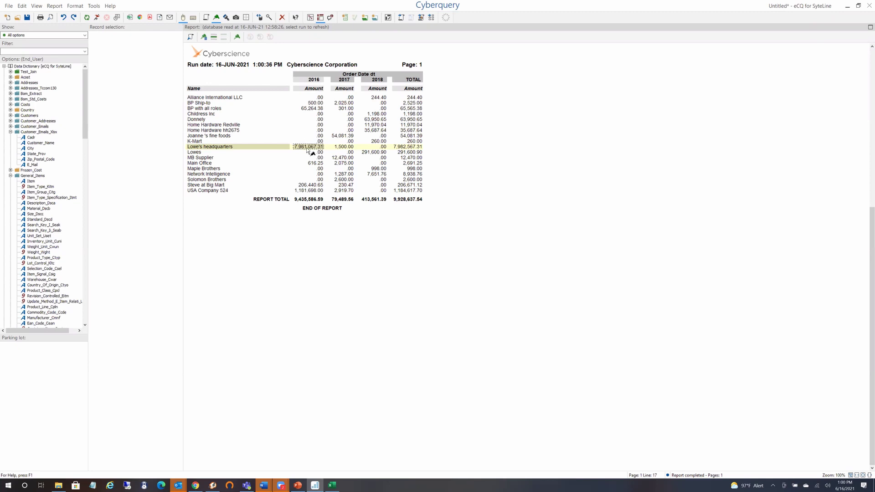
{"action": "right_click", "coordinate": [308, 150]}
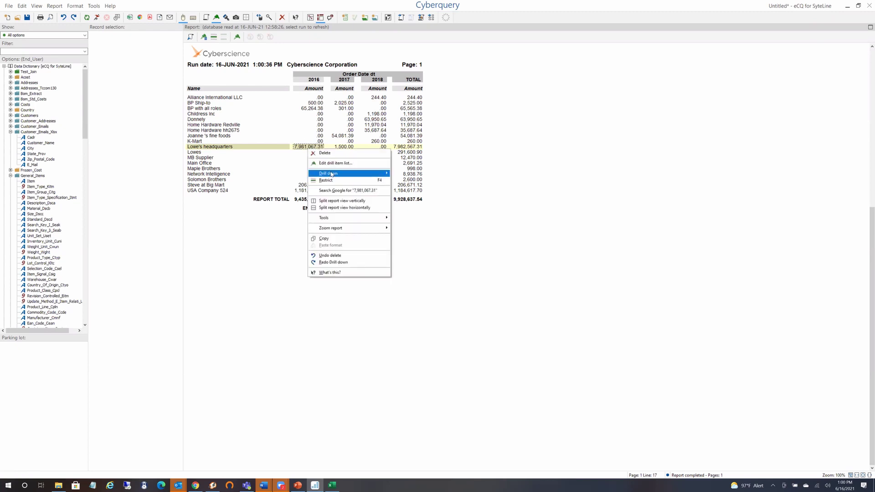
{"action": "mouse_move", "coordinate": [331, 174]}
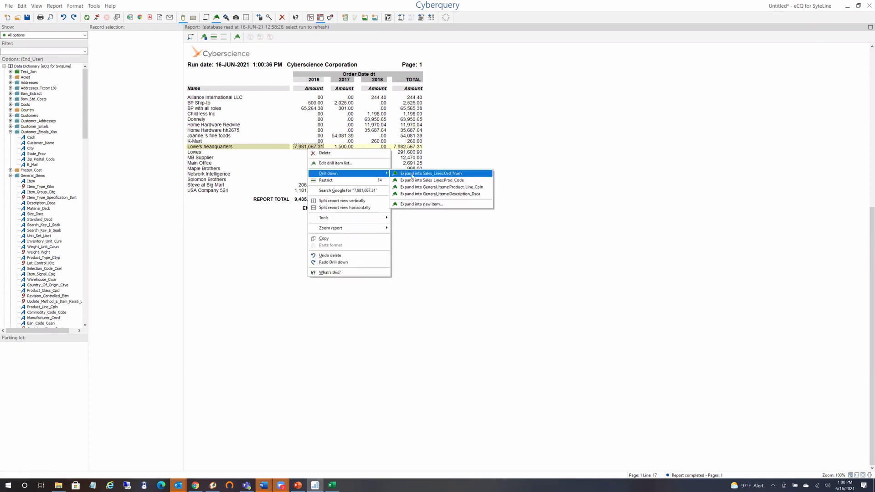
{"action": "left_click", "coordinate": [419, 205]}
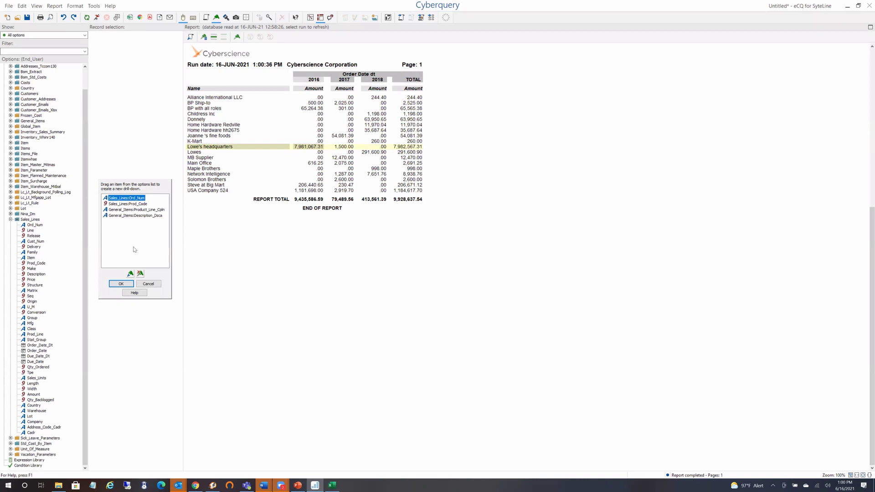
{"action": "left_click", "coordinate": [11, 122]}
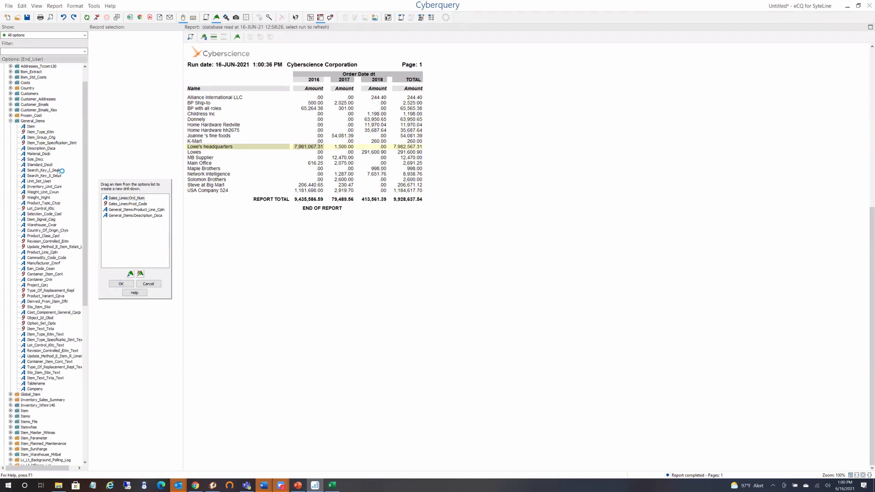
{"action": "left_click_drag", "start_coordinate": [50, 149], "coordinate": [62, 226]}
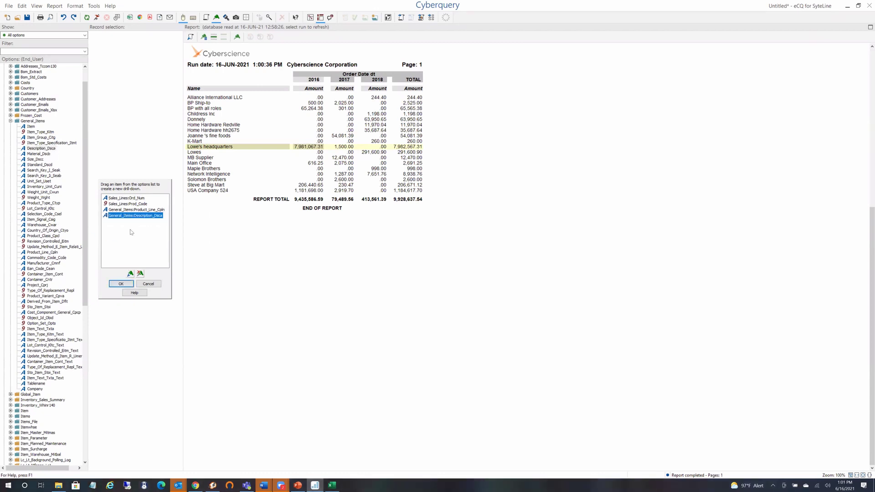
{"action": "left_click", "coordinate": [121, 284]}
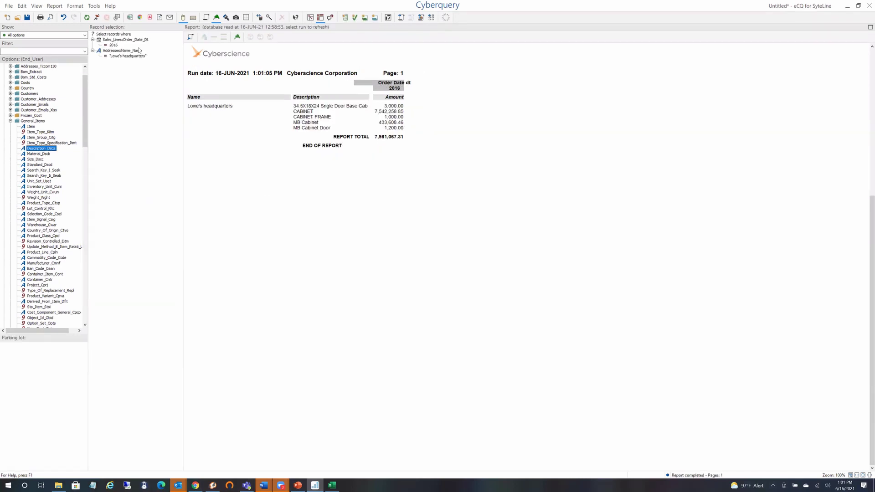
{"action": "left_click", "coordinate": [116, 46]}
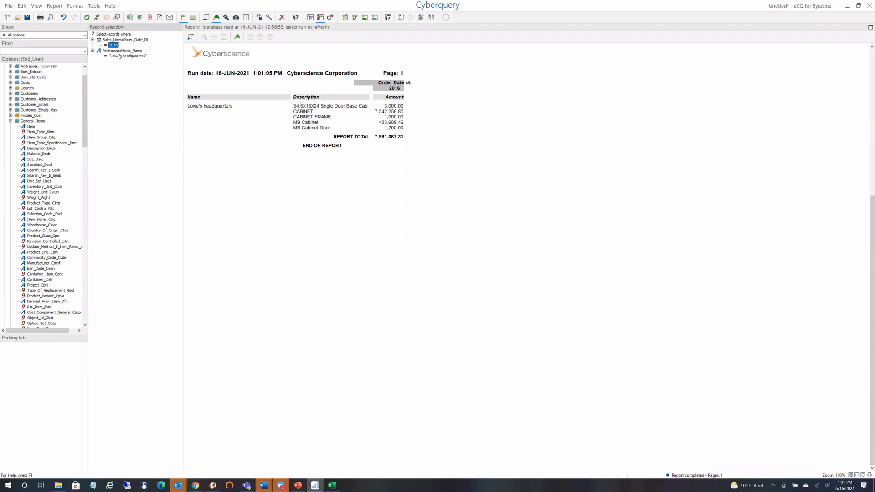
{"action": "left_click", "coordinate": [119, 56]}
Step: Drill down the 2016 CABINET amount into Sales_Lines:Ord_Num and check the added item description condition in the record selection
{"action": "left_click", "coordinate": [380, 113]}
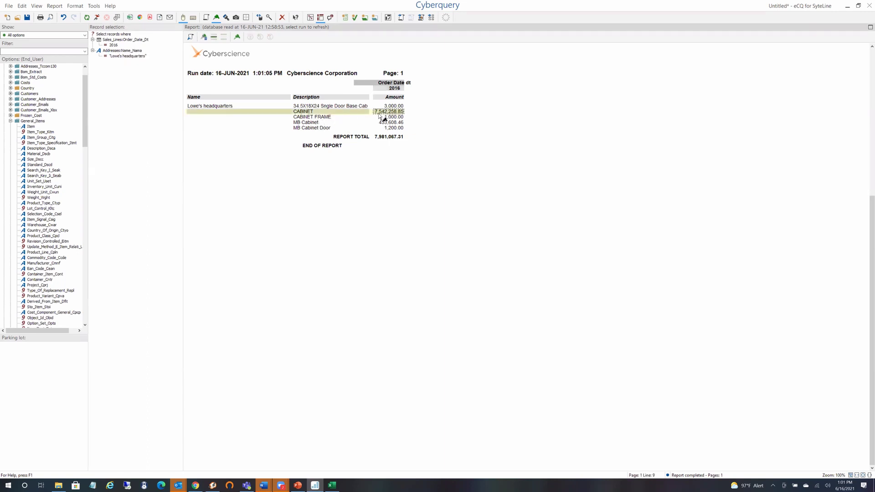
{"action": "right_click", "coordinate": [387, 115]}
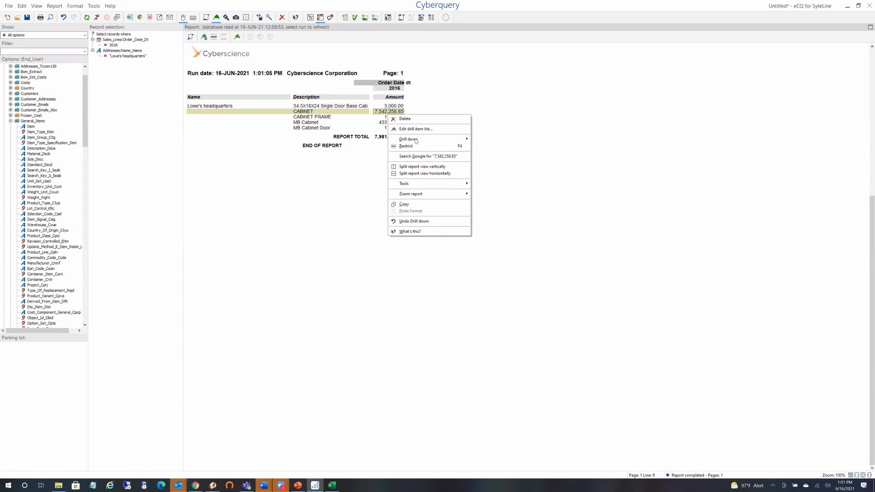
{"action": "mouse_move", "coordinate": [415, 140]}
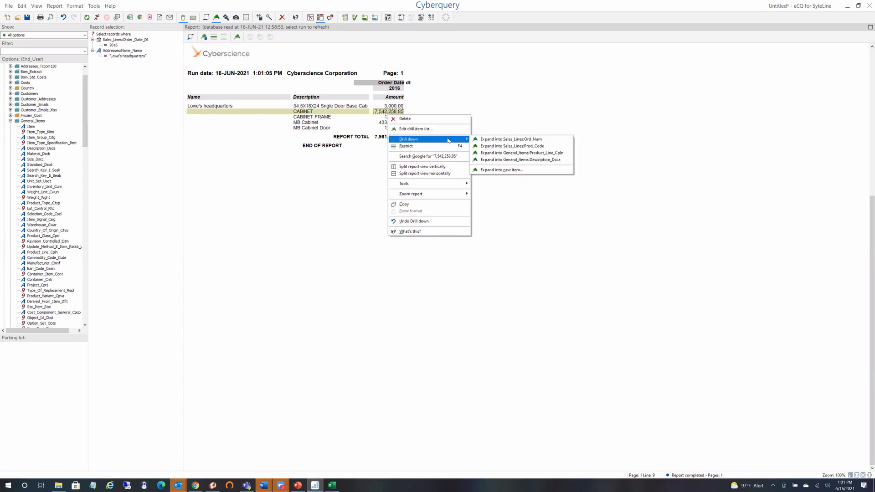
{"action": "left_click", "coordinate": [482, 141]}
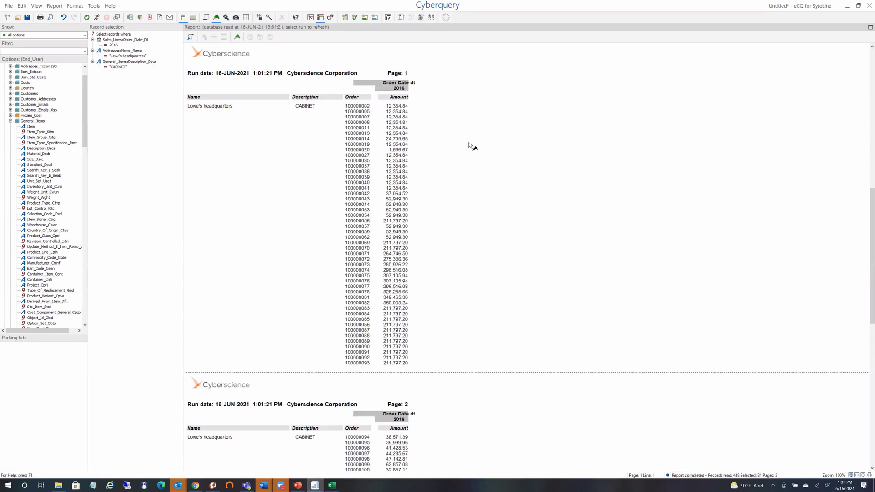
{"action": "left_click", "coordinate": [123, 68]}
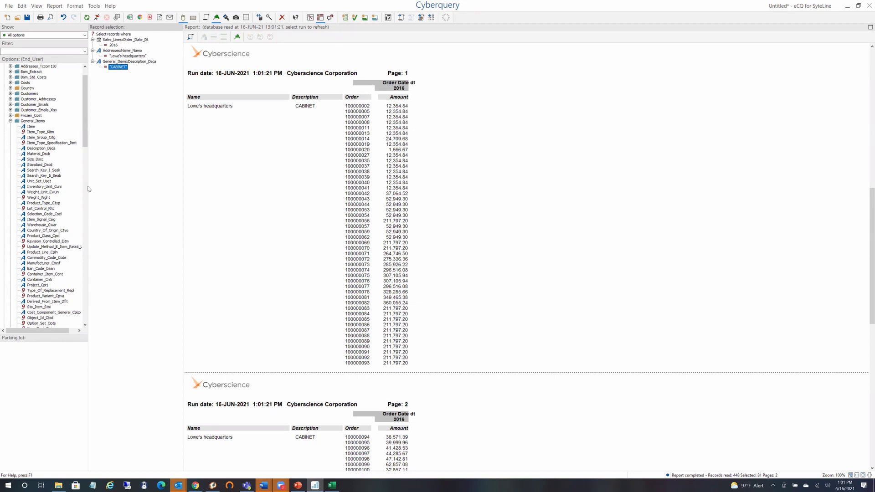
Step: Insert Price from Sales_Lines as a column before Amount, and undo the changes back to the customer-by-year report
{"action": "left_click", "coordinate": [85, 267]}
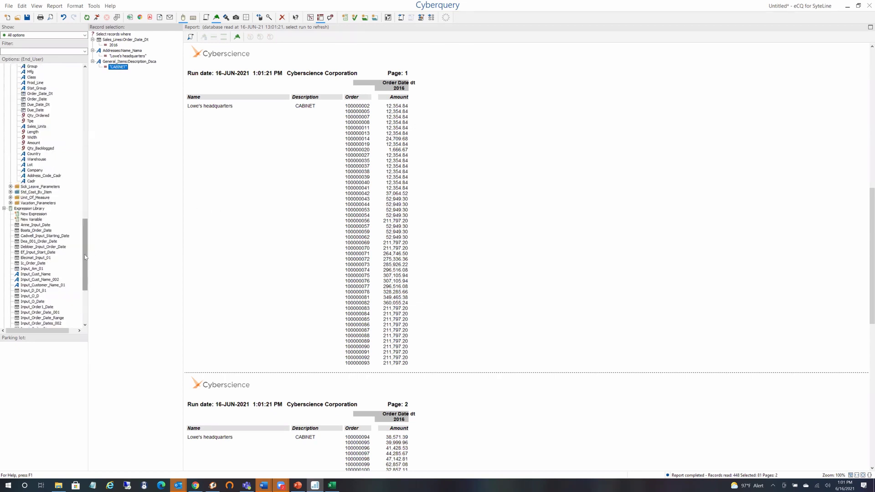
{"action": "left_click", "coordinate": [84, 148]}
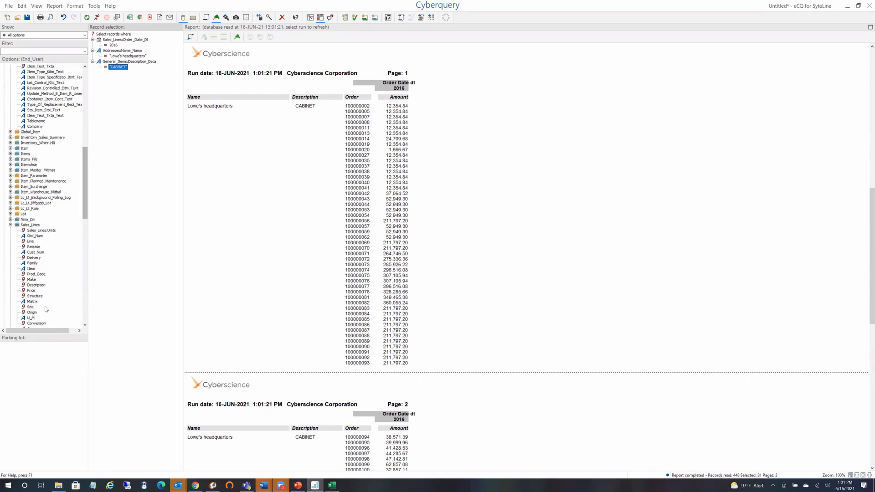
{"action": "left_click_drag", "start_coordinate": [30, 290], "coordinate": [371, 276]}
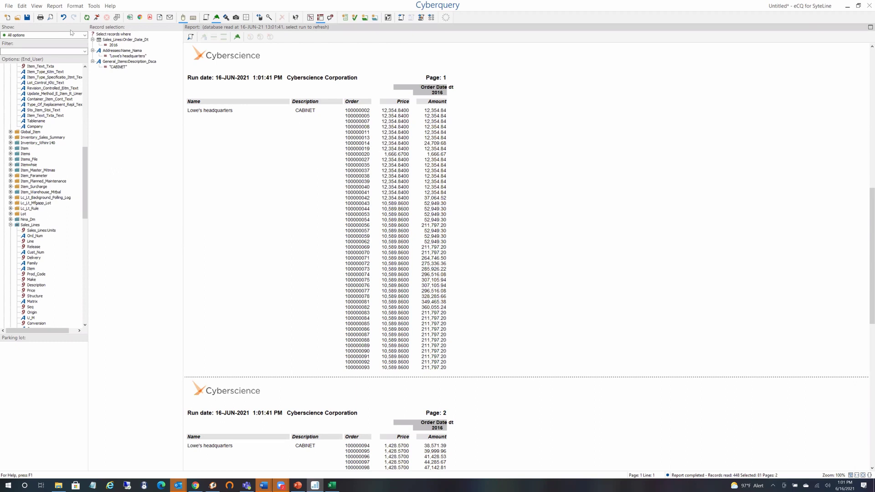
{"action": "left_click", "coordinate": [59, 18]}
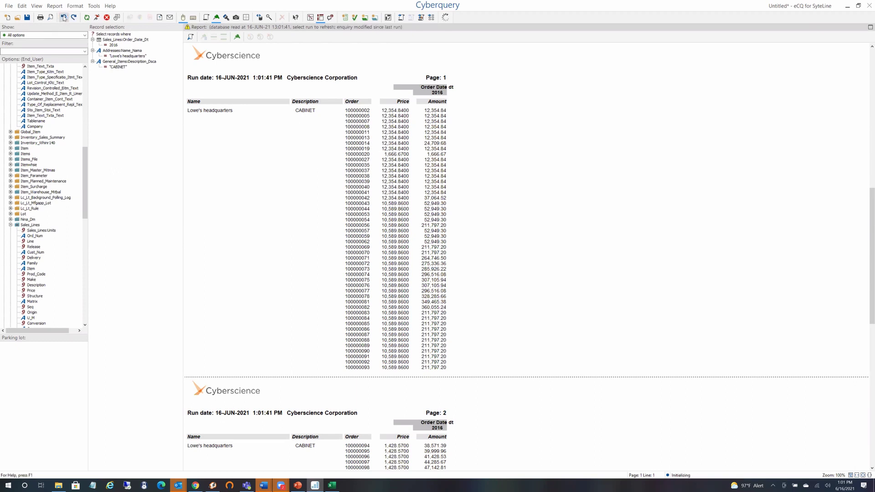
{"action": "left_click", "coordinate": [64, 18]}
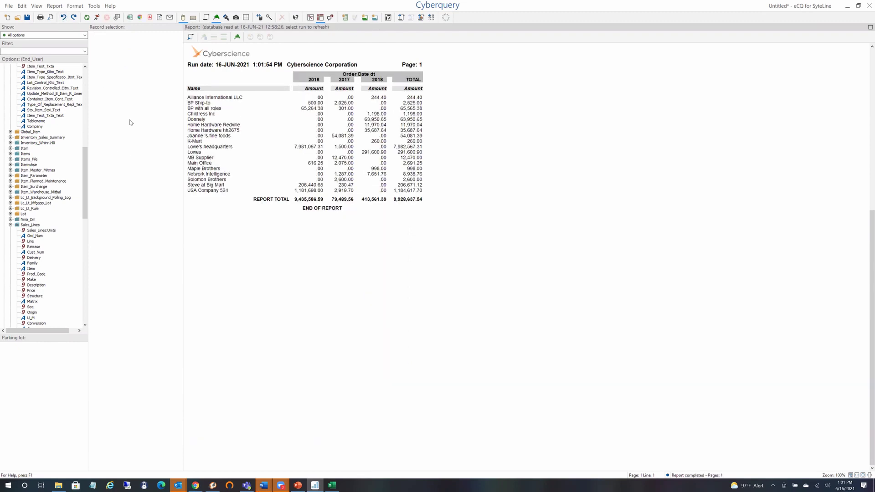
Step: Chart Amount by customer name as a doughnut, without the Sales_Lines:Order_Date_Dt year breakdown
{"action": "left_click", "coordinate": [422, 18]}
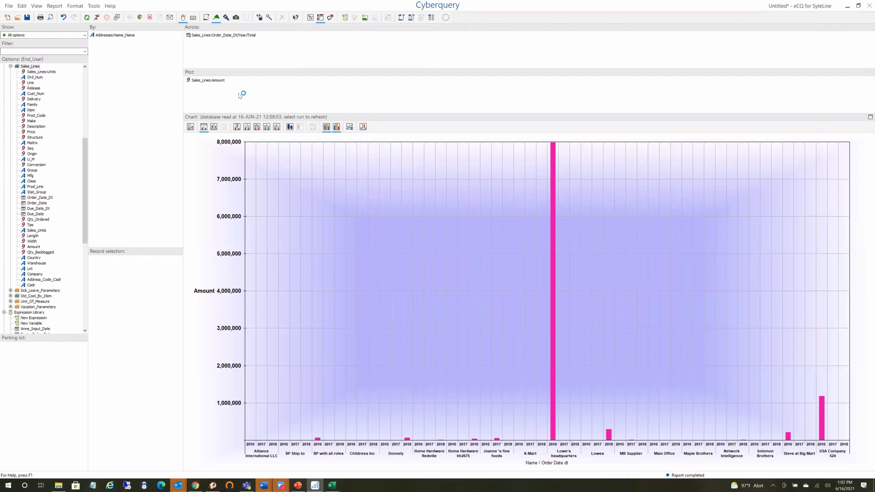
{"action": "left_click_drag", "start_coordinate": [242, 36], "coordinate": [65, 127]}
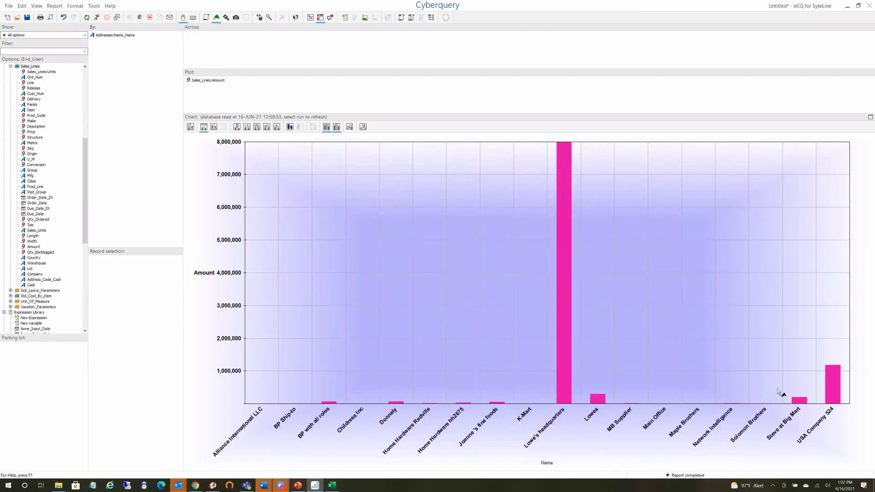
{"action": "left_click", "coordinate": [349, 127]}
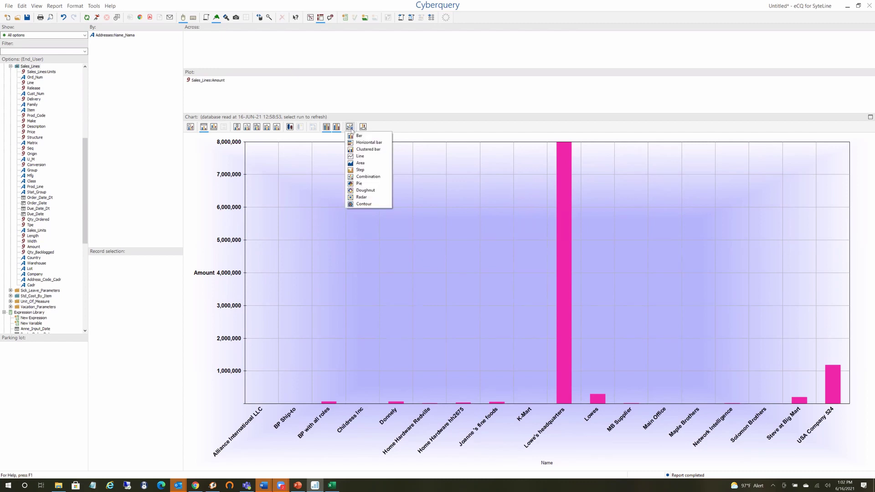
{"action": "left_click", "coordinate": [361, 190]}
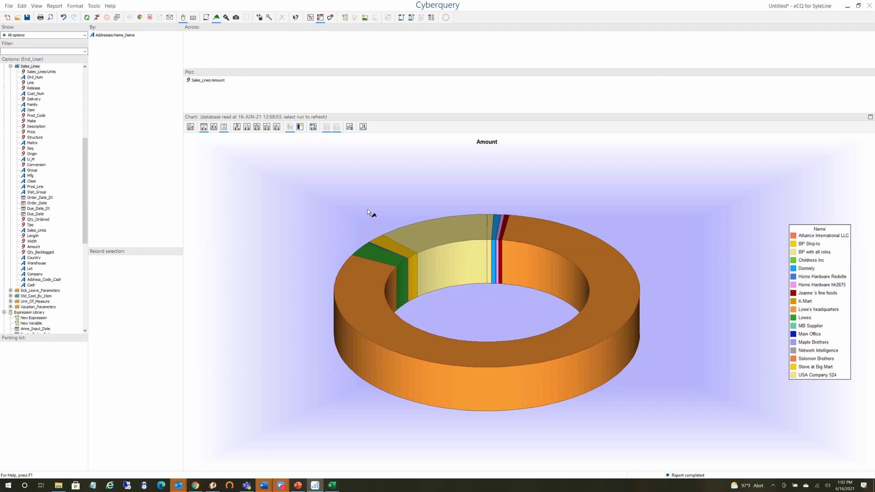
Step: Switch to the webinar presentation in PowerPoint and show the closing "Thank you for Joining us" slide
{"action": "left_click", "coordinate": [292, 482]}
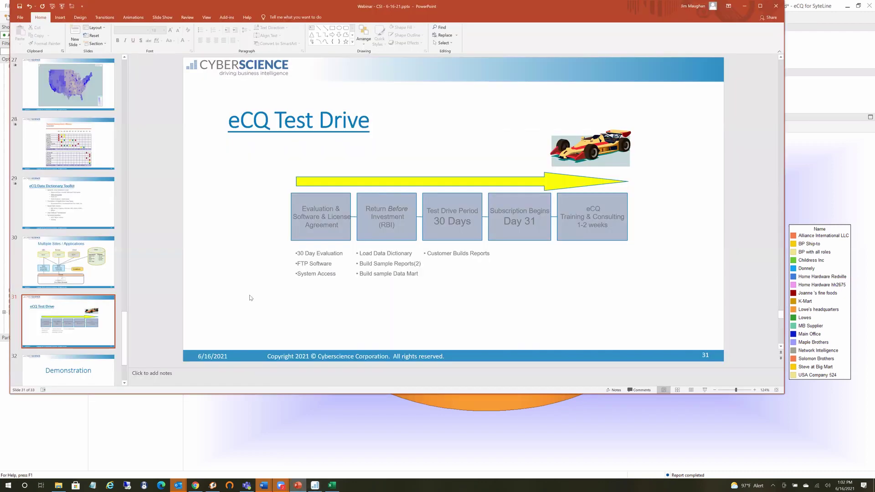
{"action": "scroll", "coordinate": [250, 297], "scroll_direction": "down", "scroll_amount": 2}
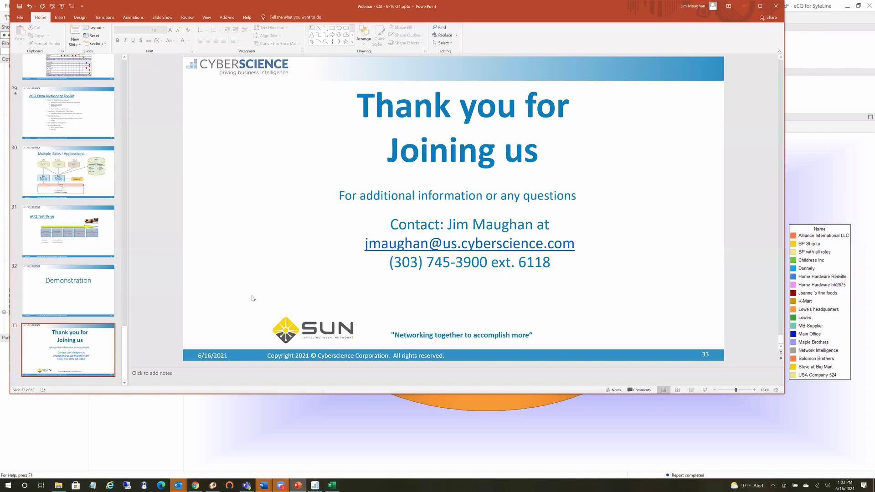